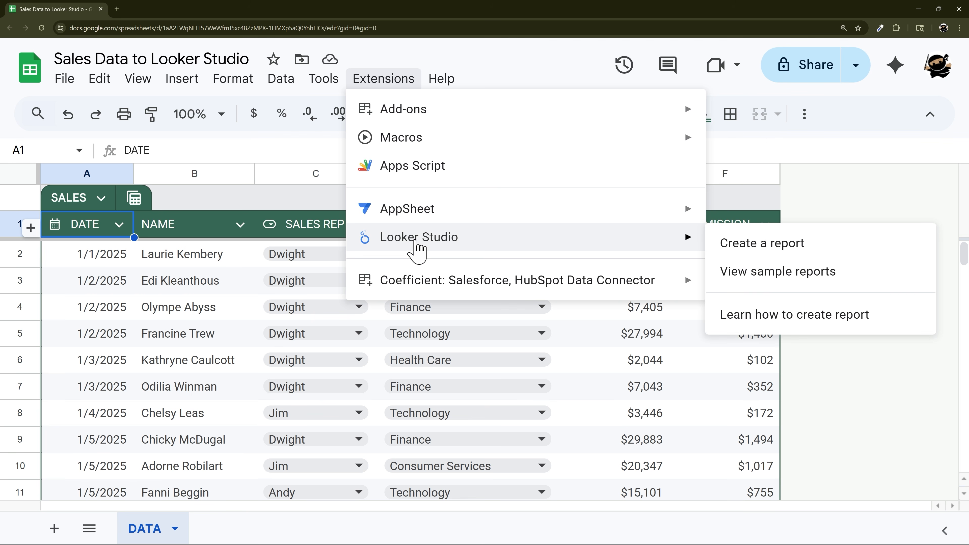
# Create a Looker Studio report from the DATA sheet, using the first row as headers and including hidden and filtered cells.
pyautogui.click(738, 244)
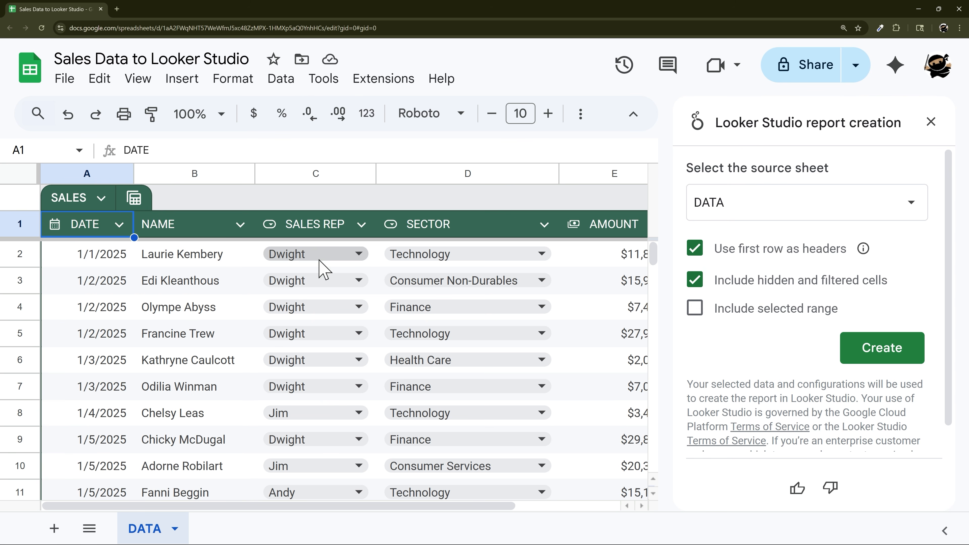
pyautogui.click(865, 348)
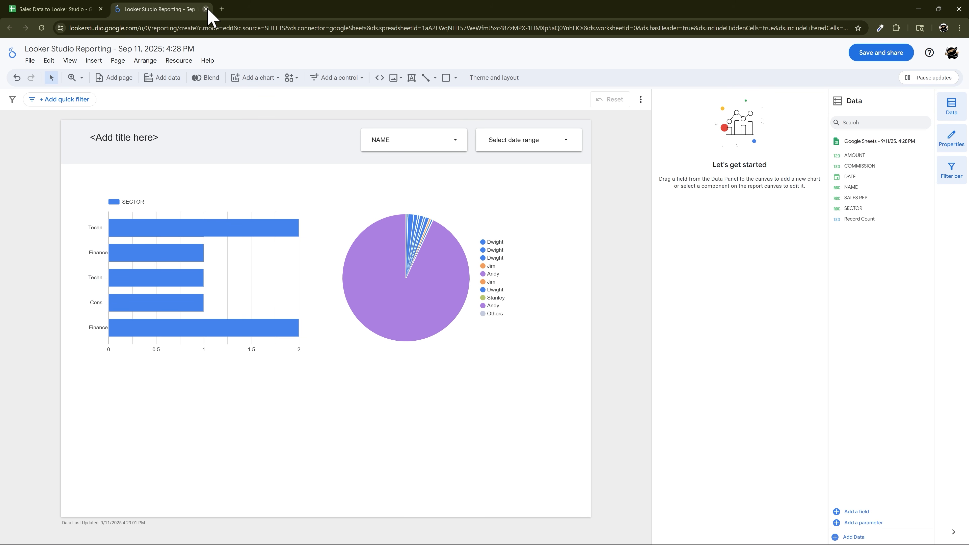
# Replace the placeholder title in the report header with "Sales Dashboard".
pyautogui.click(160, 142)
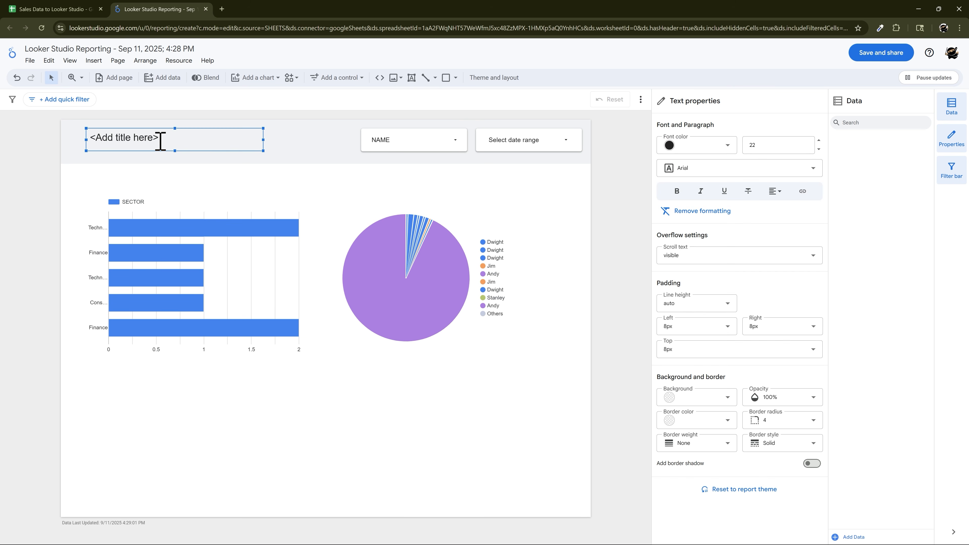
pyautogui.tripleClick(129, 138)
pyautogui.write('Sales Dashboard')
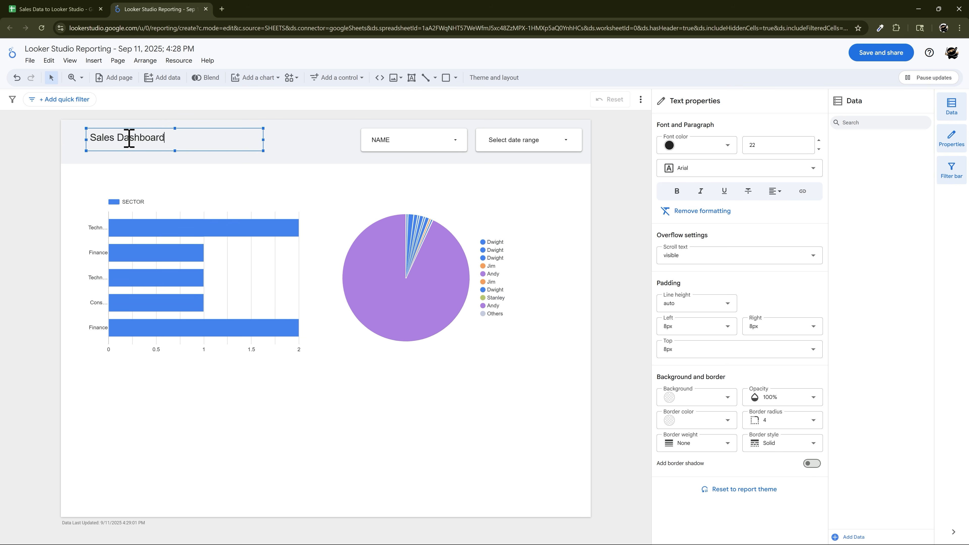
pyautogui.click(310, 152)
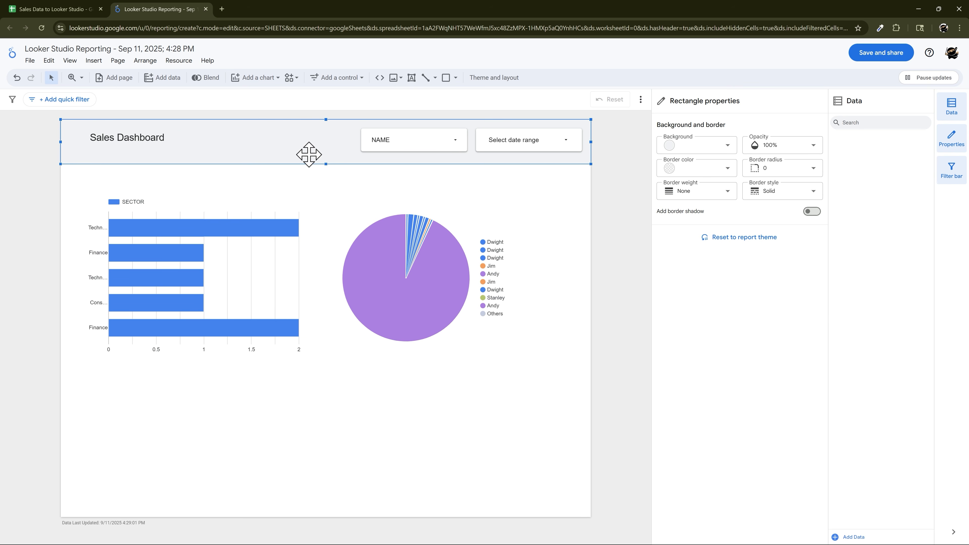
# Save the report, acknowledging the data access review, and preview it in view mode before returning to editing.
pyautogui.click(866, 57)
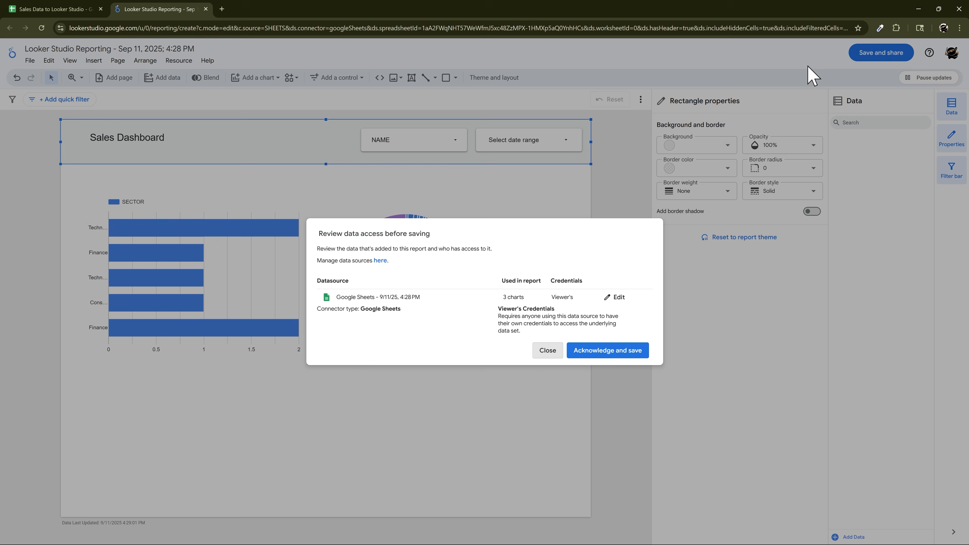
pyautogui.click(610, 352)
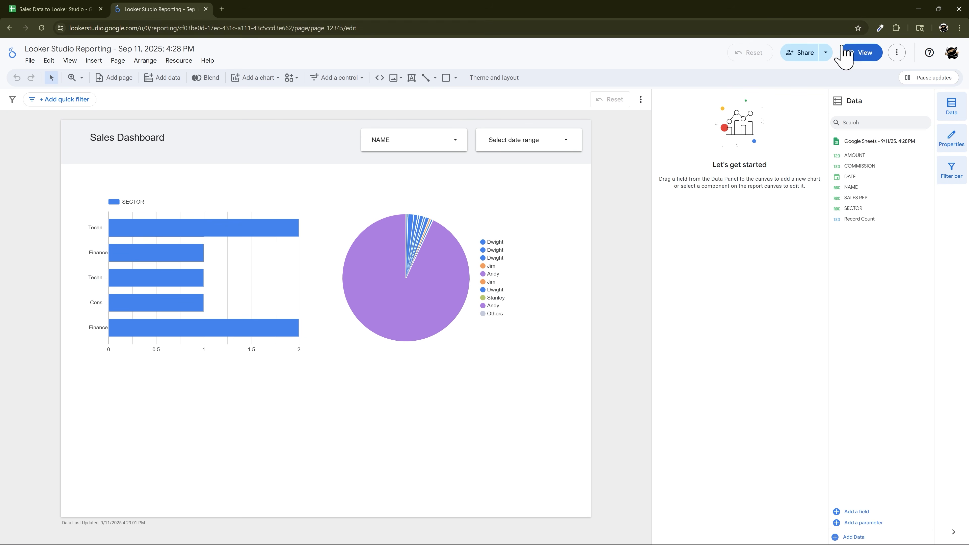
pyautogui.click(858, 55)
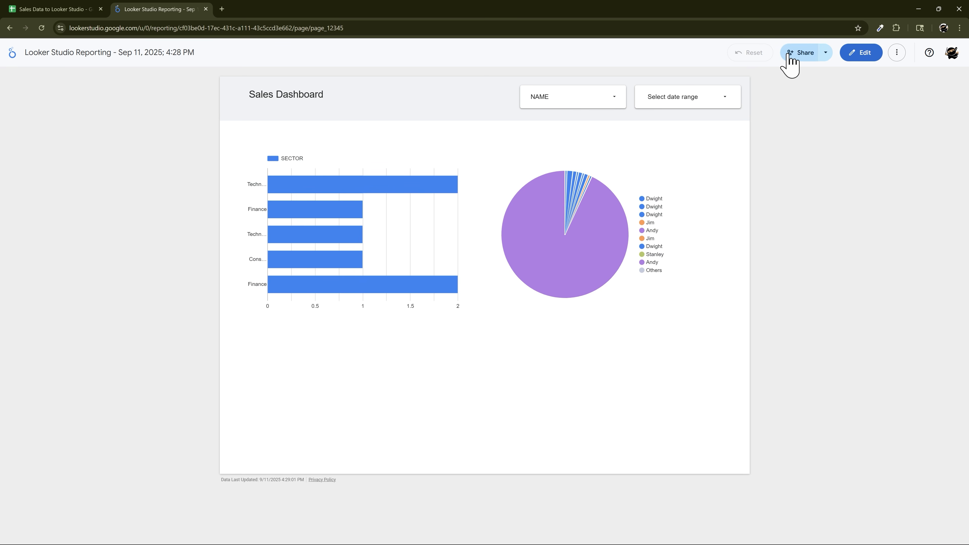
pyautogui.click(857, 57)
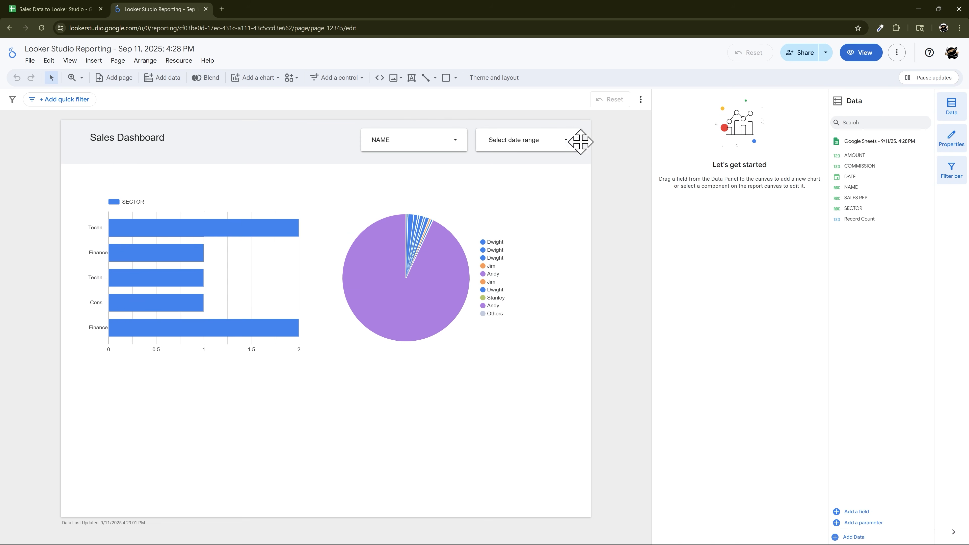
# Apply the Constellation theme to the report and hide the data field list.
pyautogui.click(496, 79)
pyautogui.scroll(-2, 719, 294)
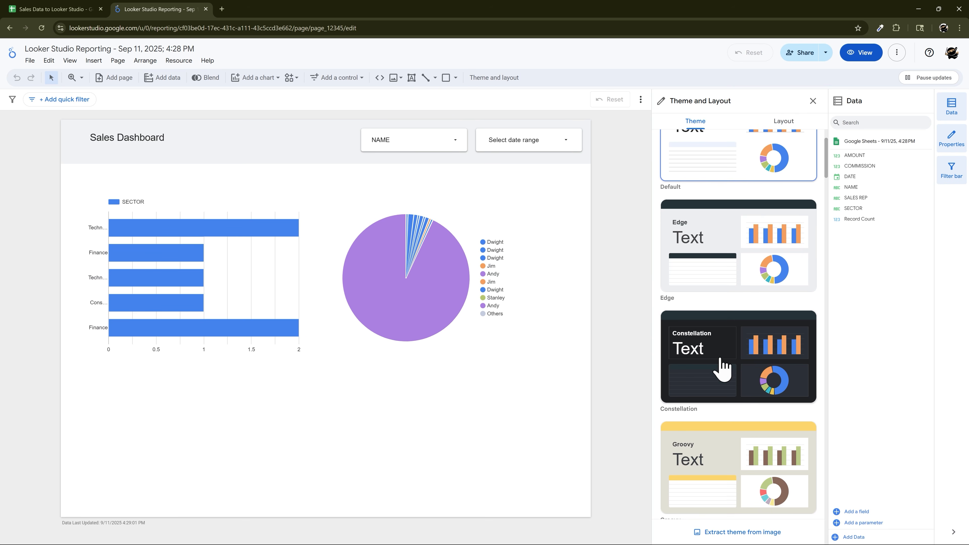
pyautogui.click(714, 343)
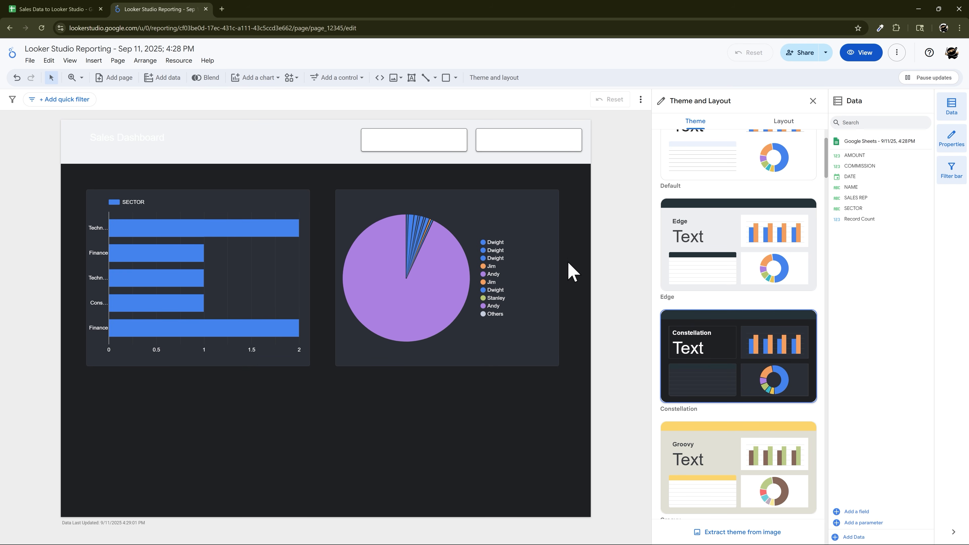
pyautogui.click(956, 108)
# Set the background color of the header rectangle behind the Sales Dashboard title to black.
pyautogui.click(365, 153)
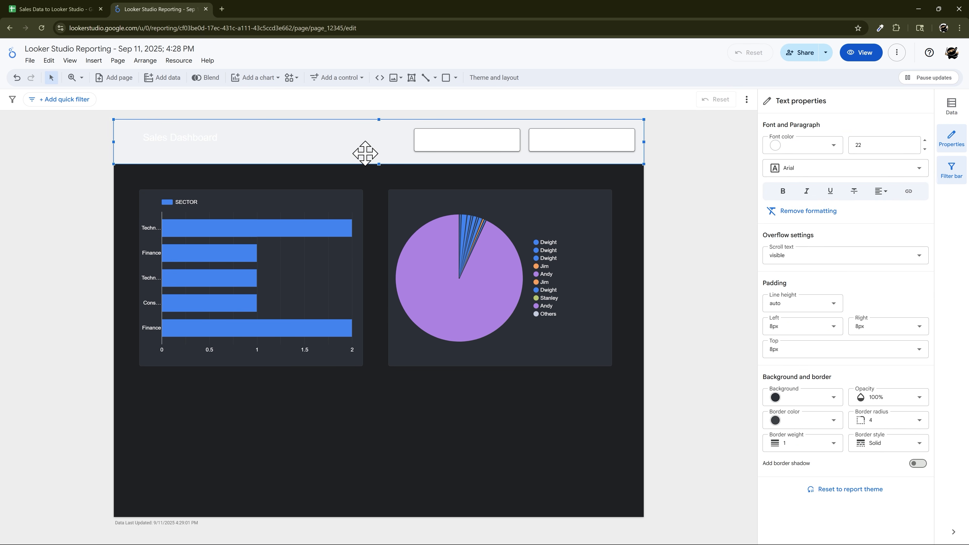
pyautogui.click(365, 153)
pyautogui.click(804, 150)
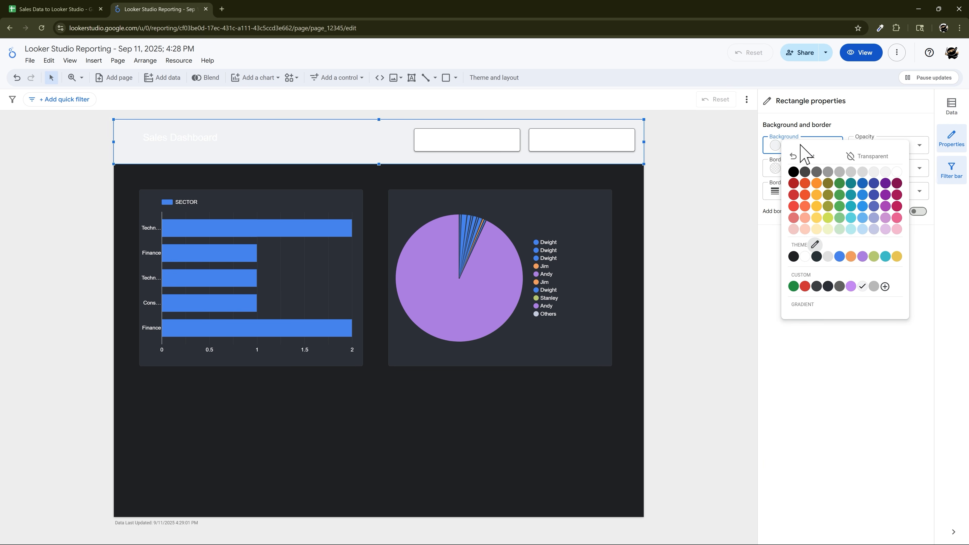
pyautogui.click(793, 172)
# Set the NAME drop-down control's background color to dark gray.
pyautogui.click(439, 152)
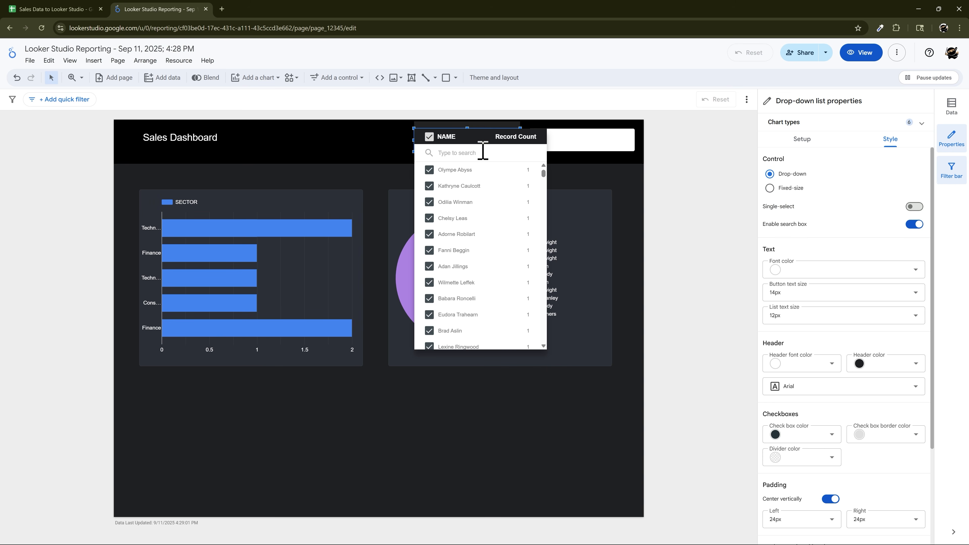
pyautogui.click(675, 181)
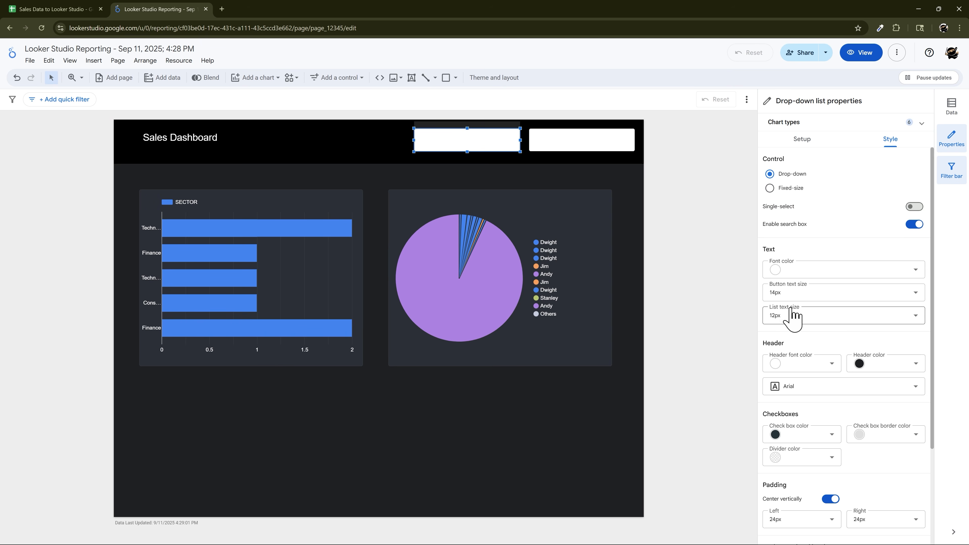
pyautogui.click(820, 369)
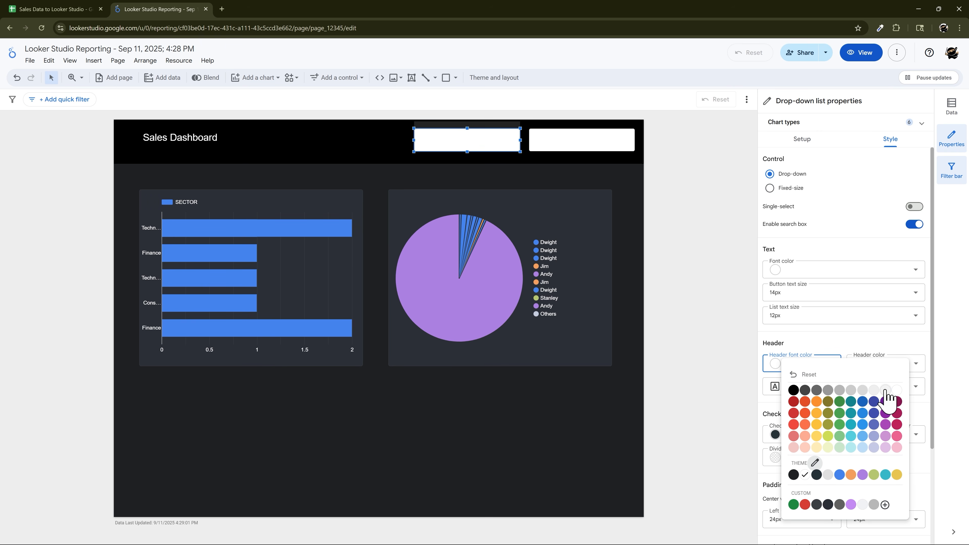
pyautogui.click(817, 345)
pyautogui.scroll(-4, 800, 394)
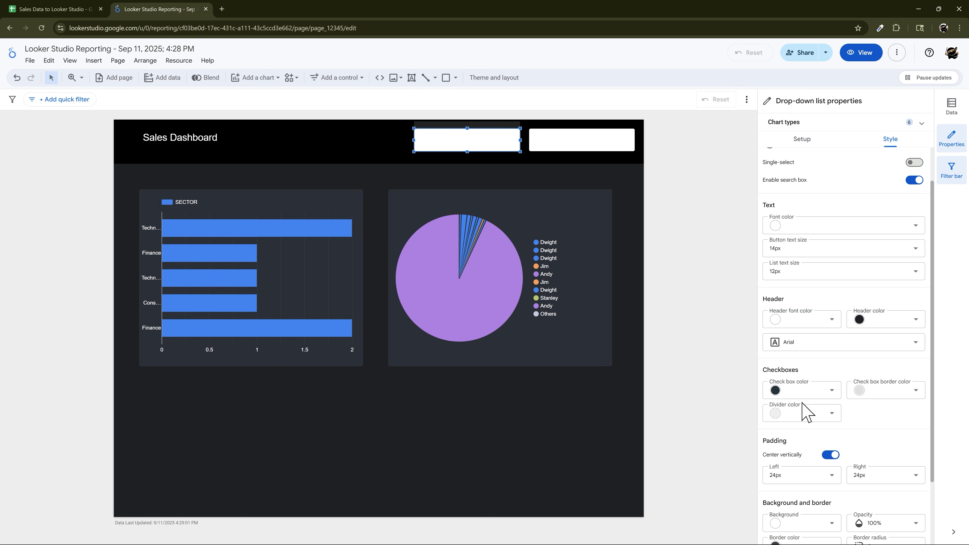
pyautogui.click(820, 445)
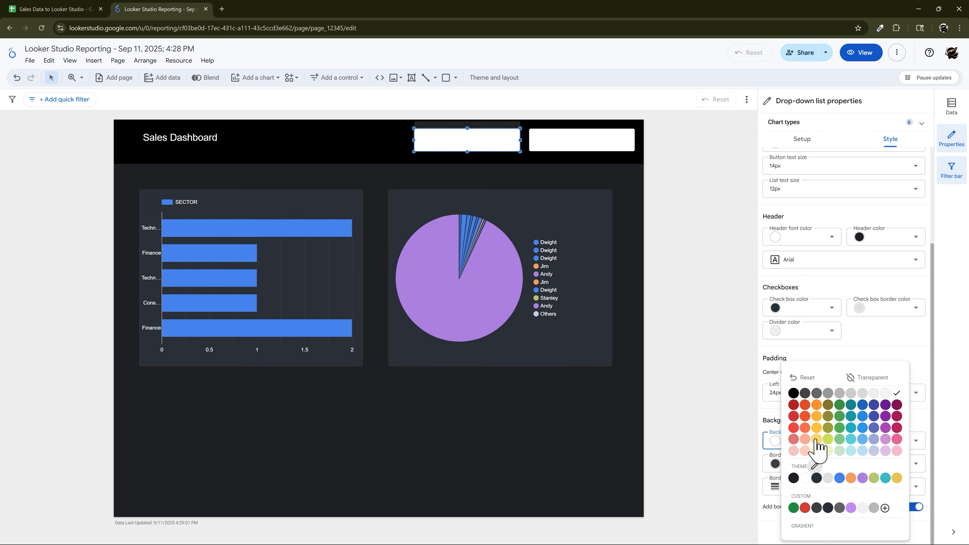
pyautogui.click(820, 394)
# Set the date range control's background color to the same dark gray as the NAME drop-down.
pyautogui.click(612, 145)
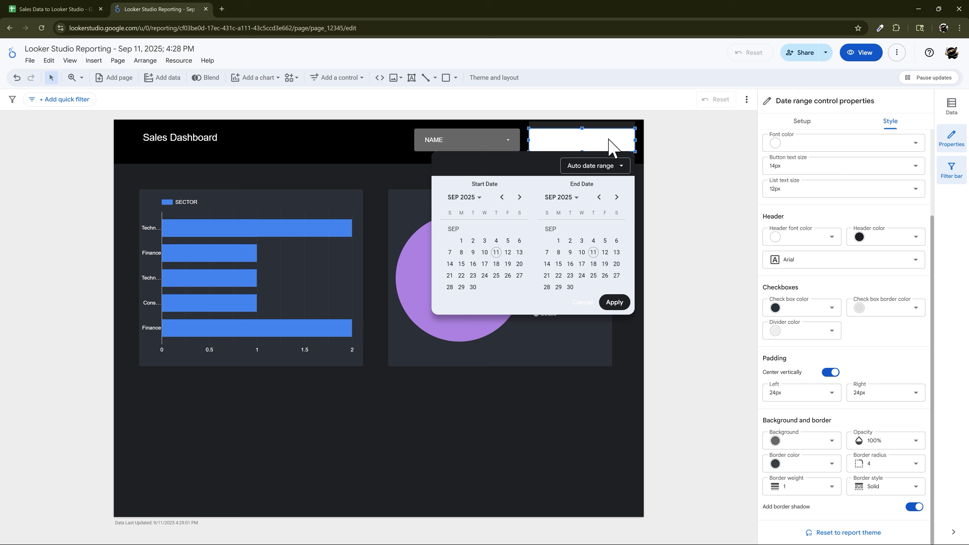
pyautogui.click(819, 343)
pyautogui.click(820, 343)
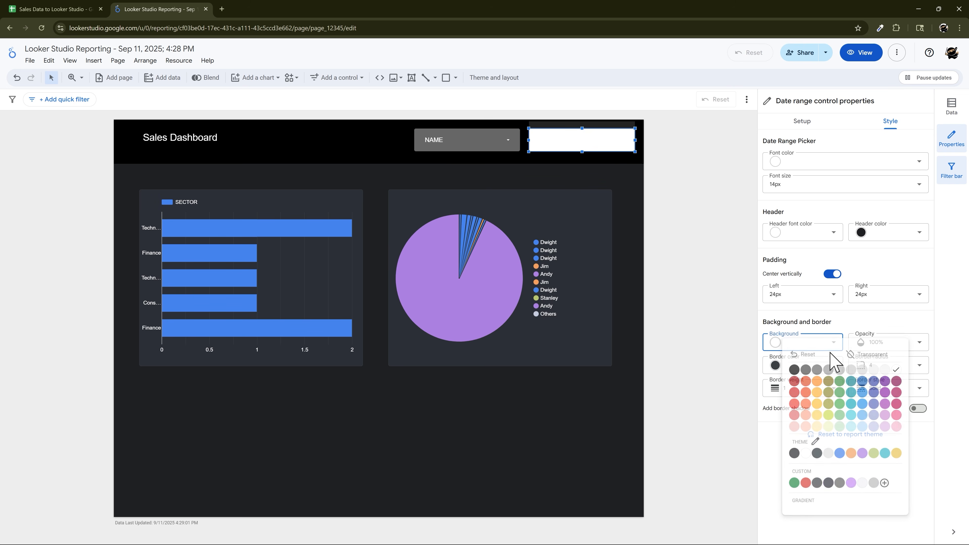
pyautogui.click(817, 368)
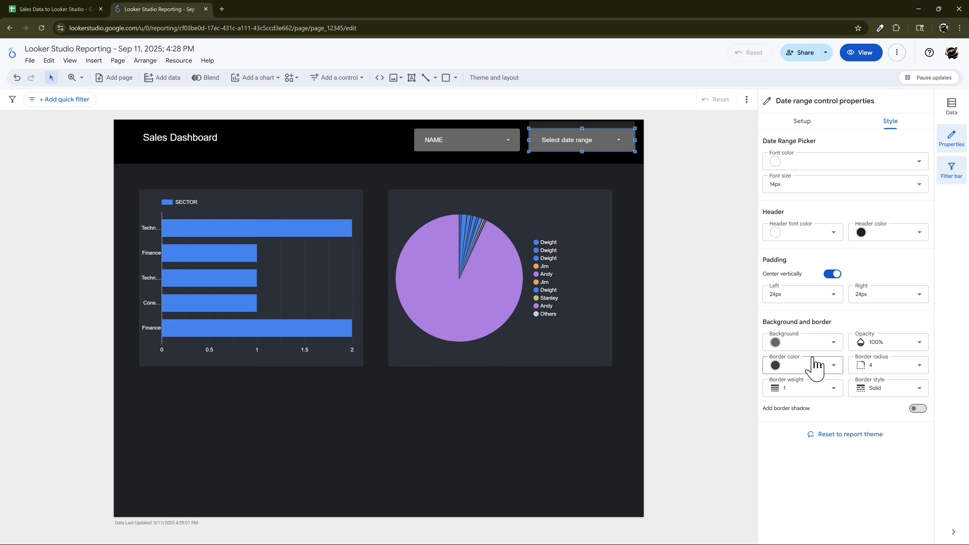
pyautogui.click(669, 241)
# Preview the report in view mode, expand the NAME and date range controls to check their look, and return to editing.
pyautogui.click(478, 148)
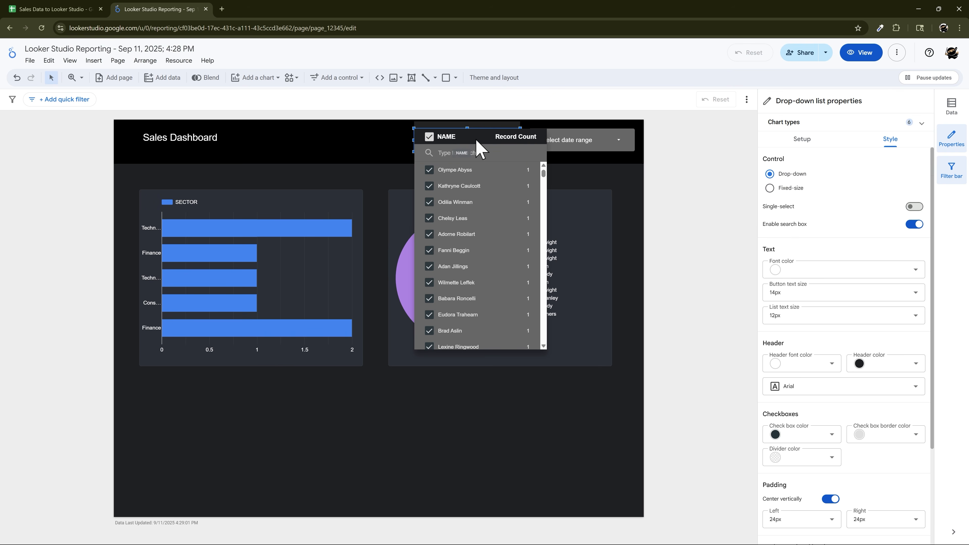
pyautogui.click(863, 55)
pyautogui.click(598, 100)
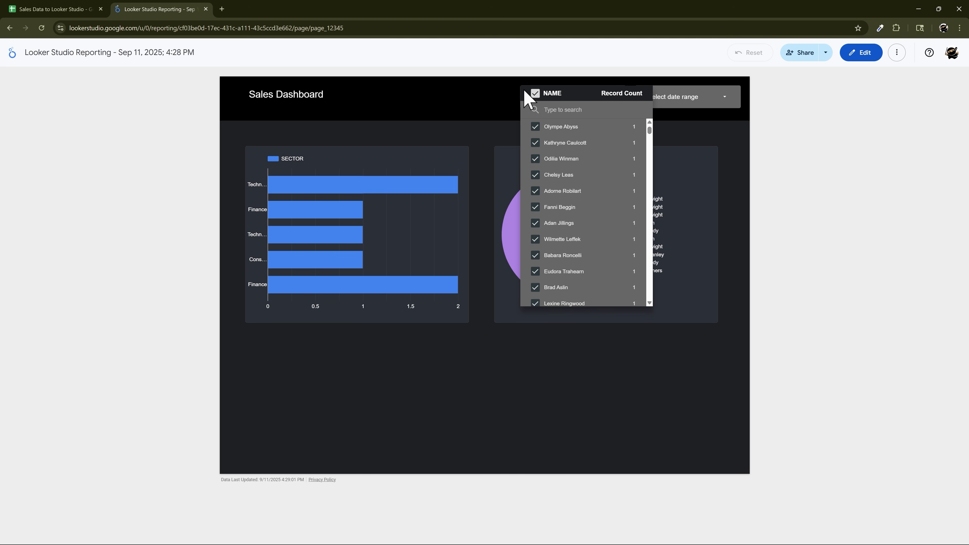
pyautogui.click(698, 102)
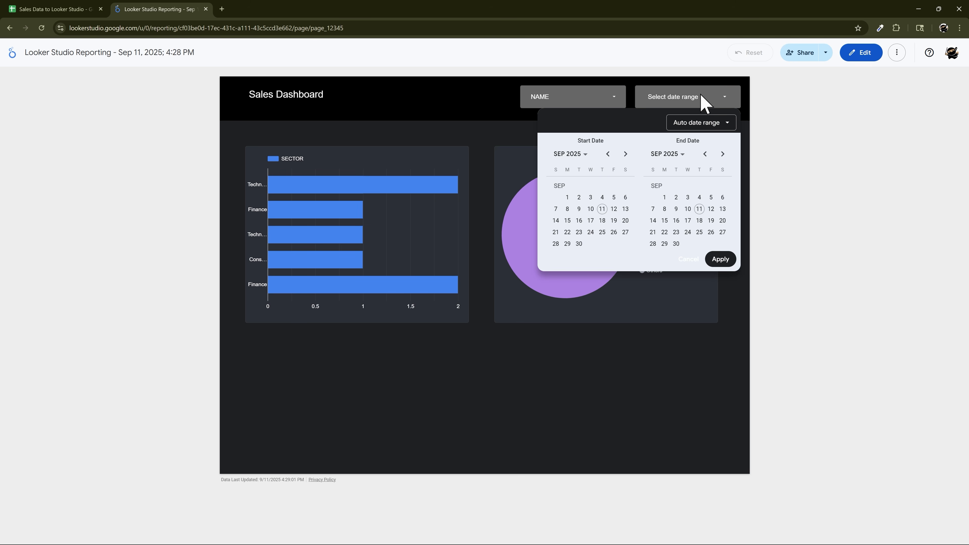
pyautogui.click(853, 61)
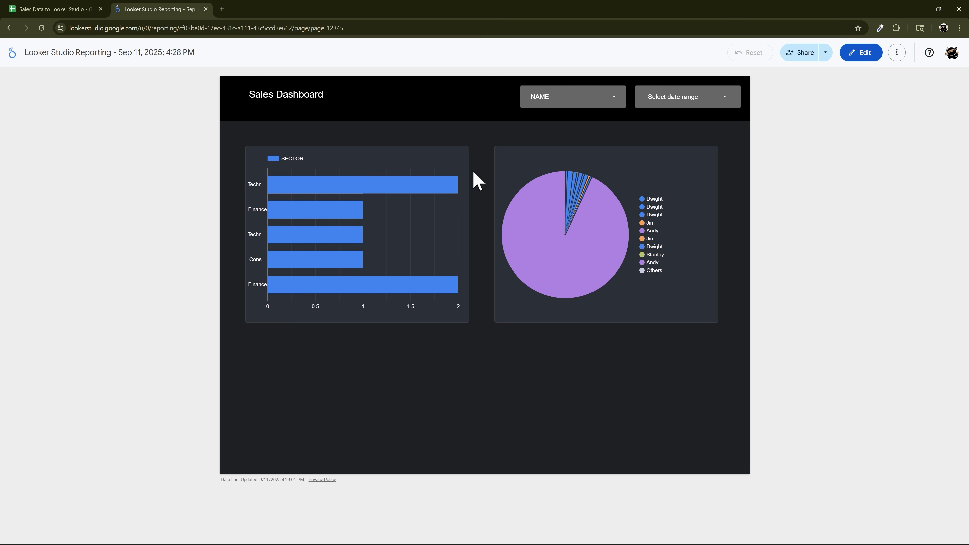
pyautogui.click(848, 58)
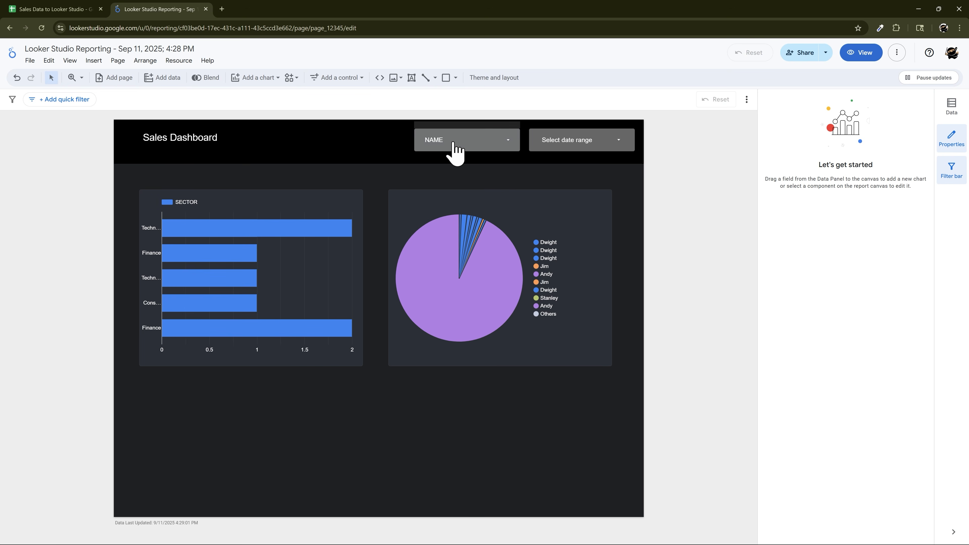
# Switch to the source Google Sheet to check the SALES REP and SECTOR columns, close its report creation pane, and return to the report.
pyautogui.click(72, 9)
pyautogui.click(297, 173)
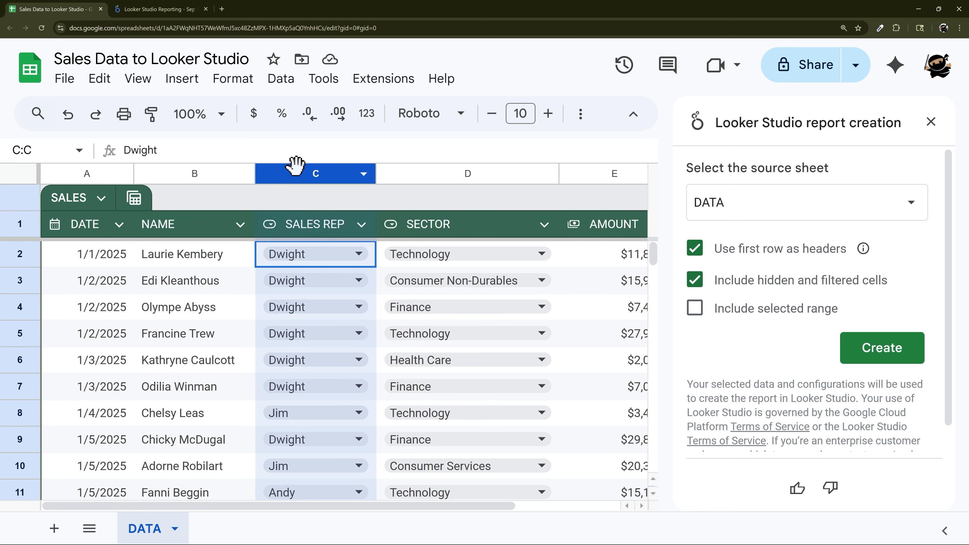
pyautogui.click(420, 173)
pyautogui.click(928, 121)
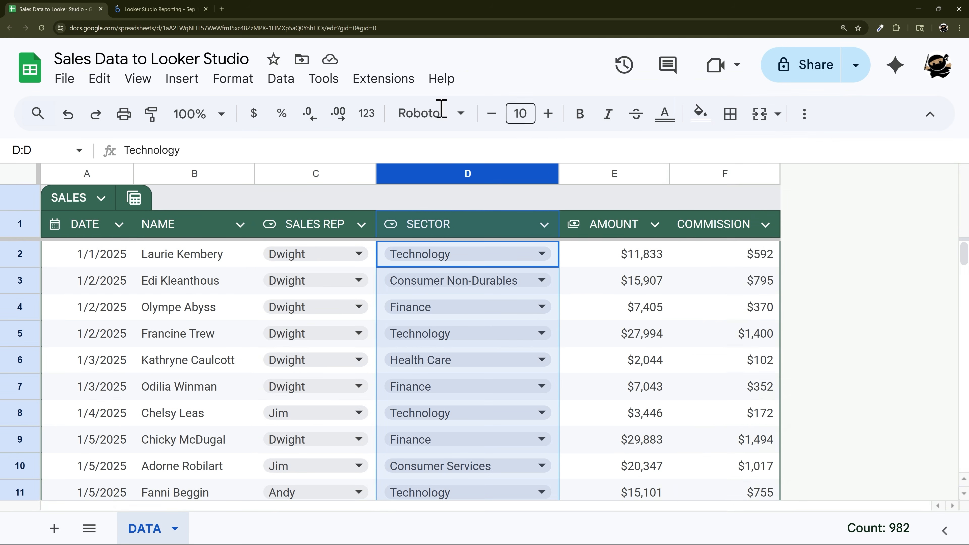
pyautogui.click(179, 10)
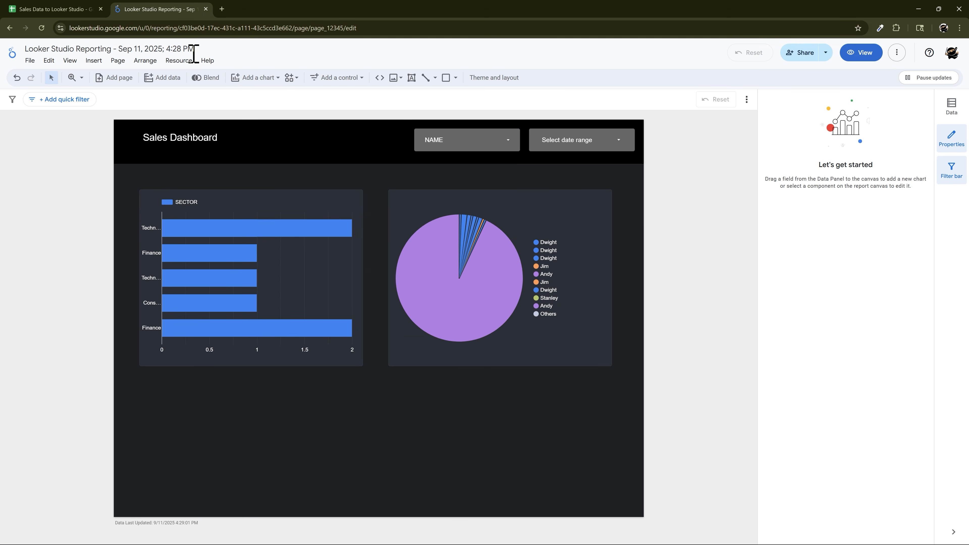
# Change the NAME drop-down's control field to SALES REP after reviewing its setup and style options.
pyautogui.click(472, 144)
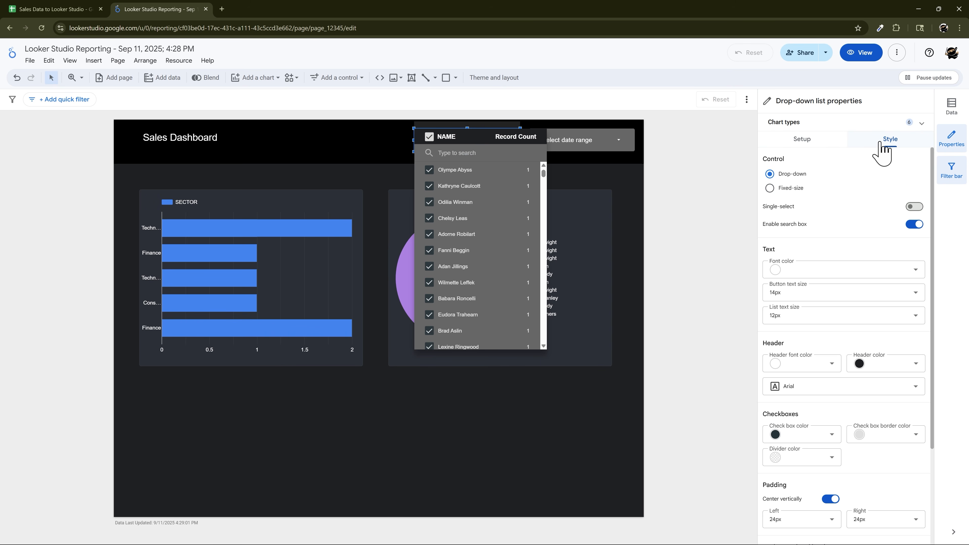
pyautogui.click(811, 142)
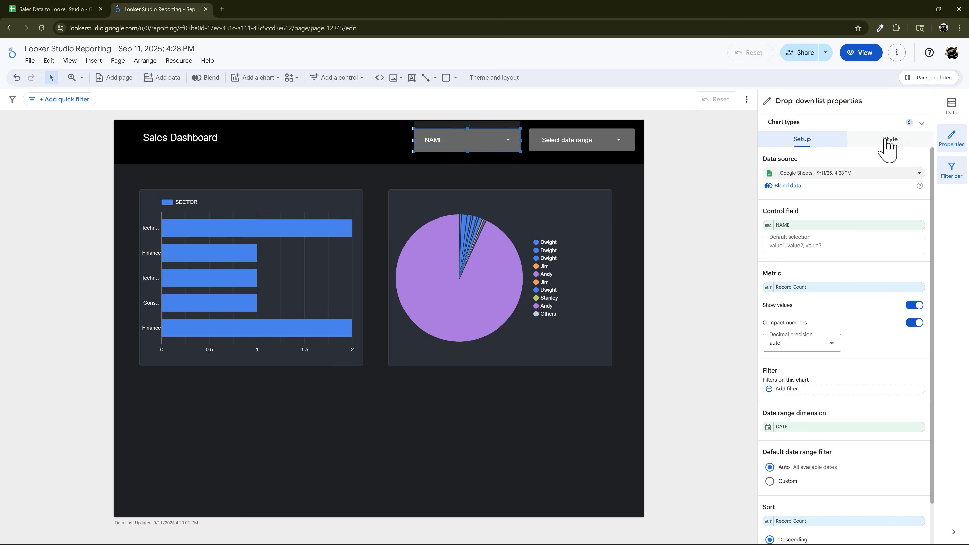
pyautogui.click(897, 142)
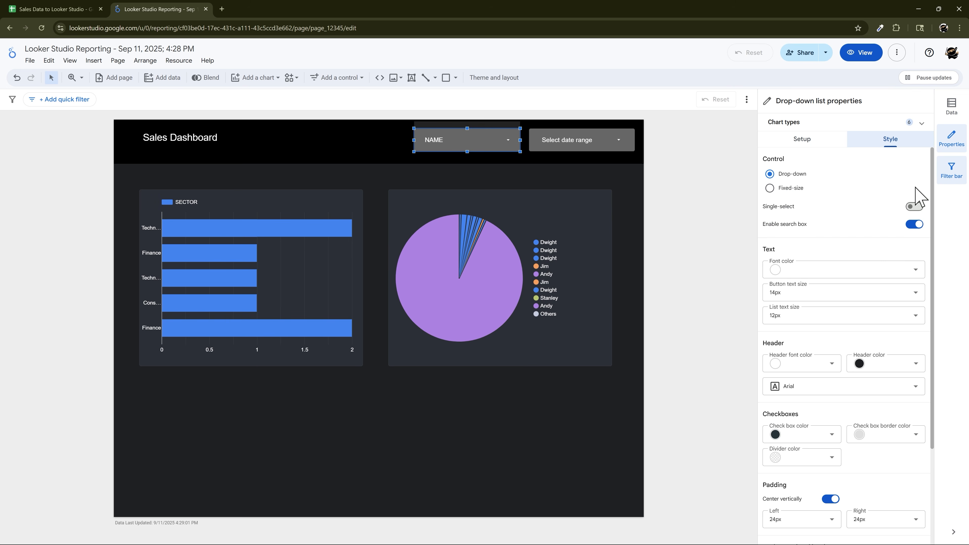
pyautogui.scroll(-2, 835, 328)
pyautogui.scroll(2, 835, 298)
pyautogui.click(780, 139)
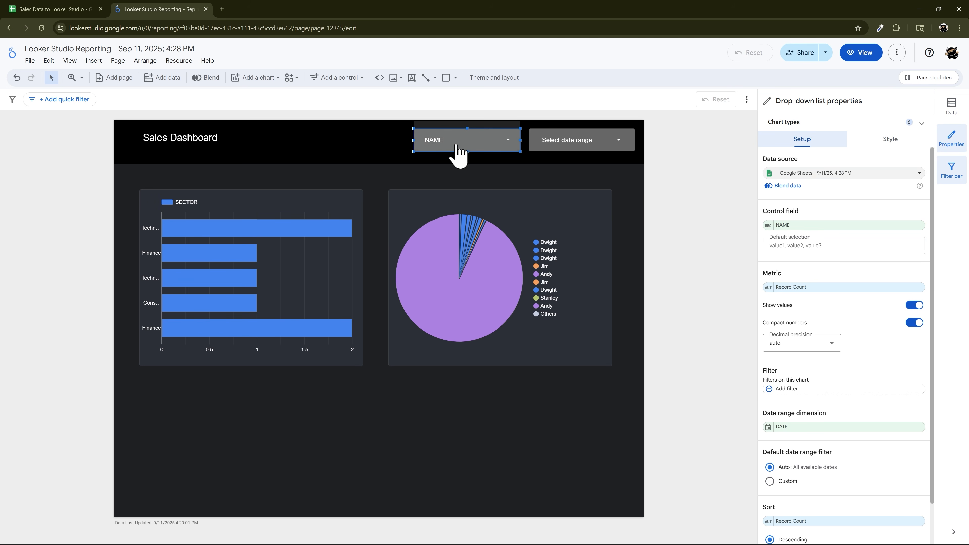
pyautogui.click(786, 225)
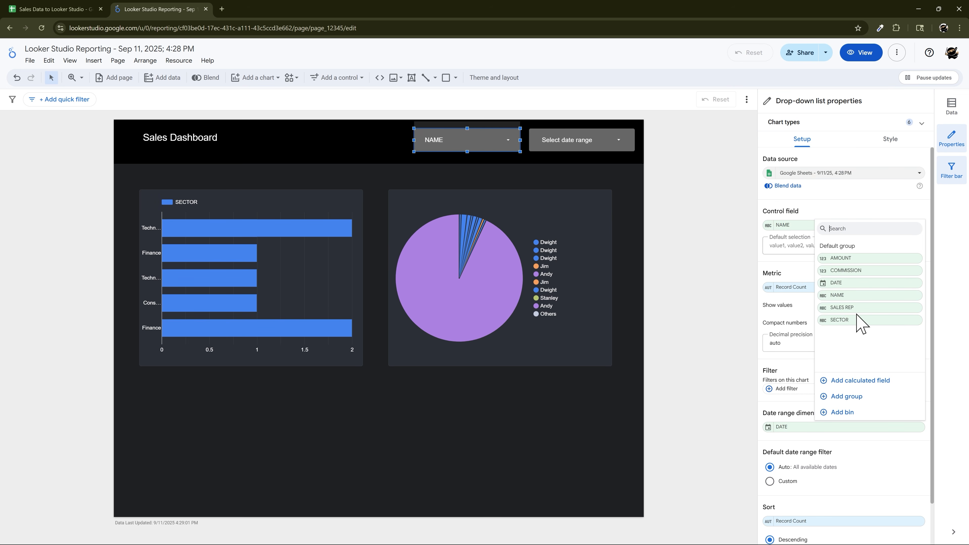
pyautogui.click(847, 307)
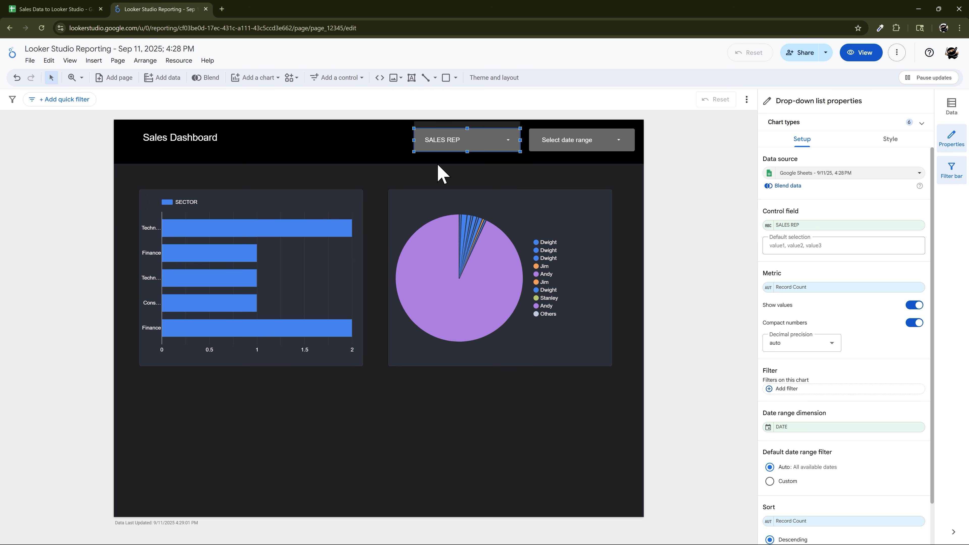
# Copy the SALES REP drop-down and place the pasted copy in the header, aligned just left of the original.
pyautogui.rightClick(477, 143)
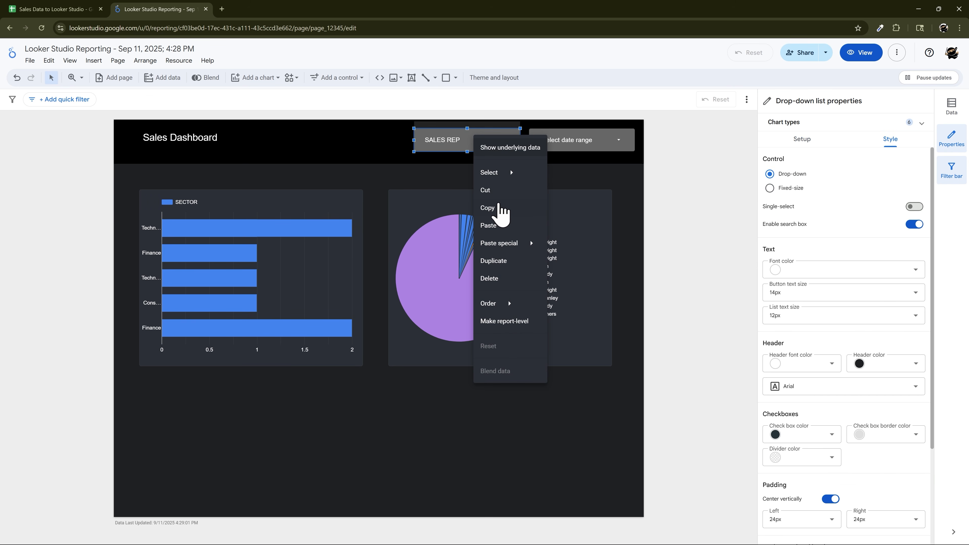
pyautogui.click(485, 208)
pyautogui.rightClick(396, 147)
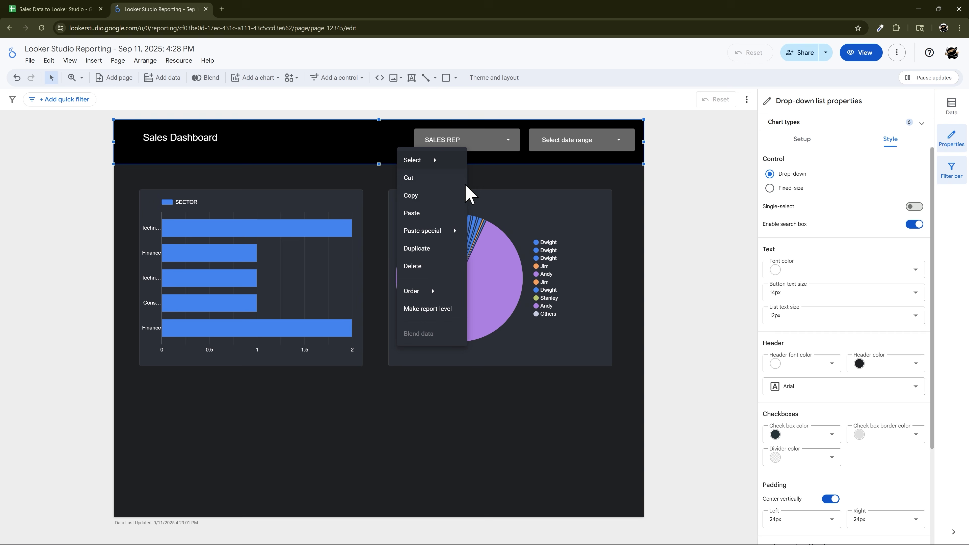
pyautogui.click(434, 219)
pyautogui.moveTo(487, 155); pyautogui.dragTo(362, 151)
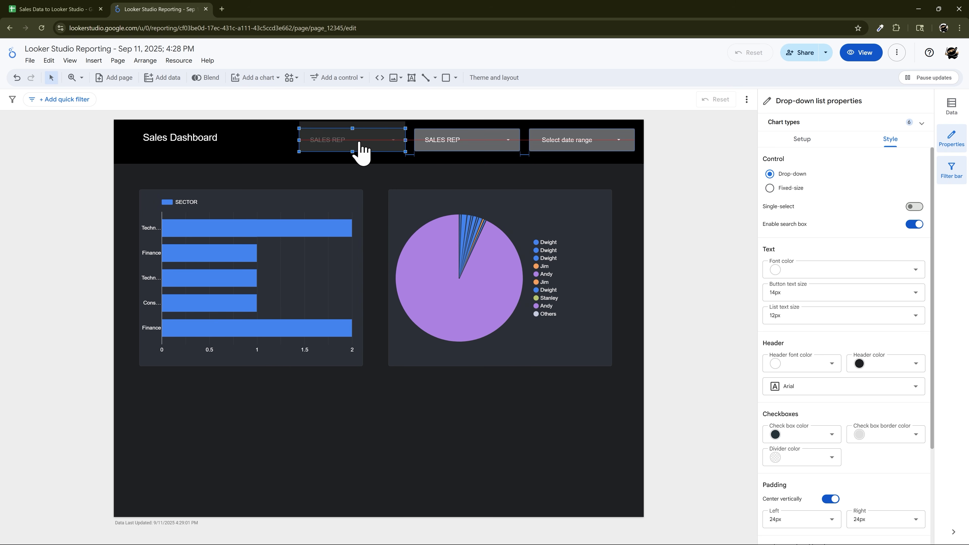
pyautogui.click(362, 152)
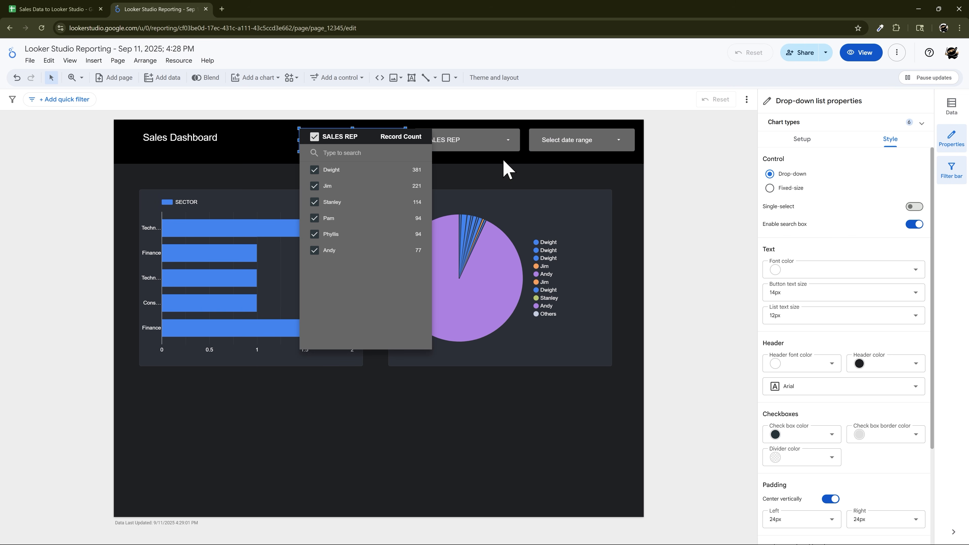
pyautogui.click(508, 170)
# Set the copied drop-down's control field to SECTOR and deselect it.
pyautogui.click(802, 140)
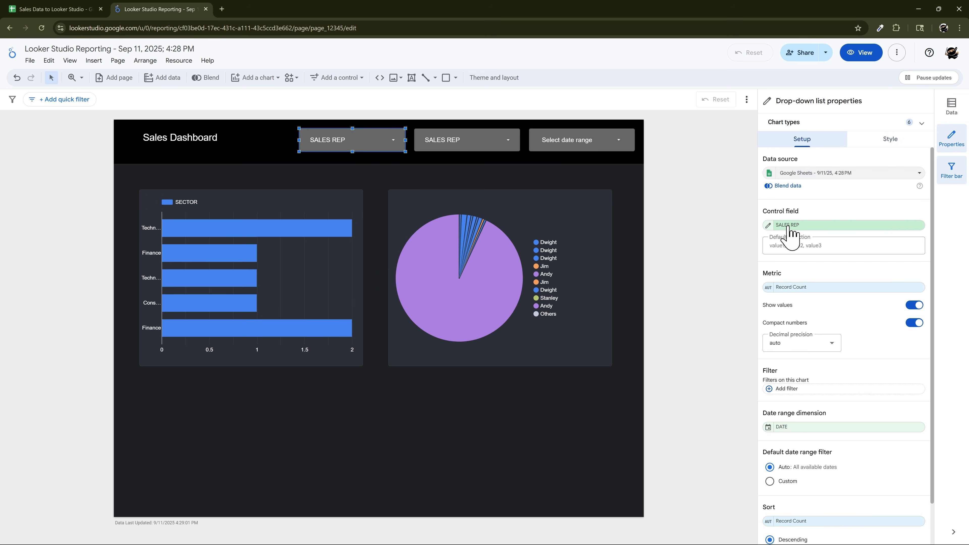
pyautogui.click(788, 229)
pyautogui.click(843, 324)
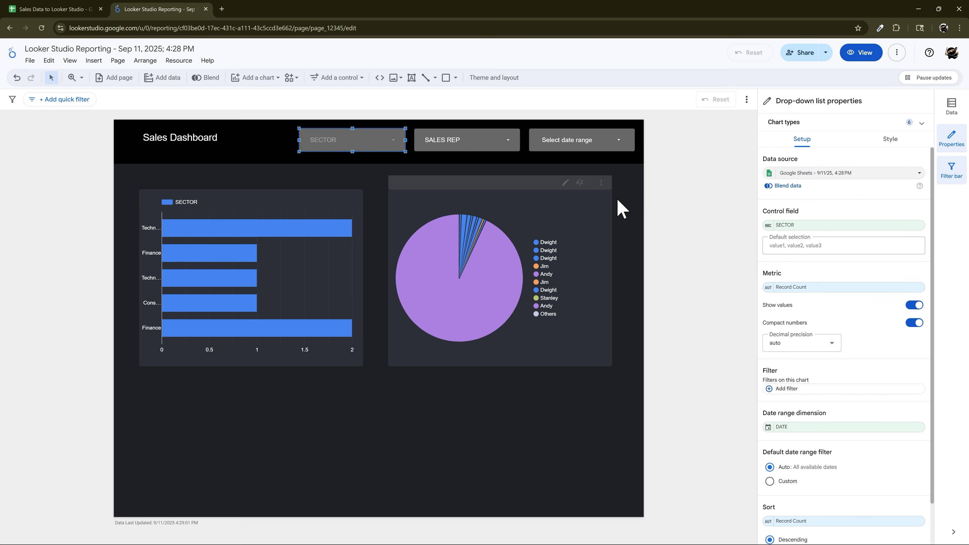
pyautogui.click(691, 171)
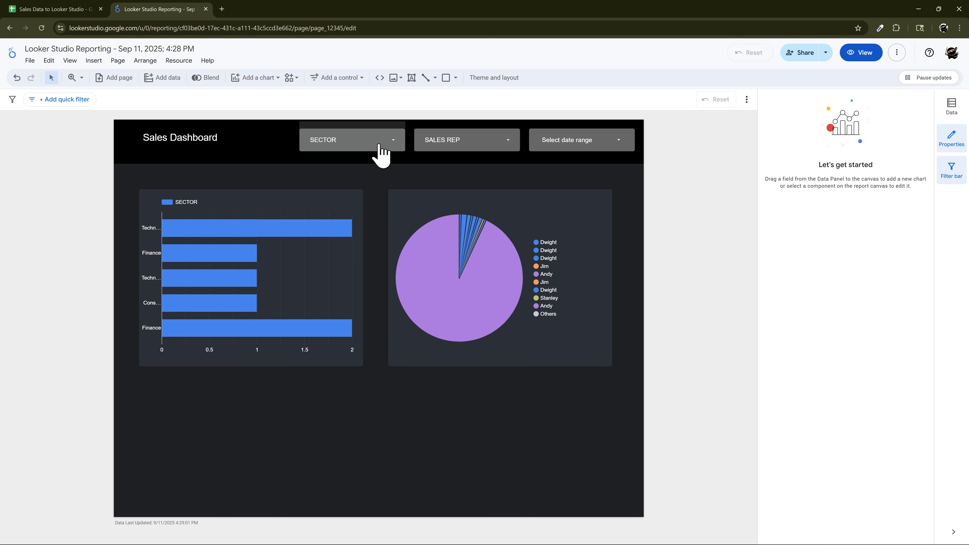
# Preview the report in view mode, expand the SECTOR, SALES REP and date range controls to check them, and return to editing.
pyautogui.click(851, 53)
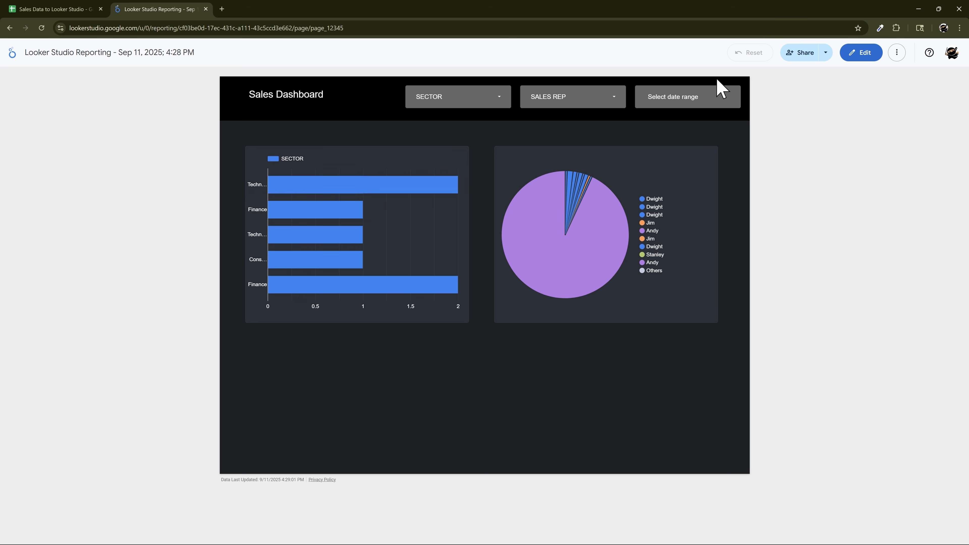
pyautogui.click(506, 100)
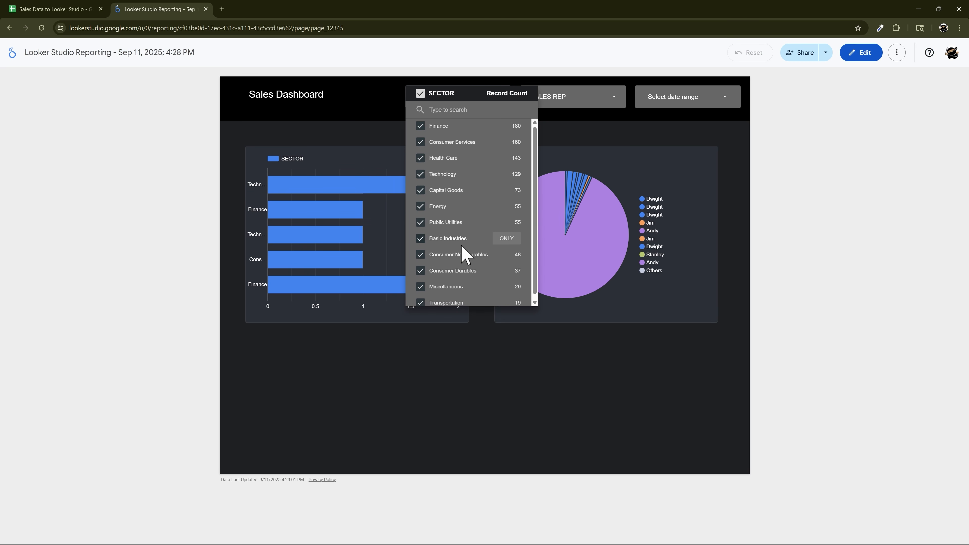
pyautogui.click(595, 101)
pyautogui.click(588, 107)
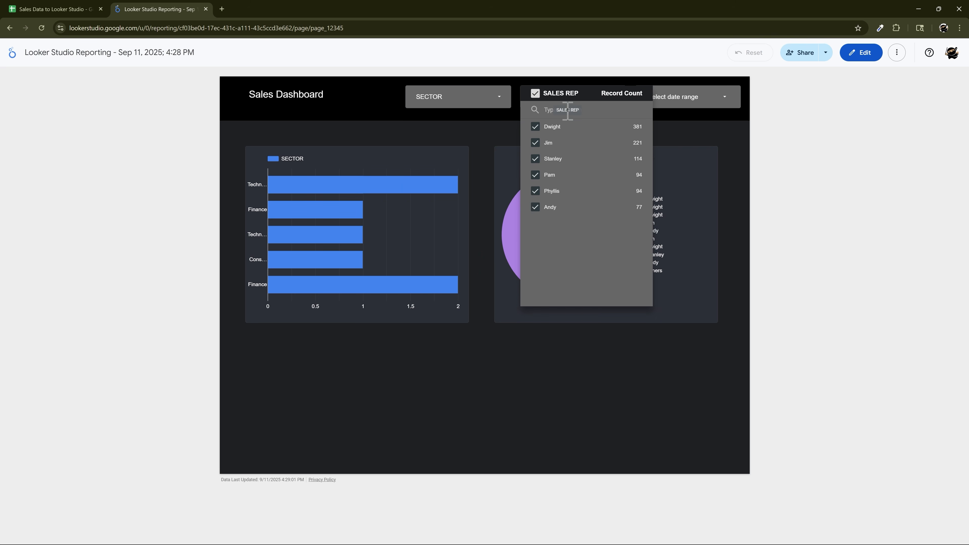
pyautogui.click(722, 98)
pyautogui.click(716, 97)
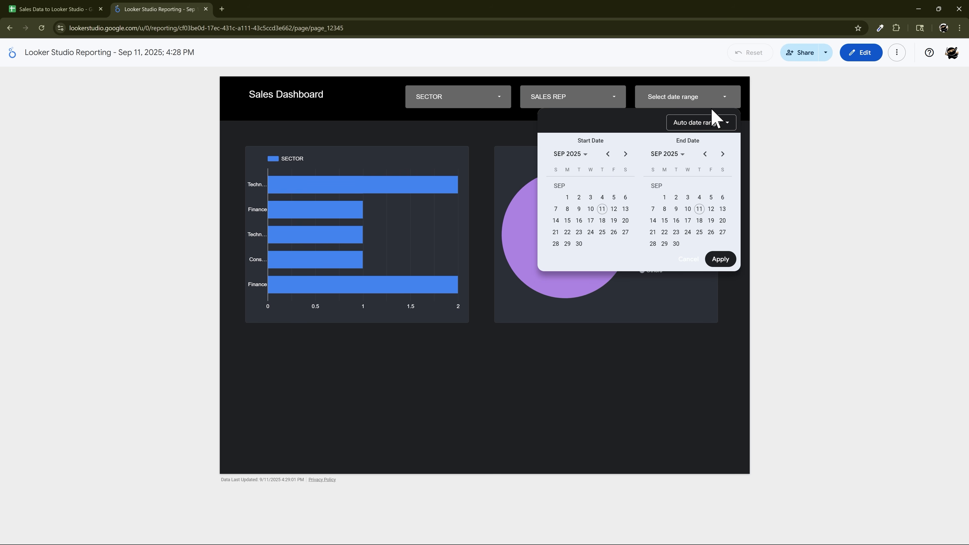
pyautogui.click(856, 59)
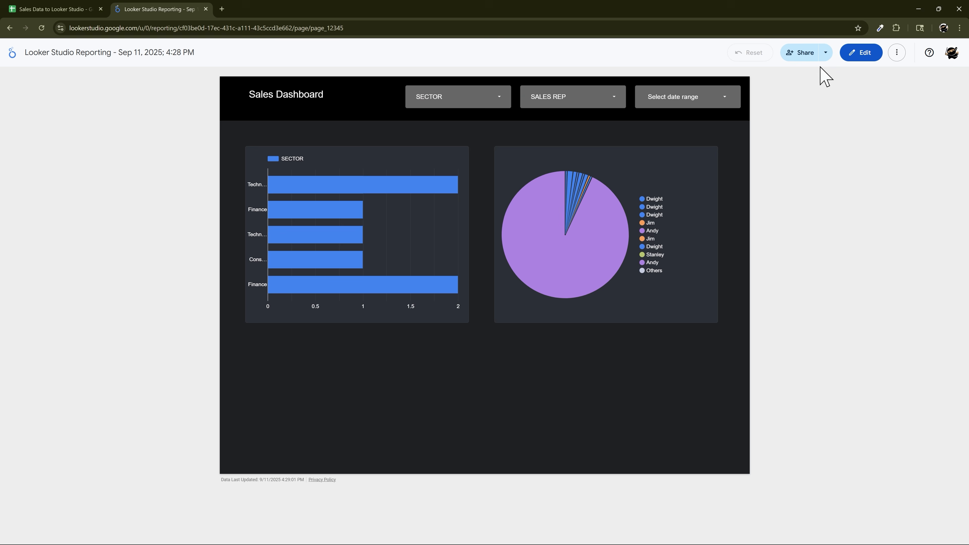
pyautogui.click(863, 57)
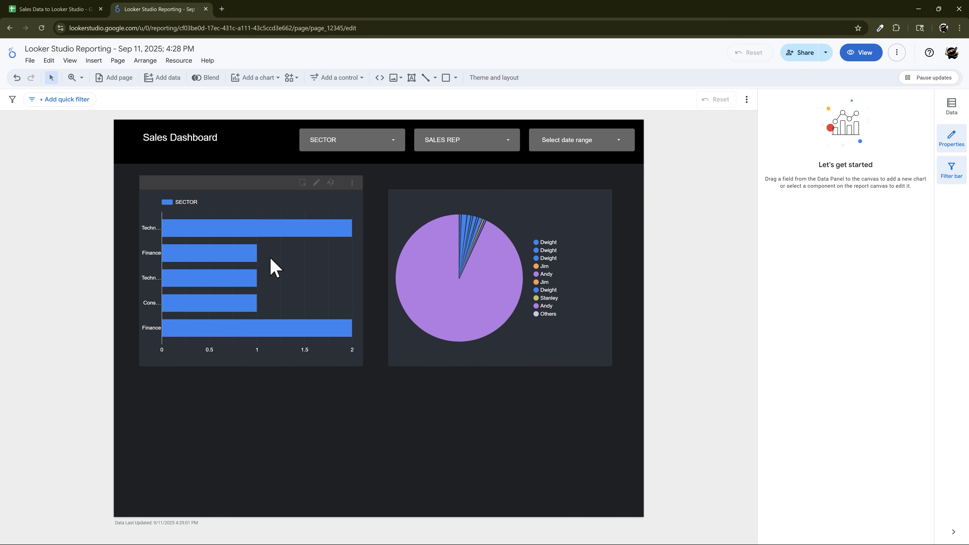
# Move the pie chart down toward the bottom edge of the report page to free the space beside the bar chart.
pyautogui.click(504, 206)
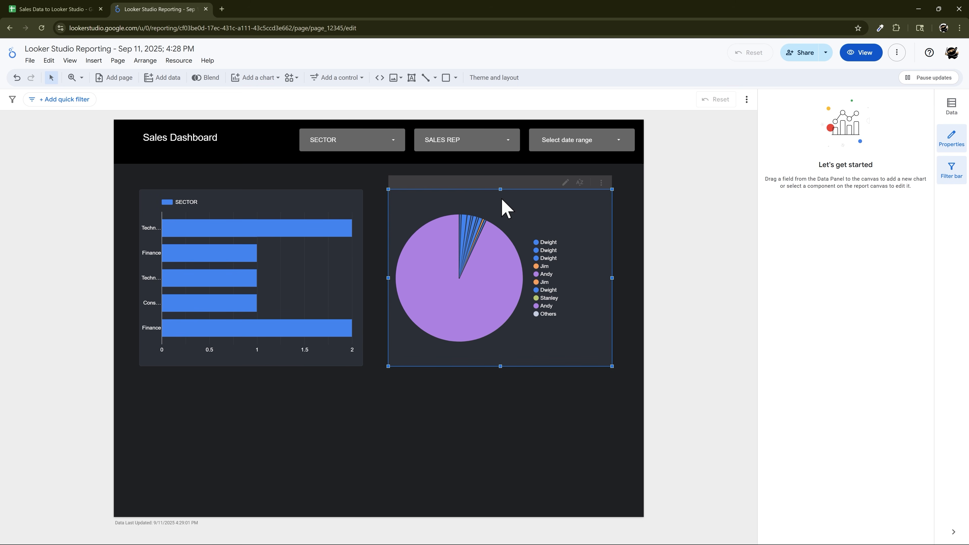
pyautogui.moveTo(517, 195); pyautogui.dragTo(509, 398)
pyautogui.scroll(-1, 278, 258)
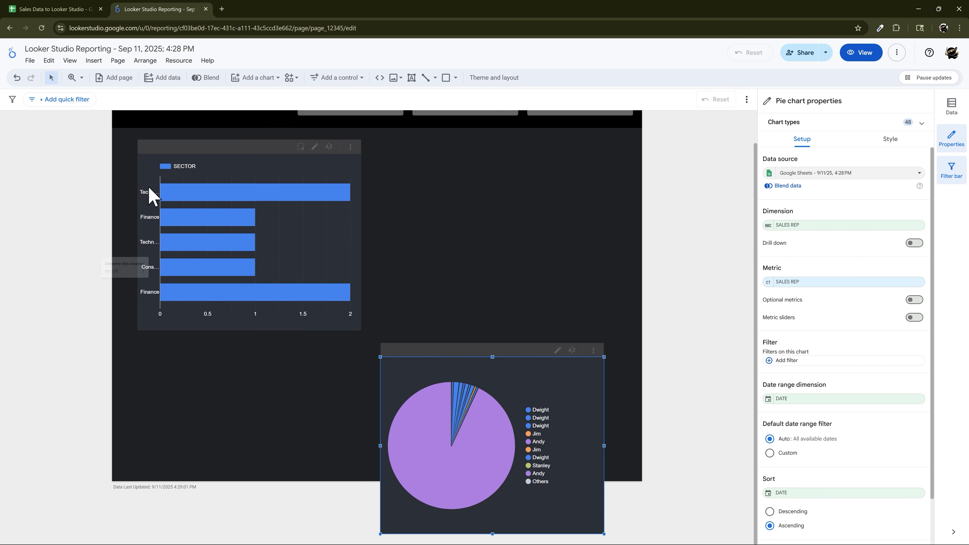
# Set the bar chart's dimension to SALES REP and its metric to AMOUNT, and inspect the values of its bars.
pyautogui.click(202, 170)
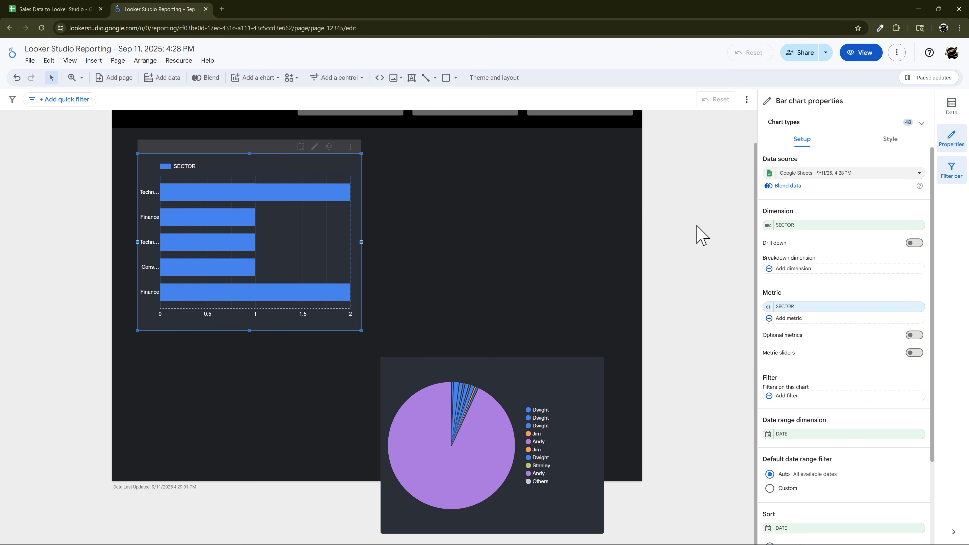
pyautogui.click(792, 229)
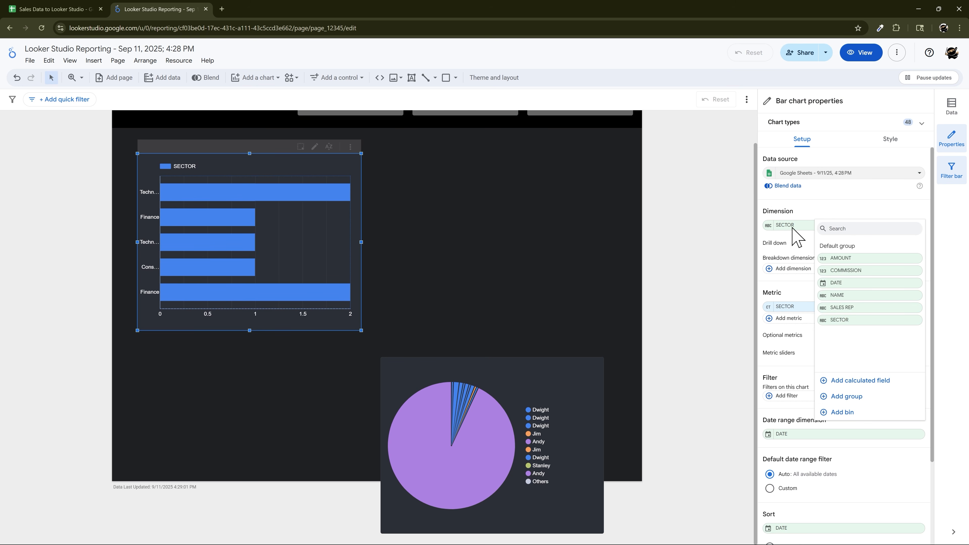
pyautogui.click(849, 307)
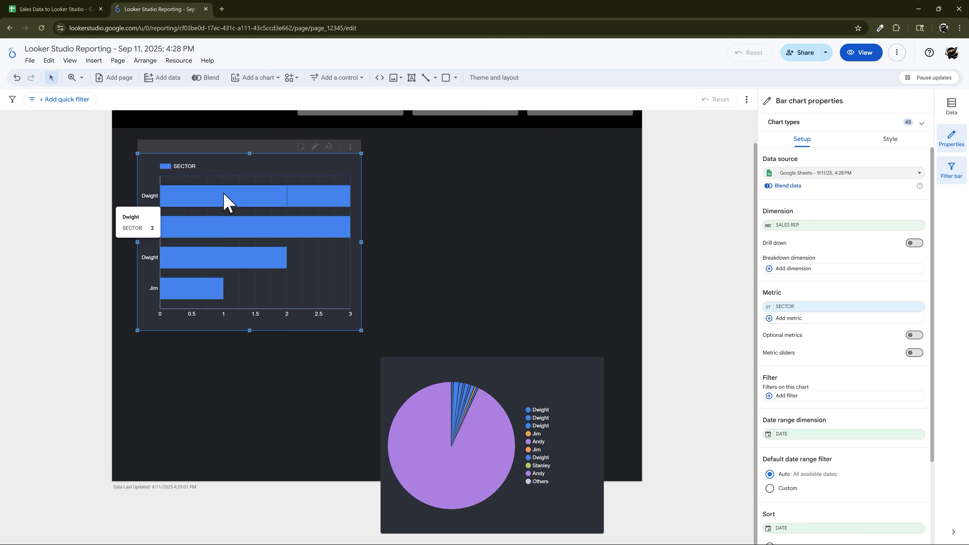
pyautogui.click(786, 307)
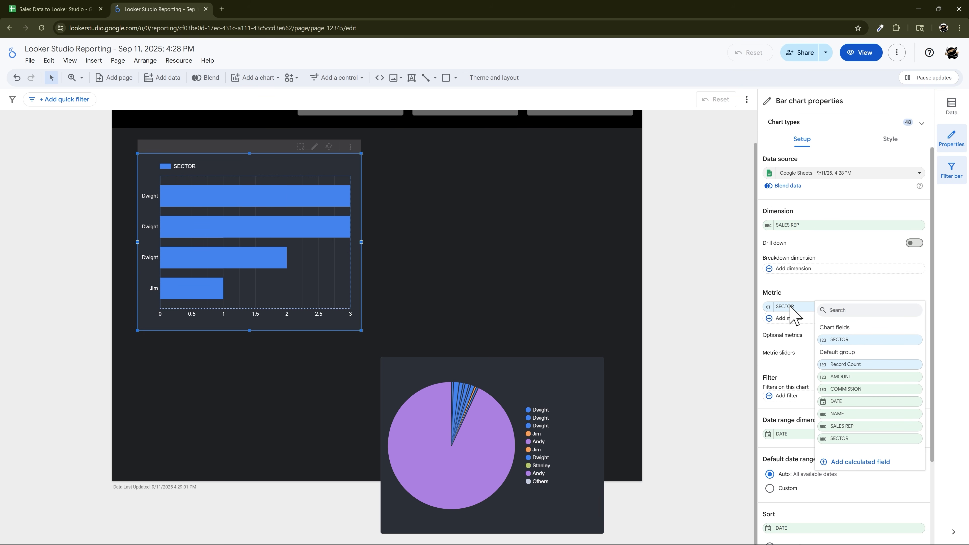
pyautogui.click(838, 377)
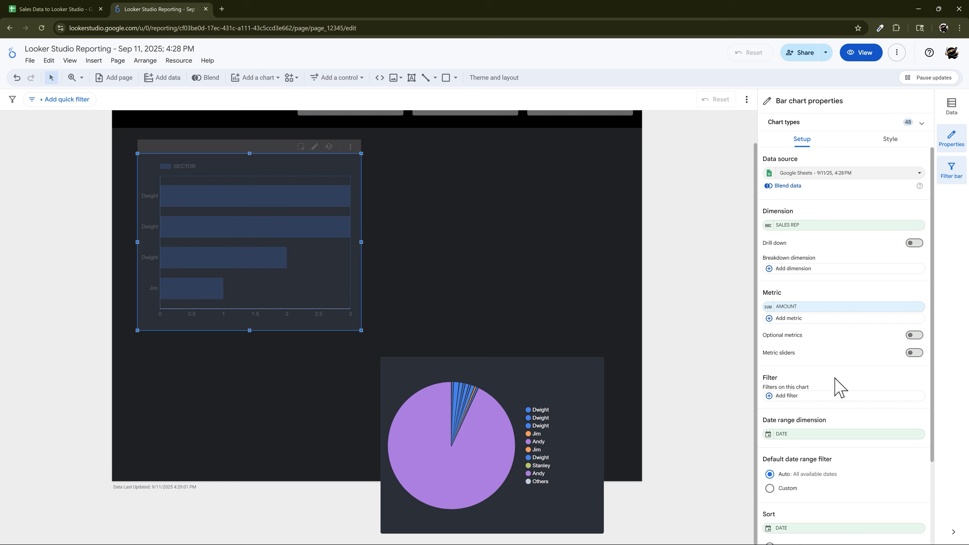
pyautogui.moveTo(301, 196)
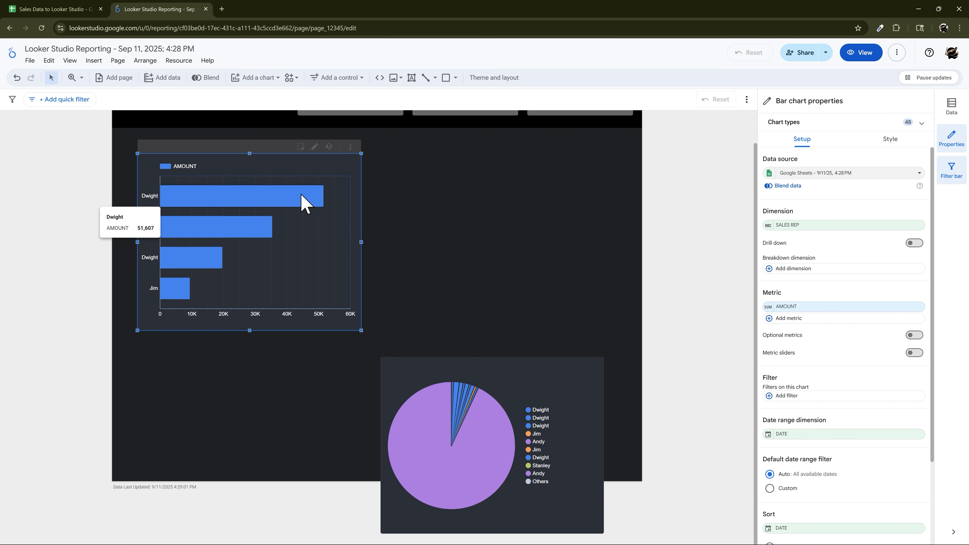
pyautogui.moveTo(215, 231)
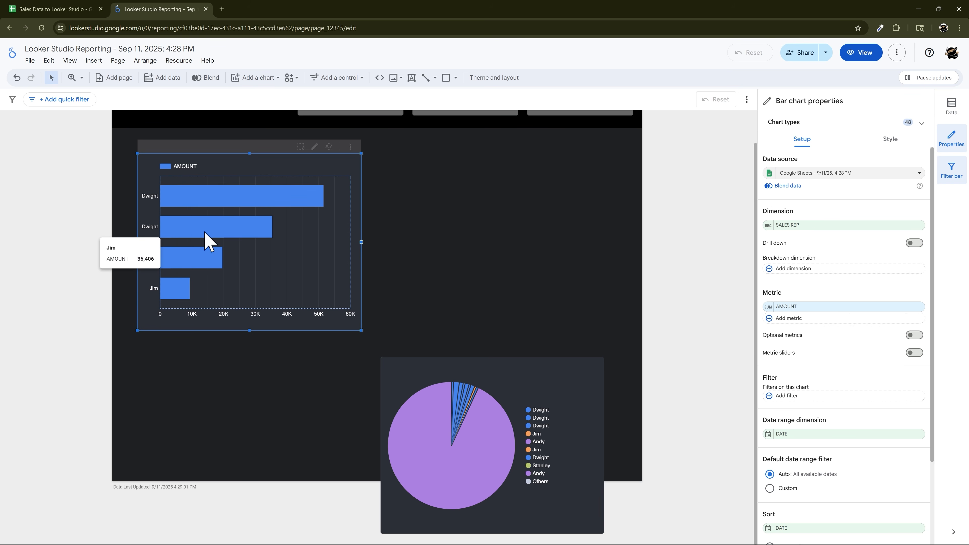
pyautogui.moveTo(216, 208)
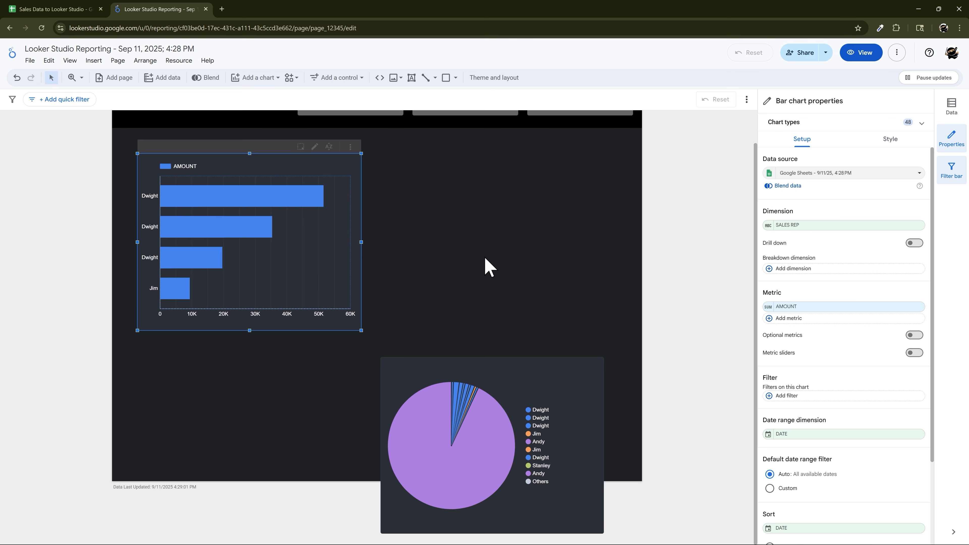
# Convert the horizontal bar chart into a stacked column chart and collapse the chart type selection.
pyautogui.scroll(1, 477, 272)
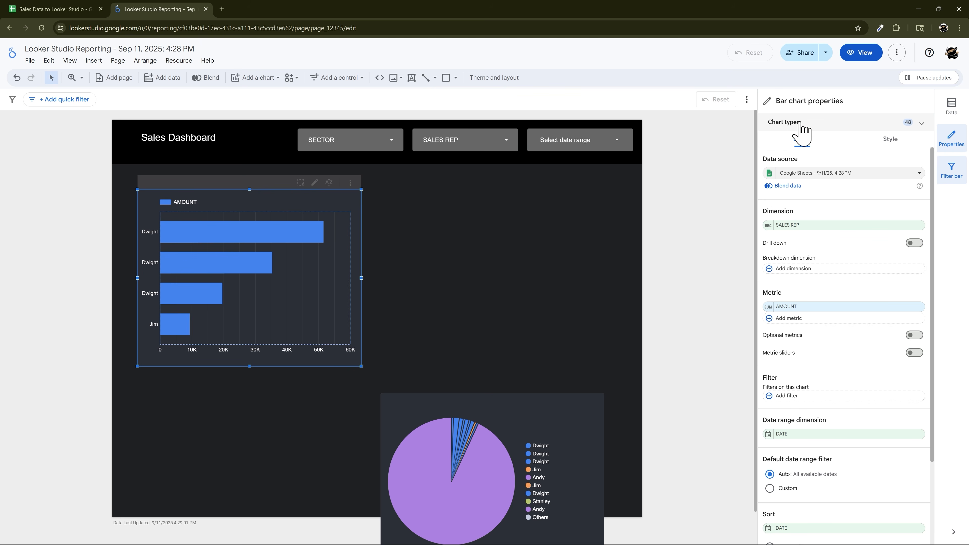
pyautogui.click(922, 123)
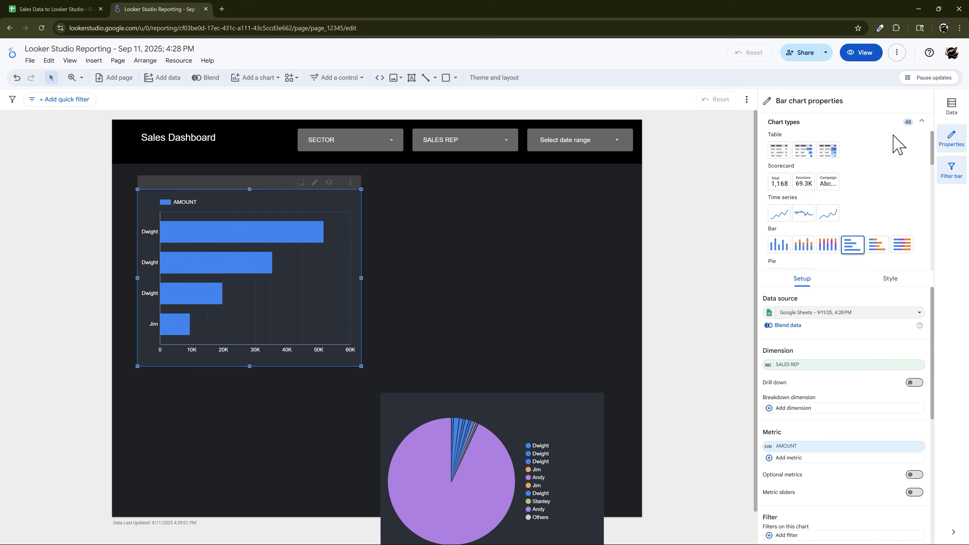
pyautogui.scroll(-2, 857, 183)
pyautogui.scroll(3, 836, 180)
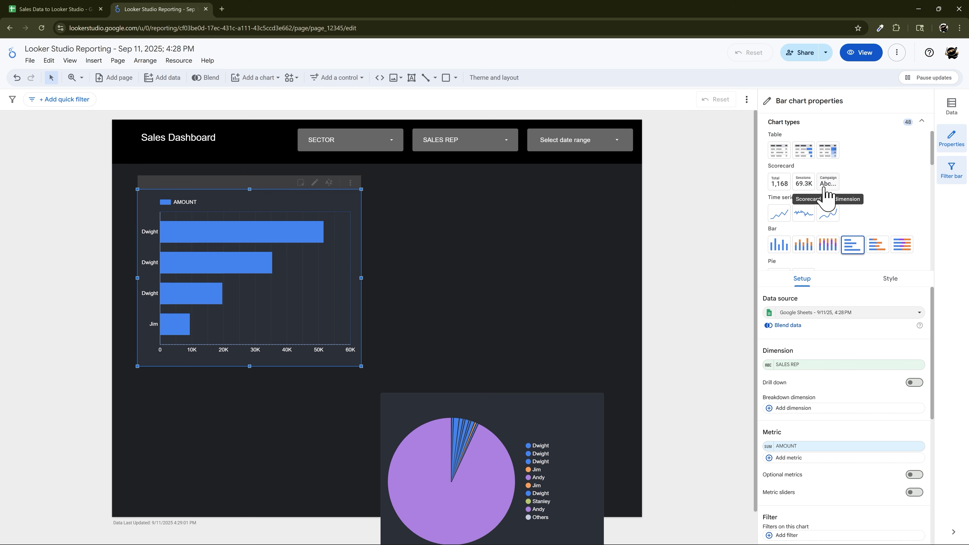
pyautogui.scroll(-1, 804, 229)
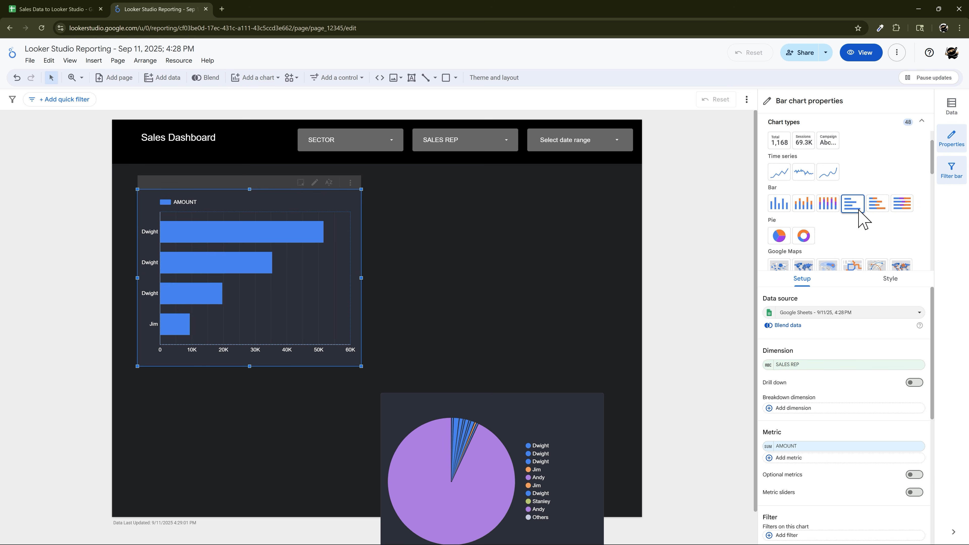
pyautogui.click(803, 203)
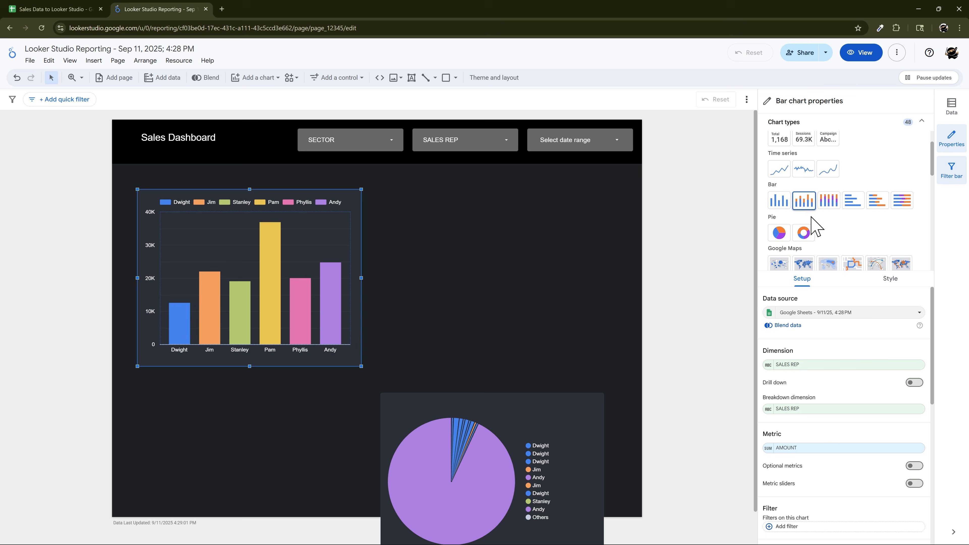
pyautogui.click(922, 123)
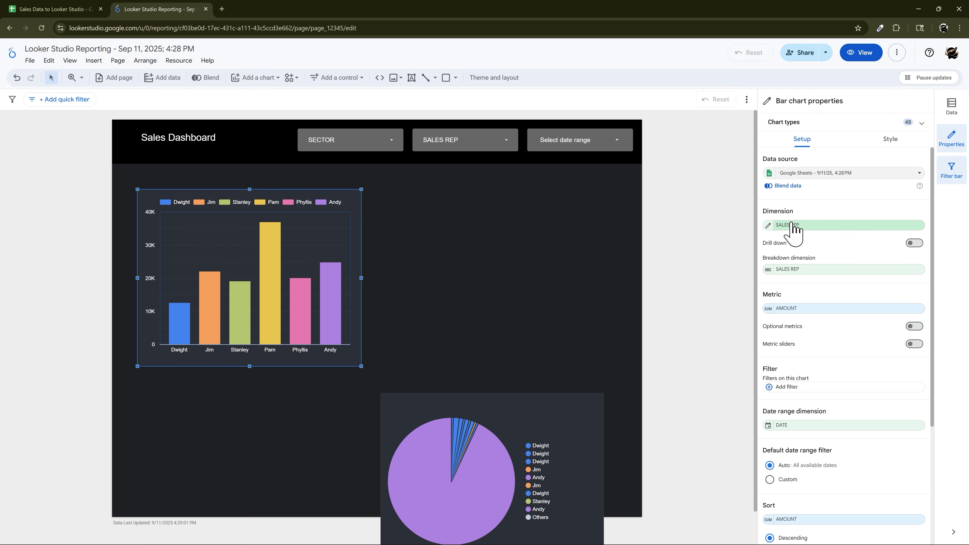
# Set the column chart's dimension to DATE and change that field's data type to Month.
pyautogui.click(789, 225)
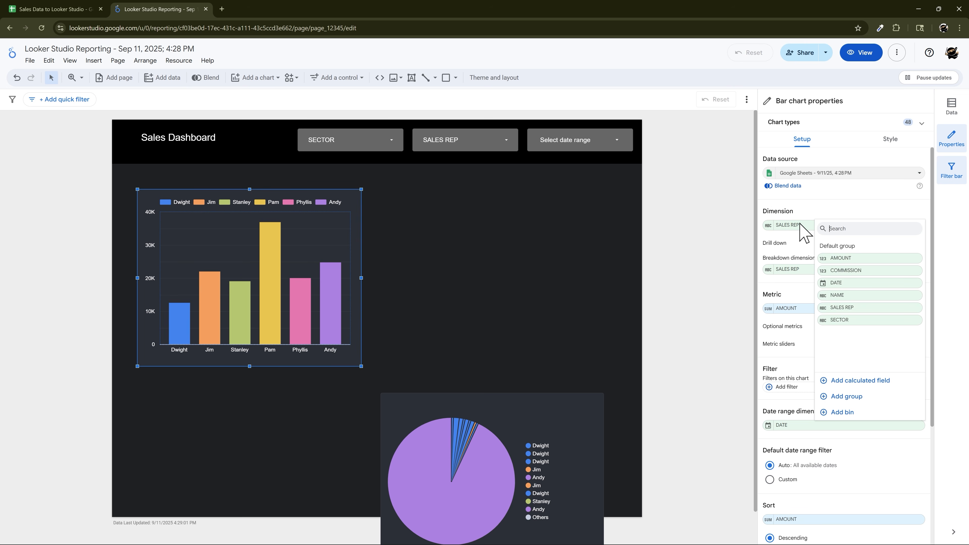
pyautogui.click(833, 282)
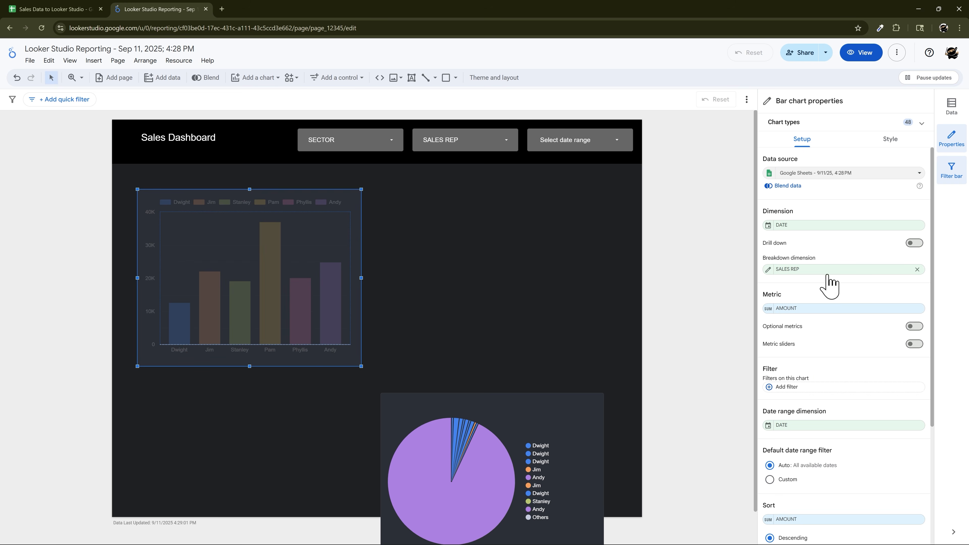
pyautogui.click(769, 226)
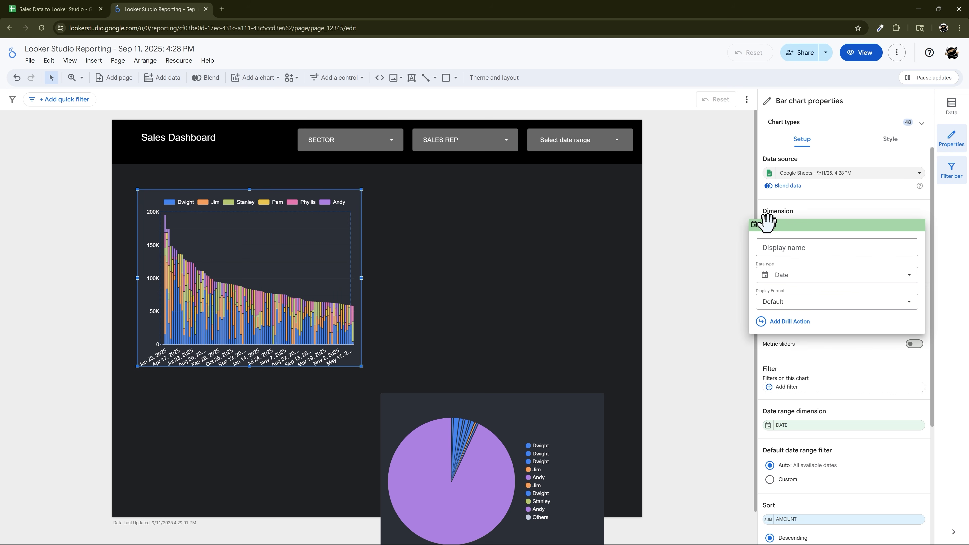
pyautogui.click(788, 280)
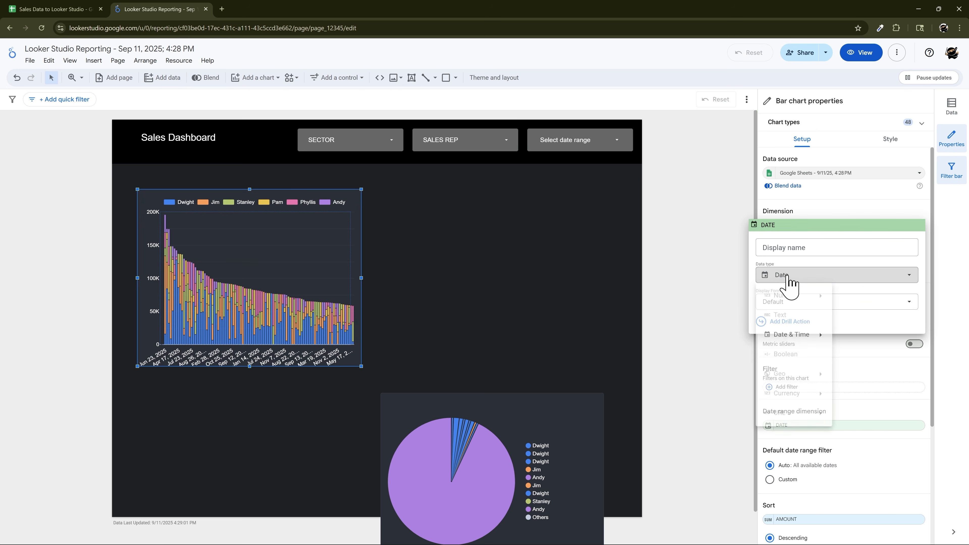
pyautogui.moveTo(794, 342)
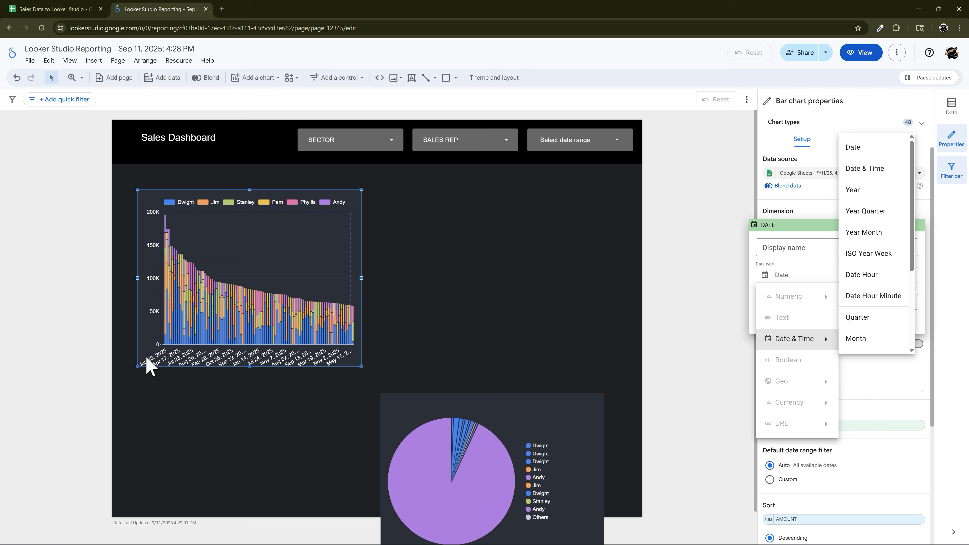
pyautogui.scroll(-3, 873, 254)
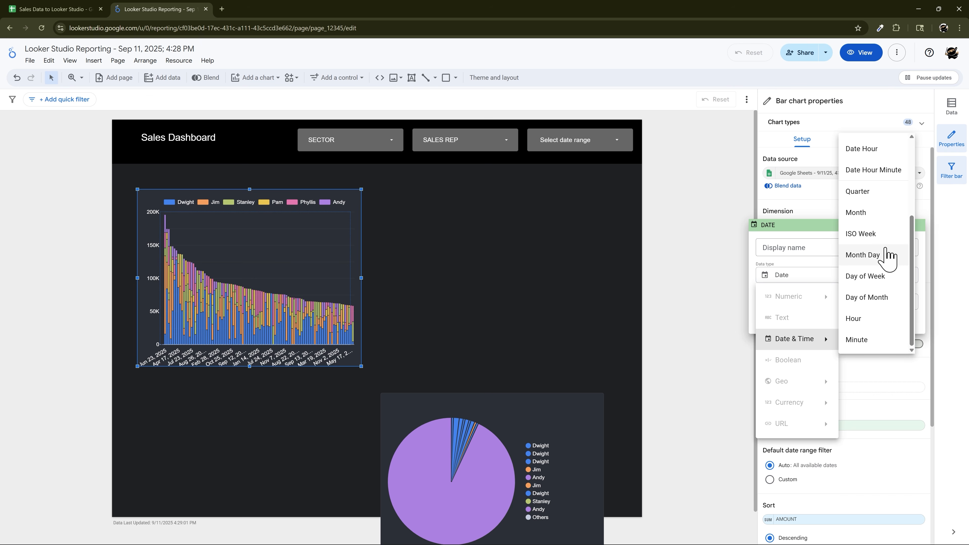
pyautogui.click(856, 213)
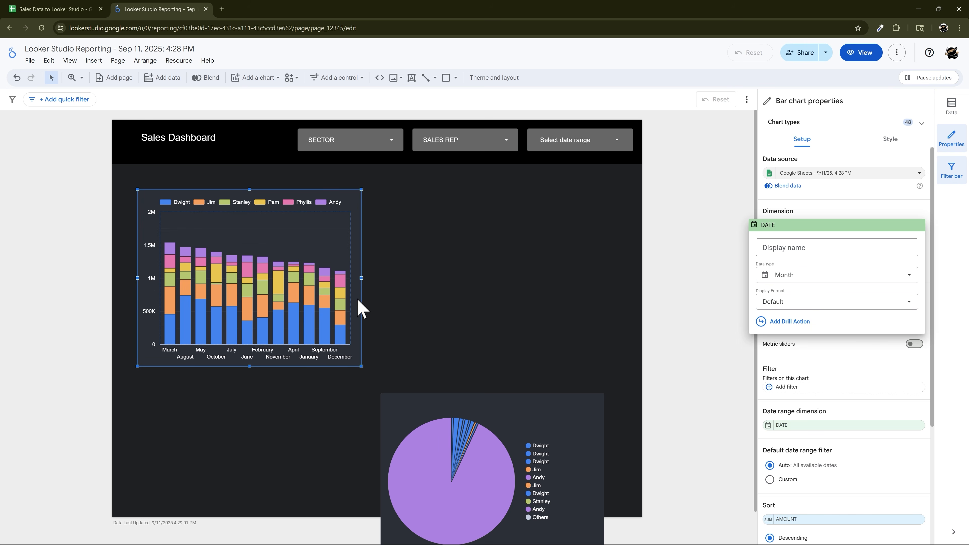
pyautogui.click(376, 286)
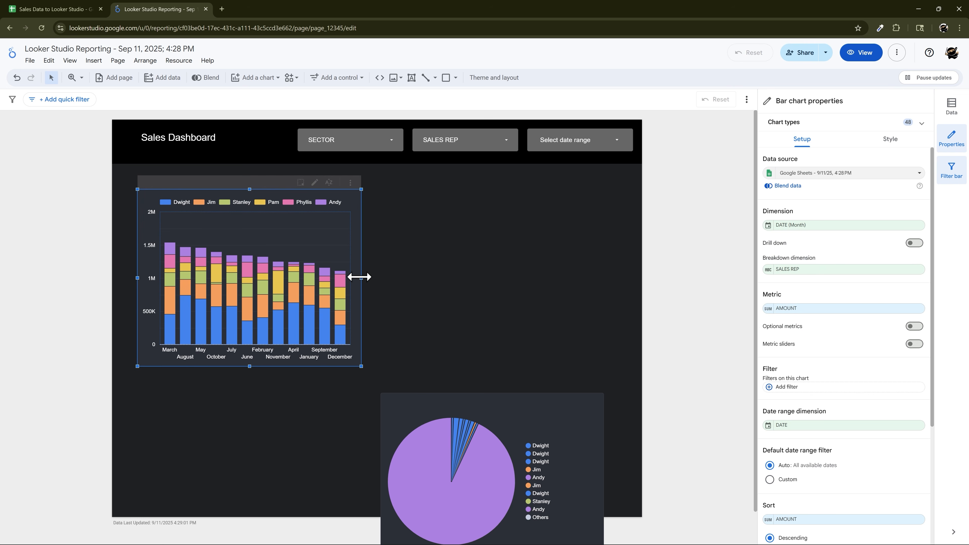
# Widen the column chart across most of the page and sort it by DATE in ascending order.
pyautogui.moveTo(359, 277); pyautogui.dragTo(617, 290)
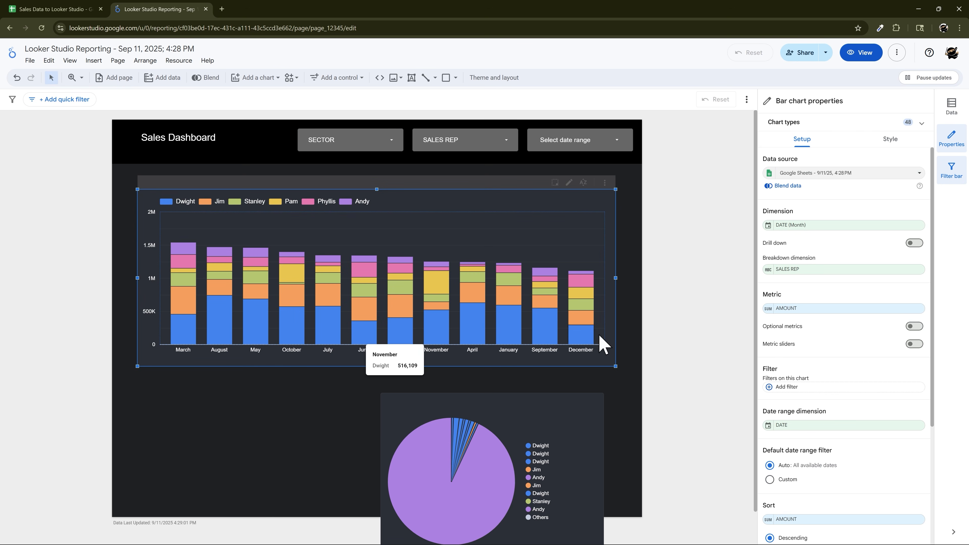
pyautogui.scroll(-3, 828, 343)
pyautogui.scroll(-2, 833, 363)
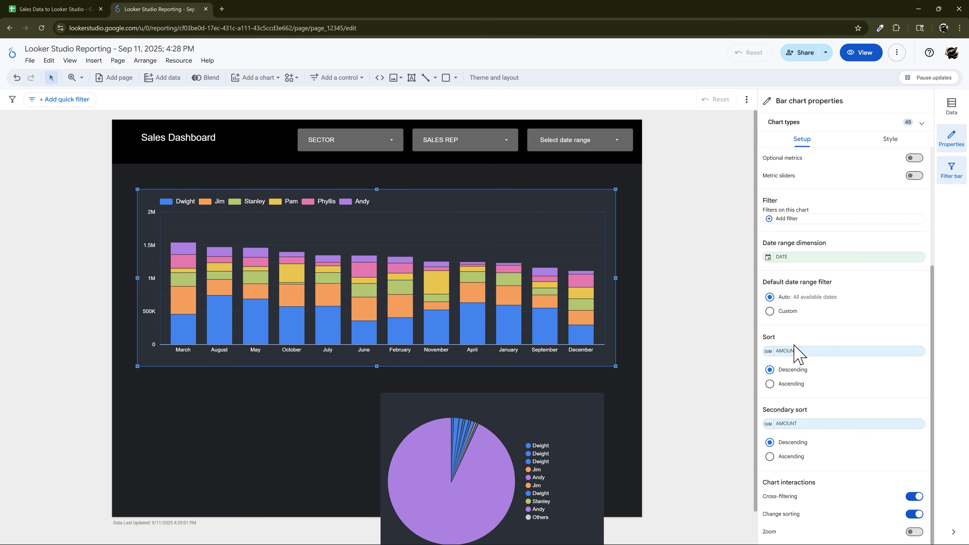
pyautogui.click(799, 351)
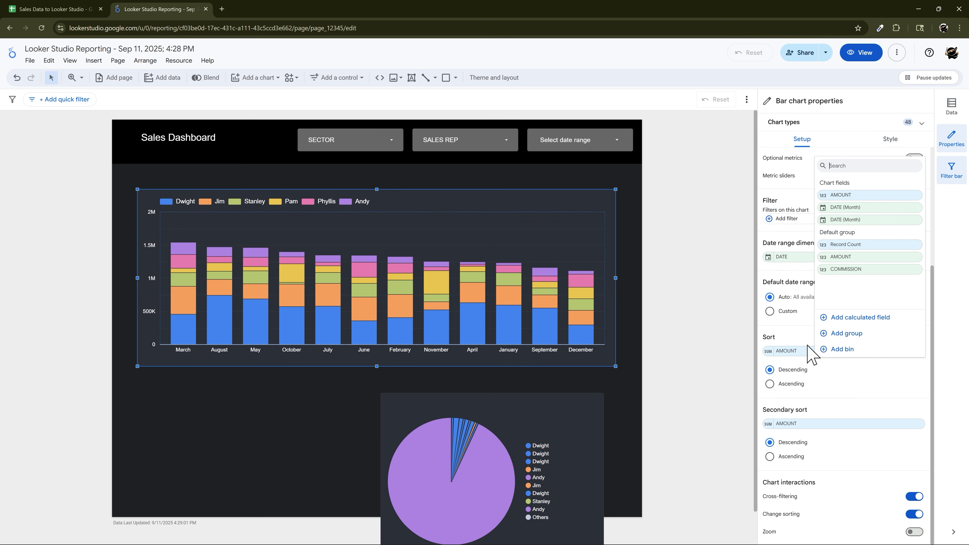
pyautogui.click(859, 214)
pyautogui.click(769, 384)
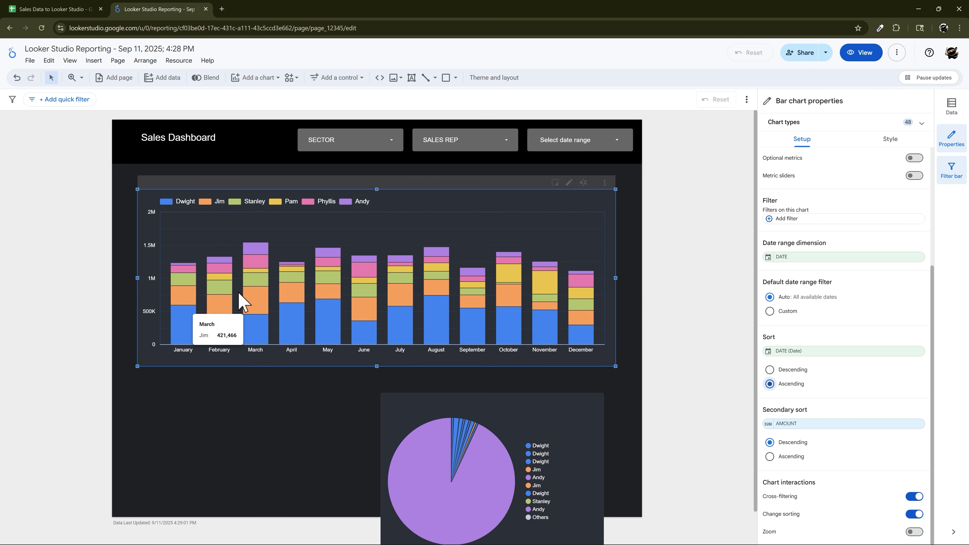
# Enable the total card in the column chart's style settings.
pyautogui.scroll(3, 885, 330)
pyautogui.scroll(1, 877, 324)
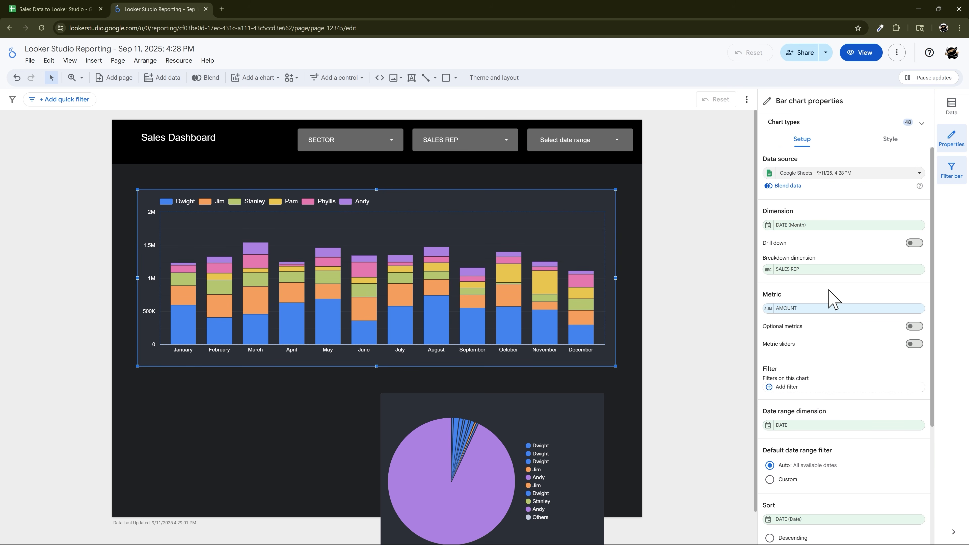
pyautogui.click(877, 142)
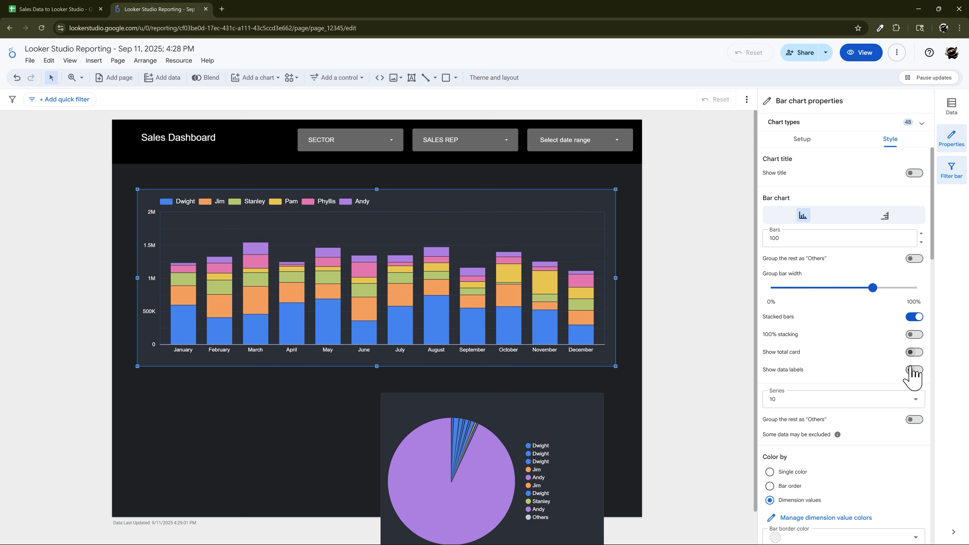
pyautogui.click(912, 352)
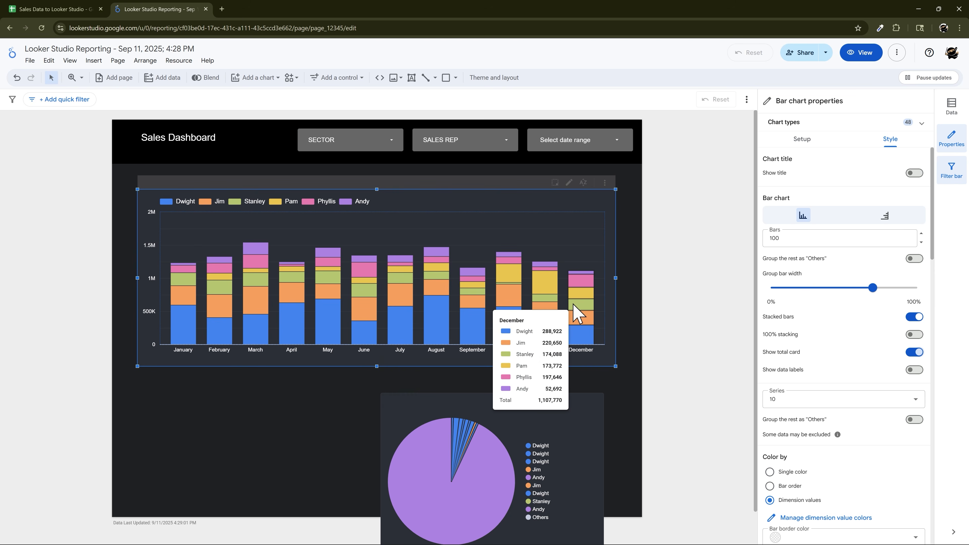
# Set the column chart's number of bars to 12 and its group bar width to 72%.
pyautogui.moveTo(805, 234); pyautogui.dragTo(705, 247)
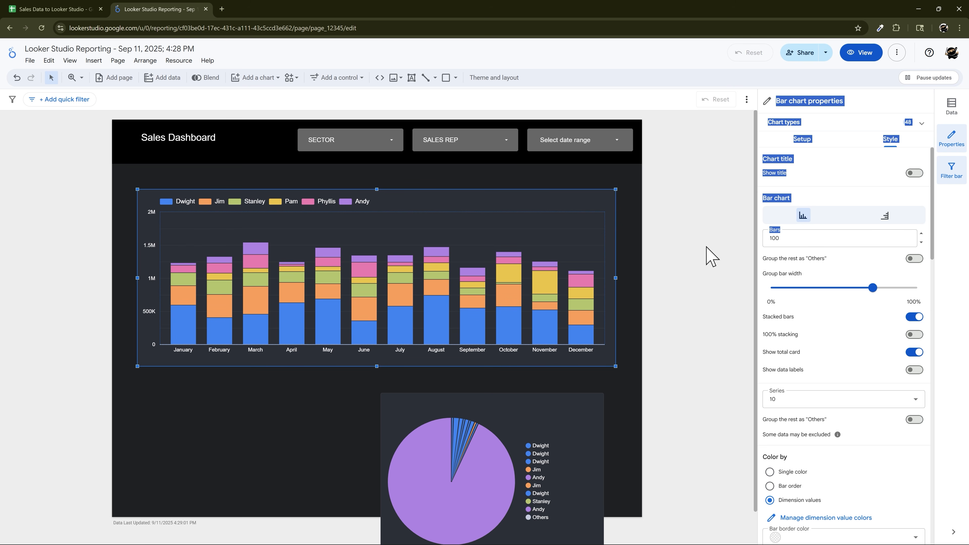
pyautogui.click(791, 240)
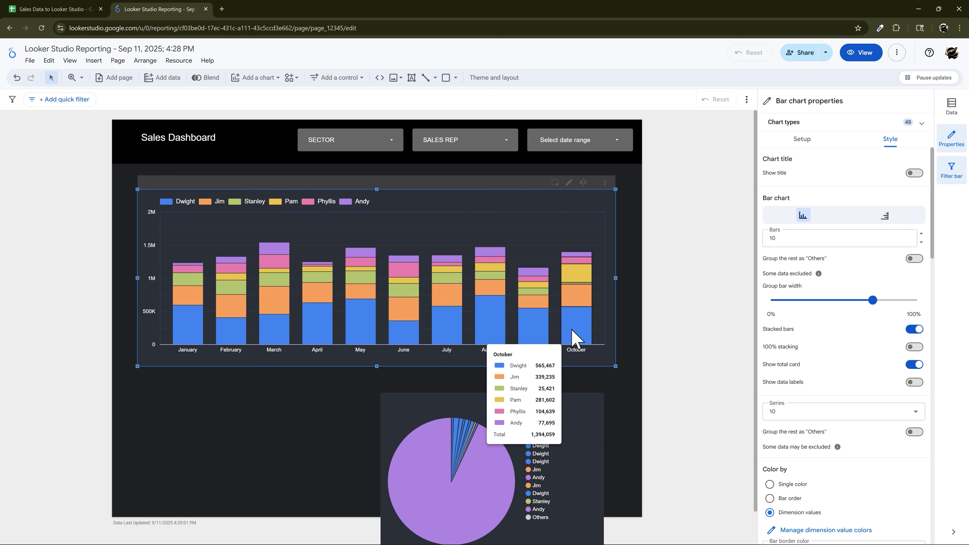
pyautogui.click(921, 233)
pyautogui.click(921, 234)
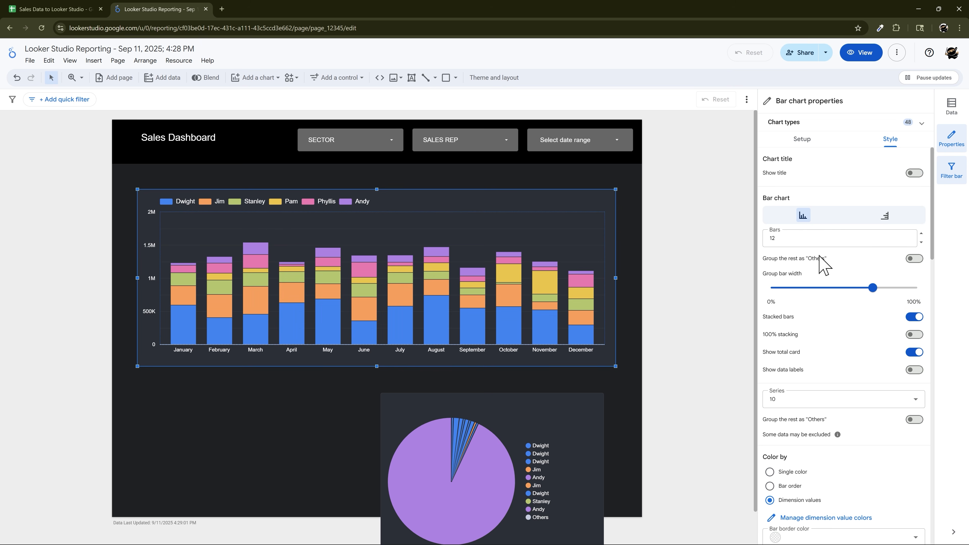
pyautogui.click(913, 259)
pyautogui.click(914, 259)
pyautogui.moveTo(877, 289)
pyautogui.mouseDown()
pyautogui.moveTo(913, 289)
pyautogui.moveTo(824, 289)
pyautogui.moveTo(875, 289)
pyautogui.mouseUp()
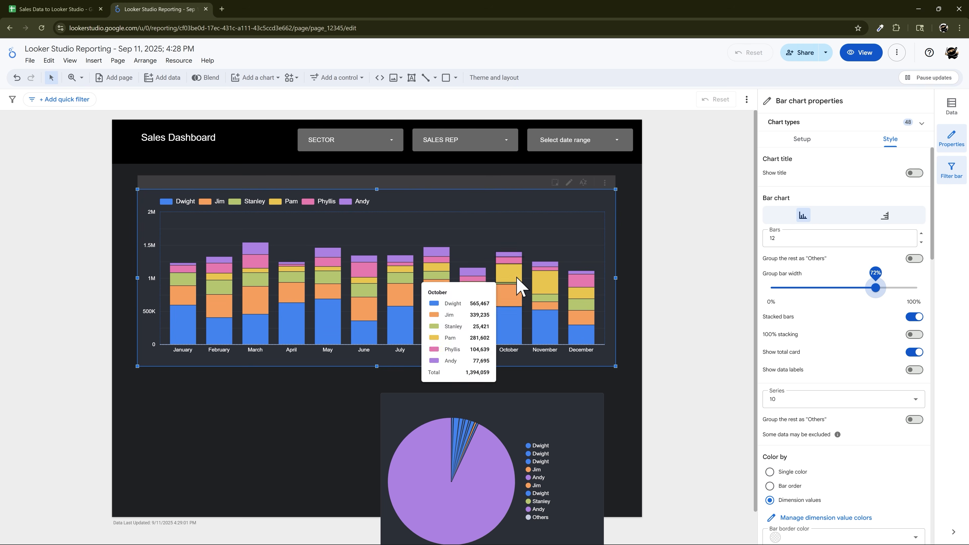
# Place the column chart's legend at the bottom with center alignment.
pyautogui.scroll(-3, 854, 336)
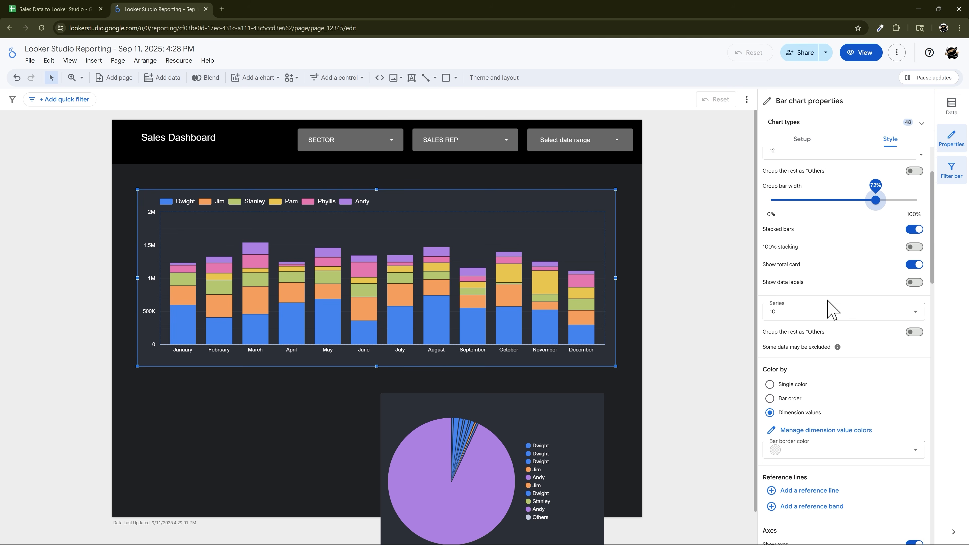
pyautogui.scroll(3, 835, 335)
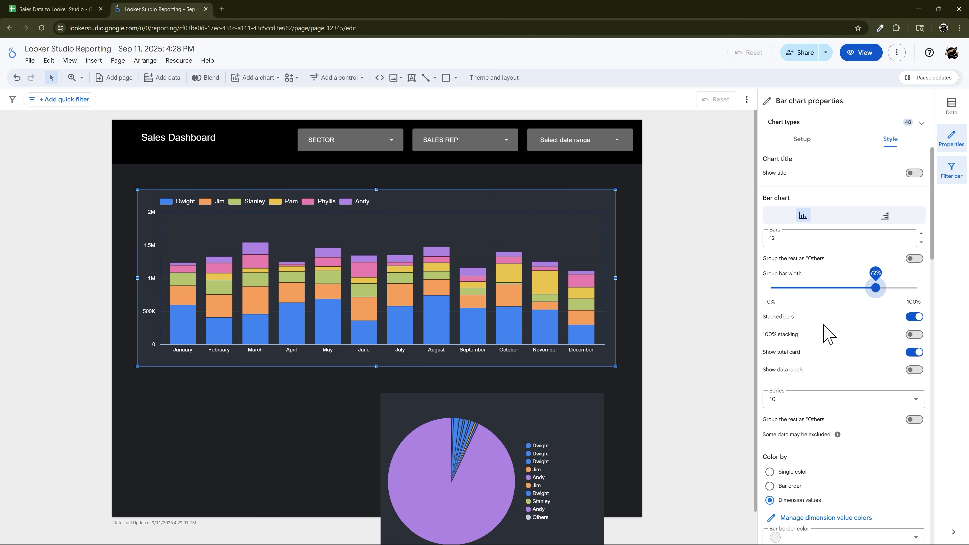
pyautogui.scroll(-10, 820, 313)
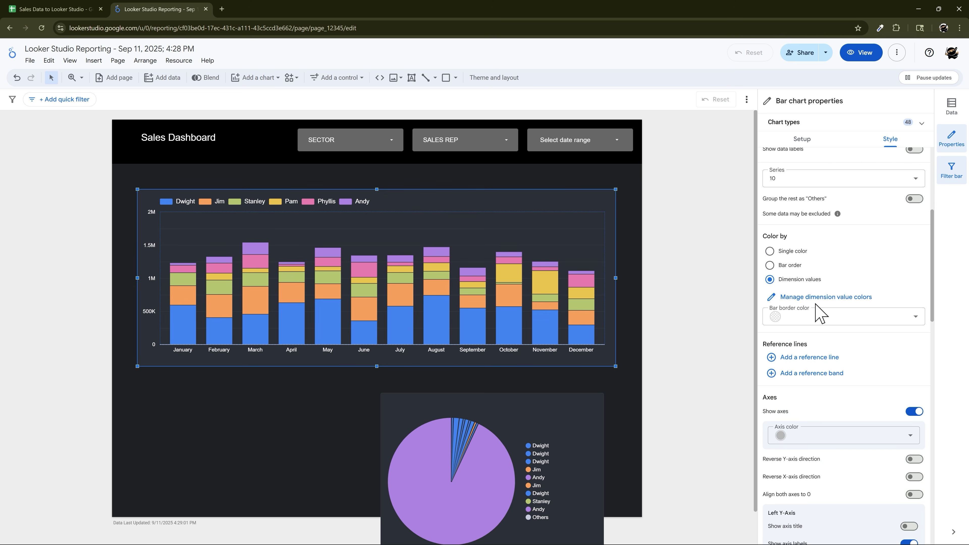
pyautogui.scroll(-12, 826, 301)
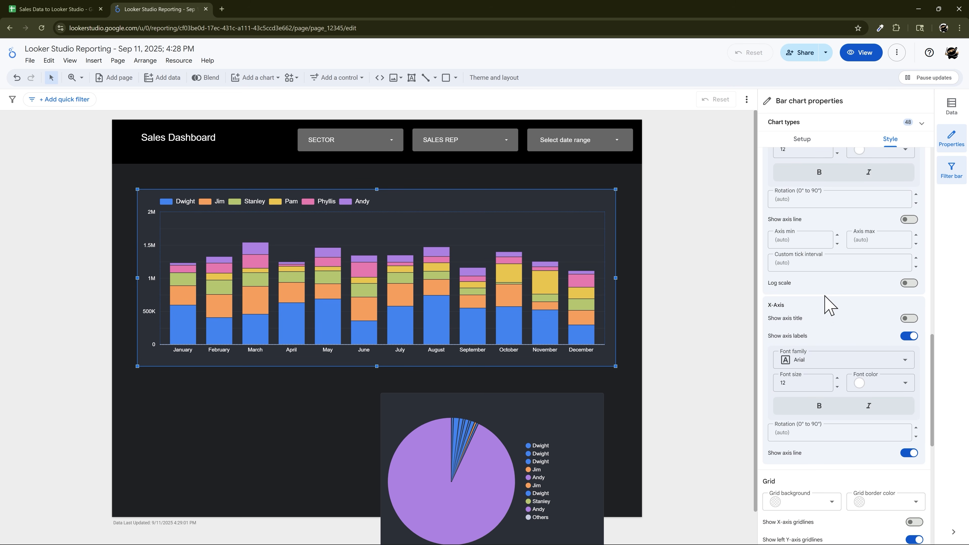
pyautogui.scroll(-3, 823, 306)
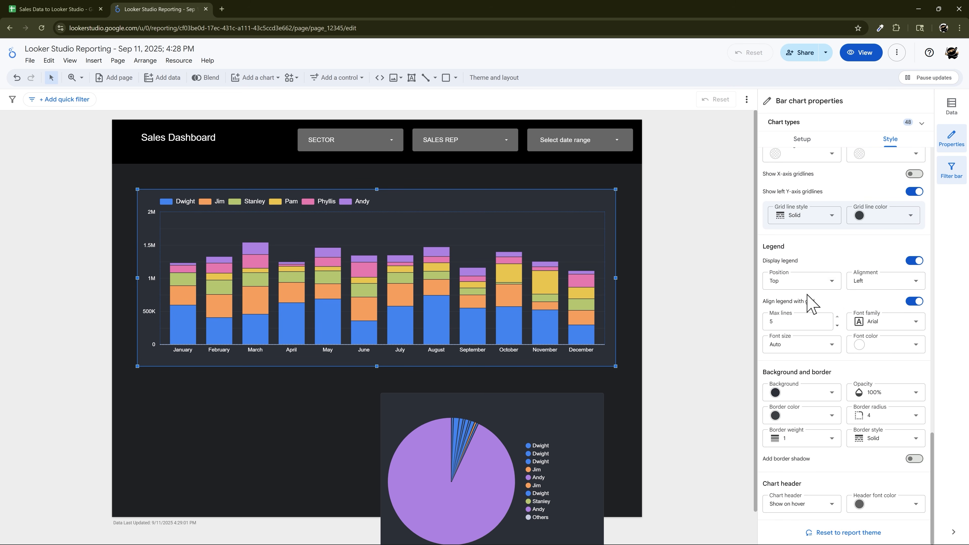
pyautogui.click(787, 283)
pyautogui.click(792, 327)
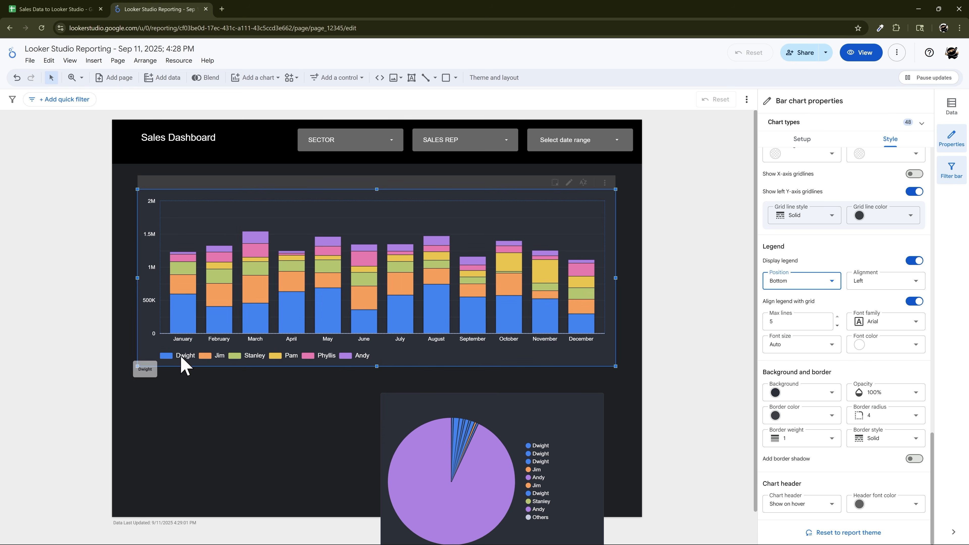
pyautogui.click(878, 282)
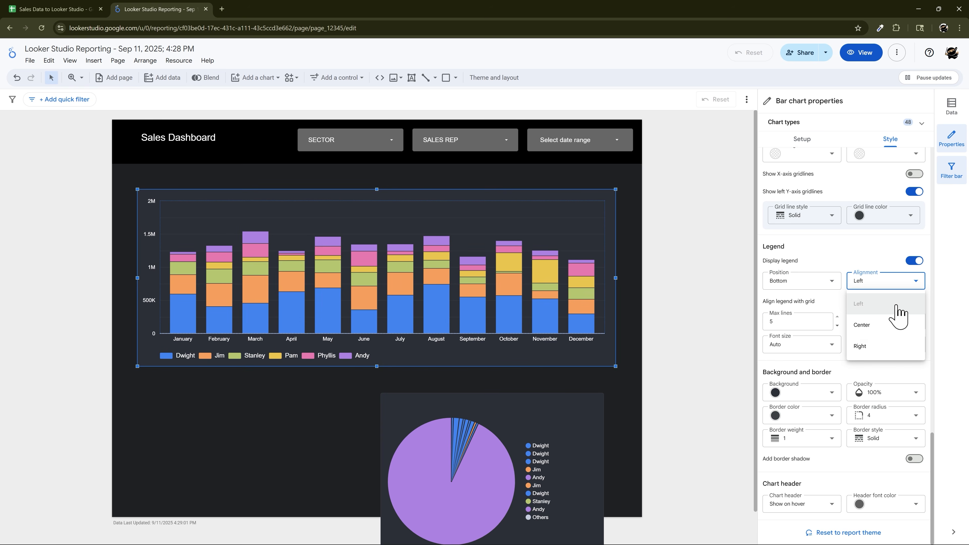
pyautogui.click(891, 325)
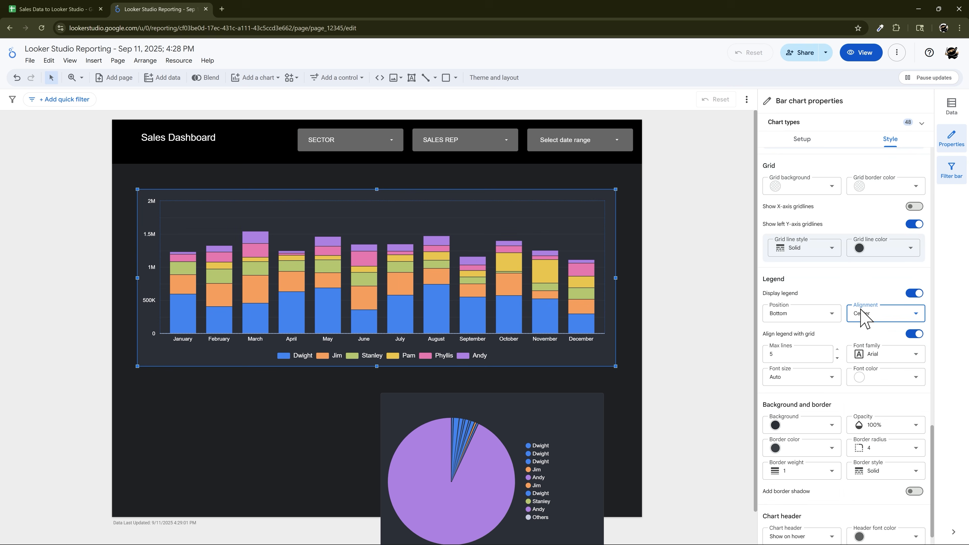
# Show a title on the column chart, name it SALES BY REP and make it bold.
pyautogui.scroll(10, 854, 320)
pyautogui.scroll(5, 838, 339)
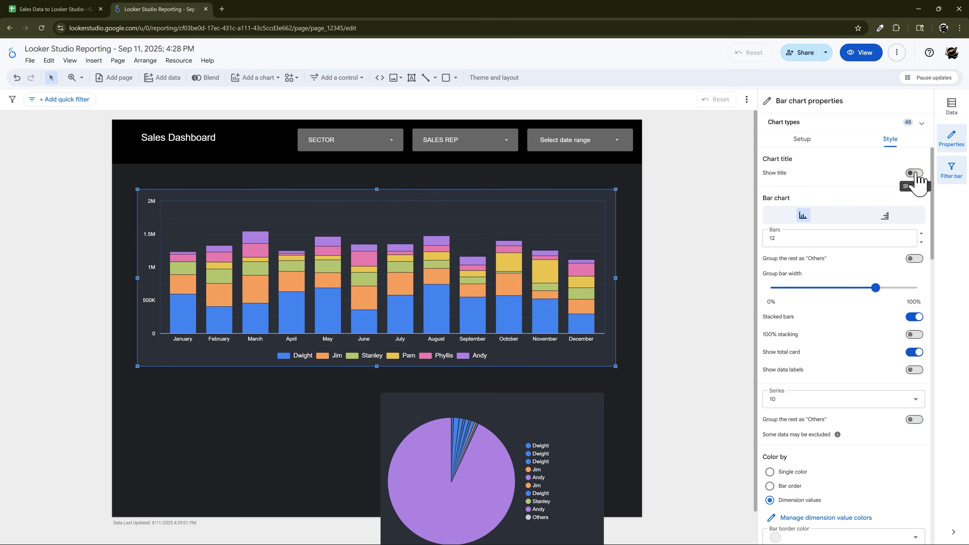
pyautogui.click(914, 173)
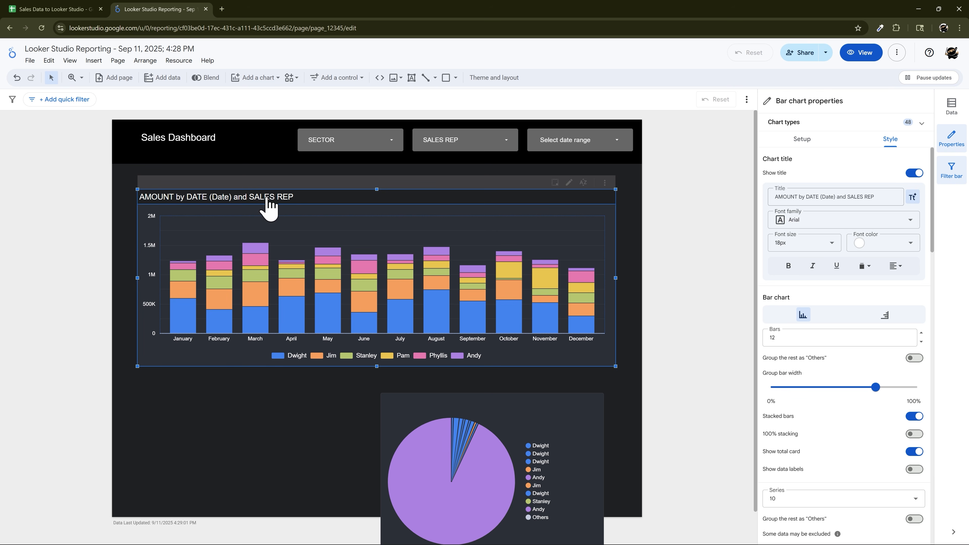
pyautogui.tripleClick(876, 198)
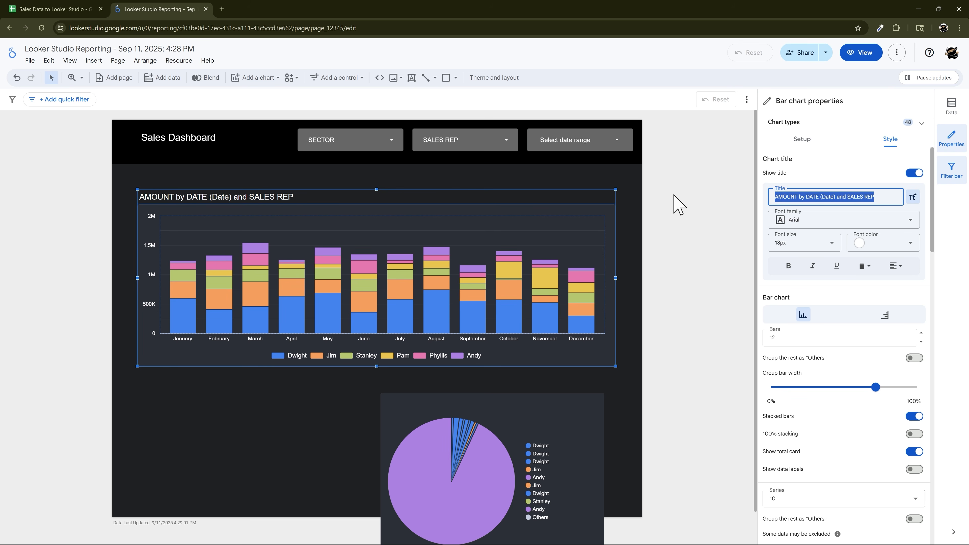
pyautogui.write('SALES')
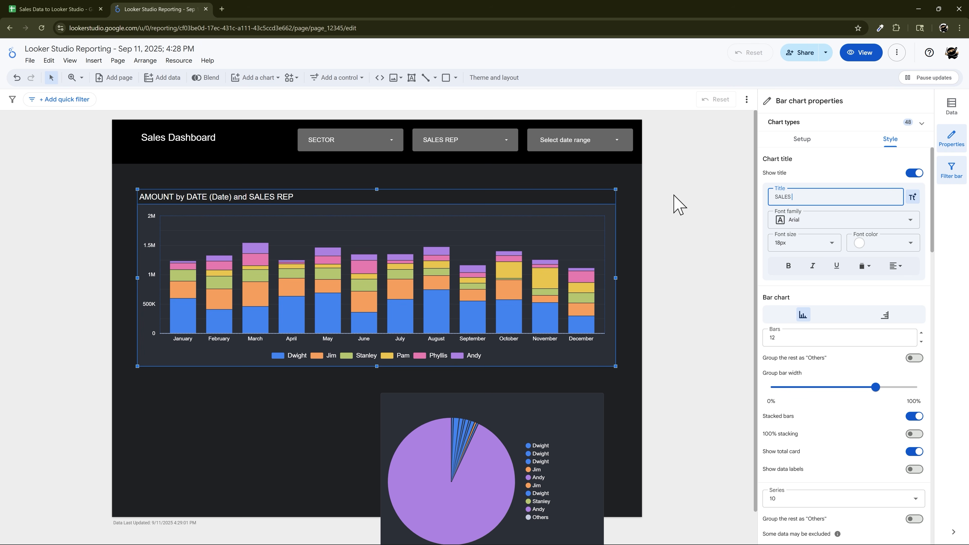
pyautogui.write(' BY REP')
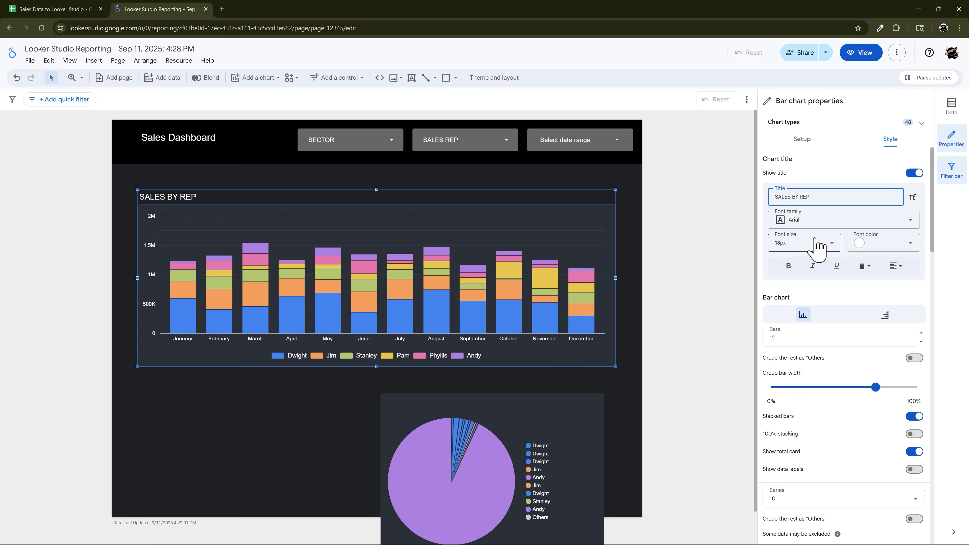
pyautogui.click(788, 266)
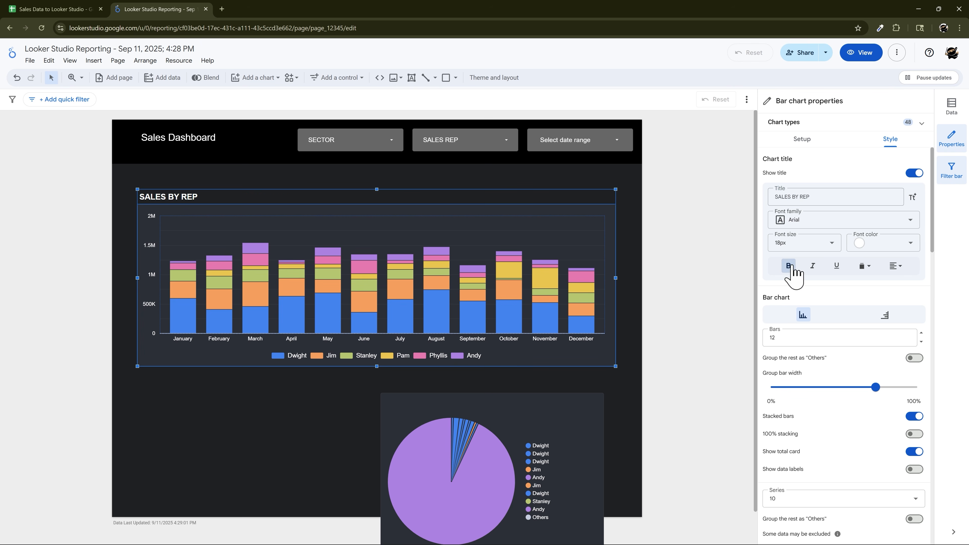
pyautogui.click(664, 241)
# Move the pie chart directly below the column chart, aligned with its left edge, and reduce its height to fit the page.
pyautogui.scroll(-1, 637, 254)
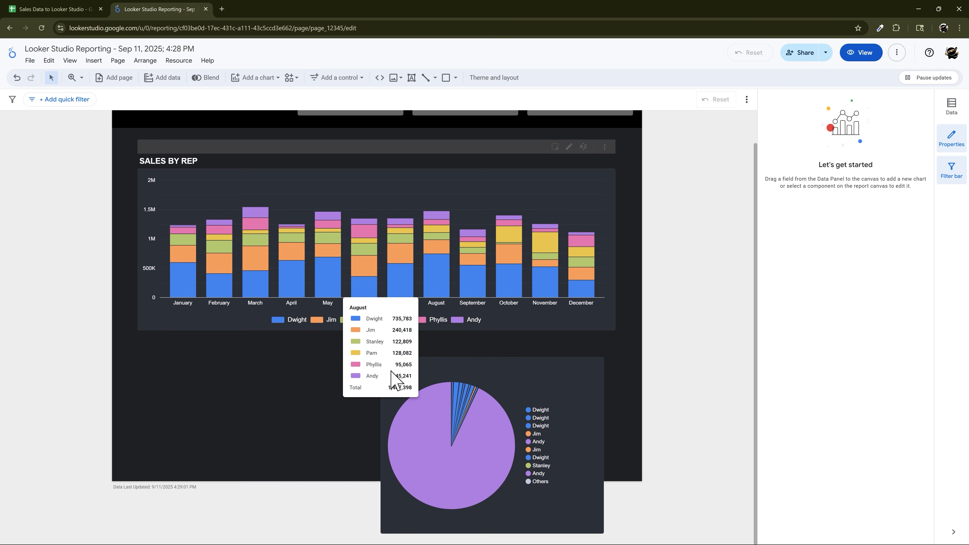
pyautogui.click(505, 367)
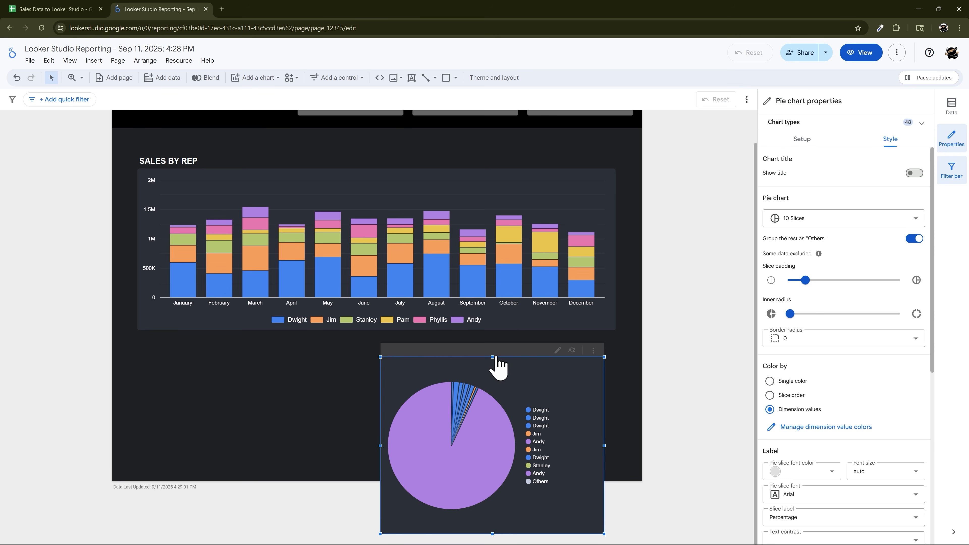
pyautogui.moveTo(494, 357); pyautogui.dragTo(269, 395)
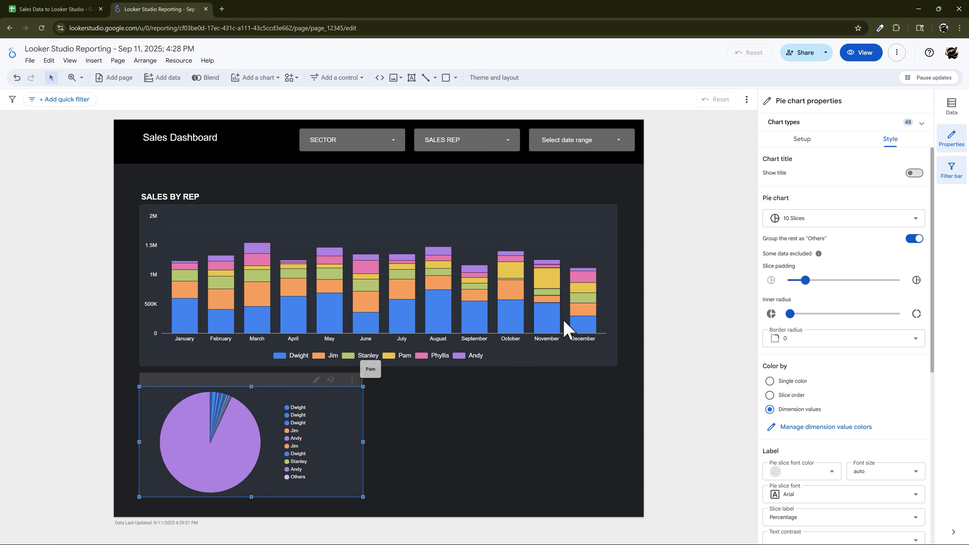
# Convert the pie chart to a donut chart and disable grouping the rest as "Others".
pyautogui.click(922, 122)
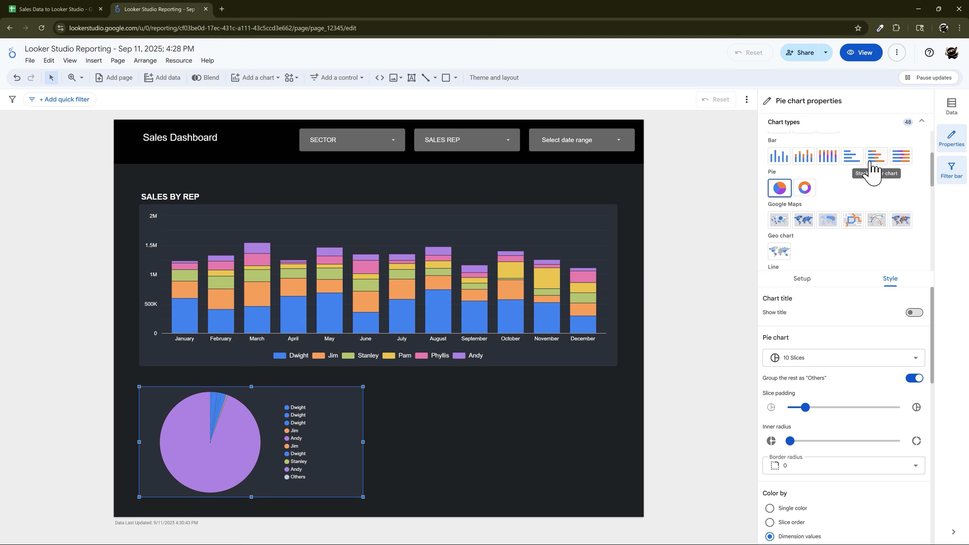
pyautogui.click(805, 190)
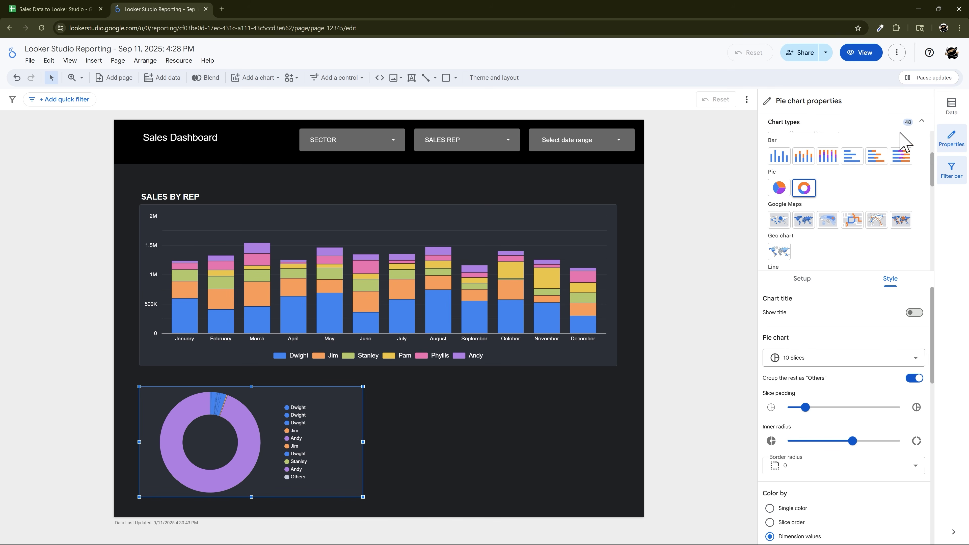
pyautogui.click(922, 122)
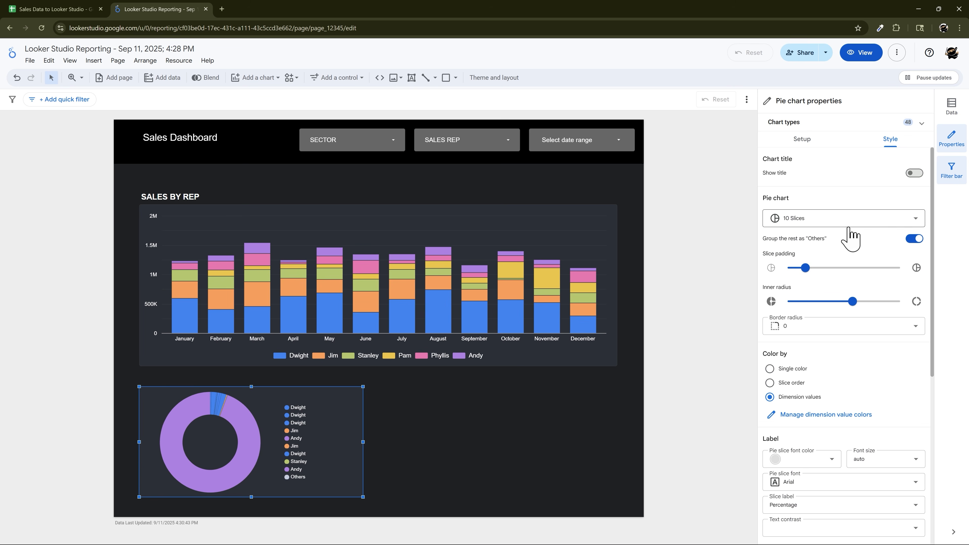
pyautogui.click(914, 239)
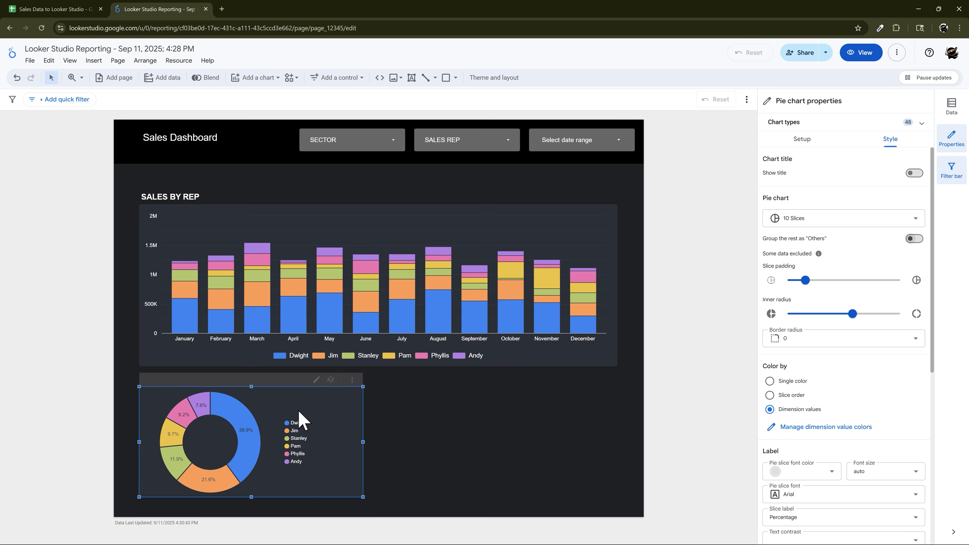
# Place the donut chart's legend at the bottom.
pyautogui.scroll(-8, 829, 321)
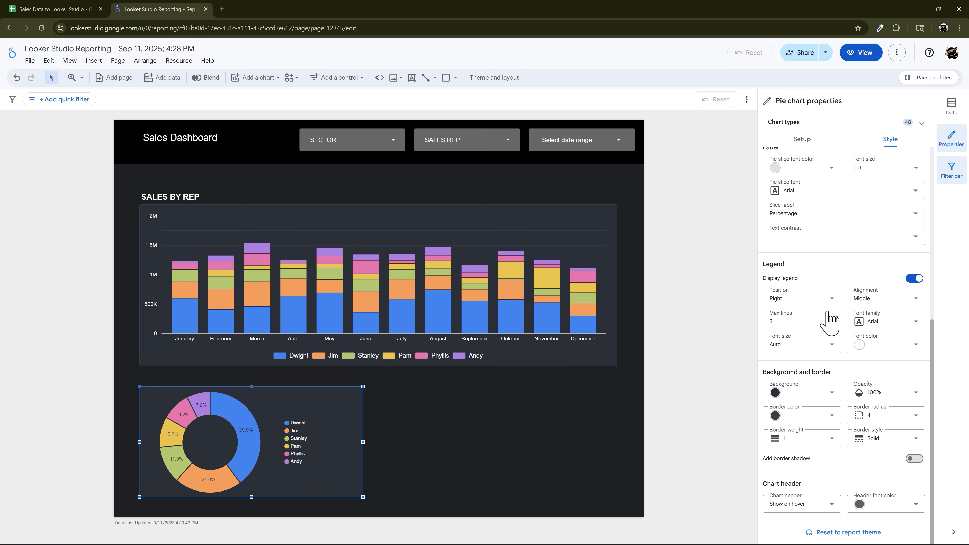
pyautogui.click(803, 300)
pyautogui.click(785, 342)
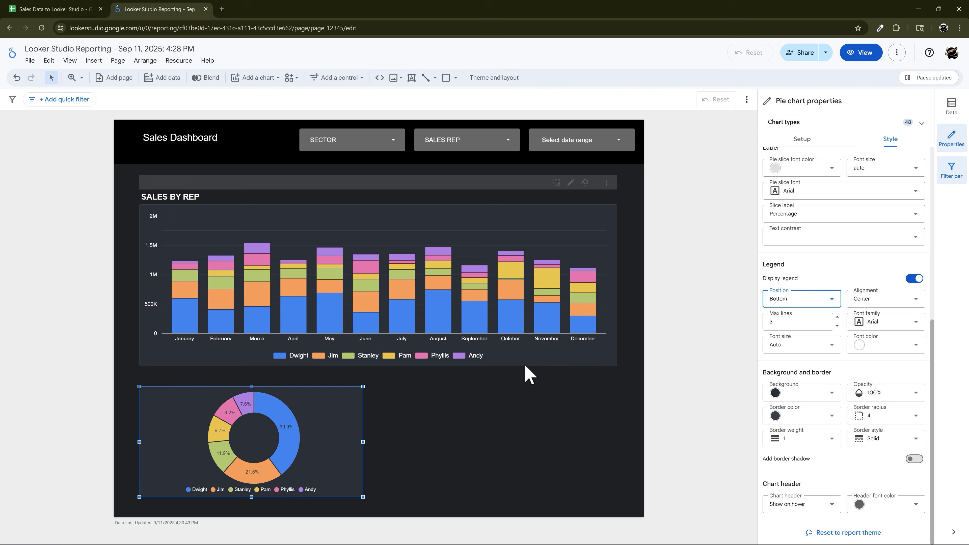
# Show a title on the donut chart and name it TOTAL SALES BY REP.
pyautogui.scroll(5, 815, 298)
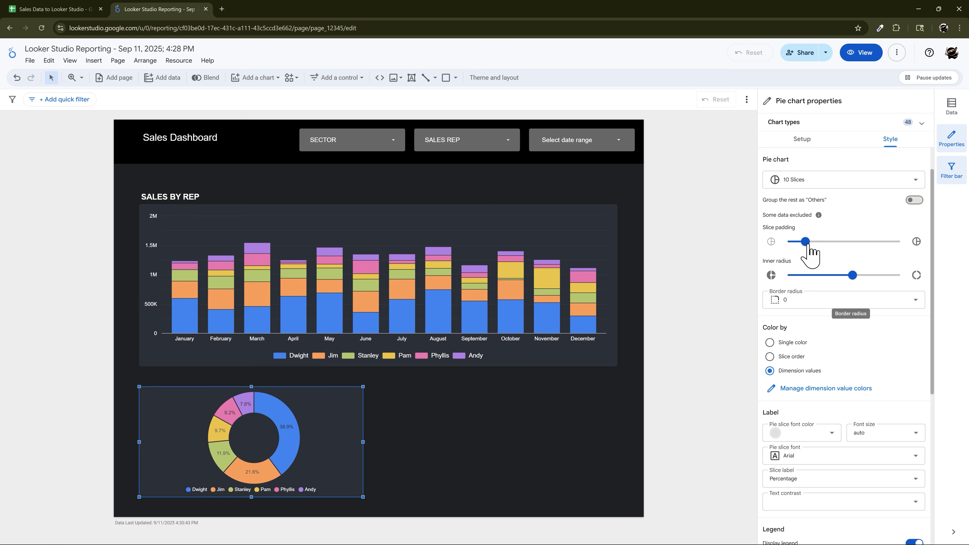
pyautogui.scroll(1, 820, 246)
pyautogui.click(913, 172)
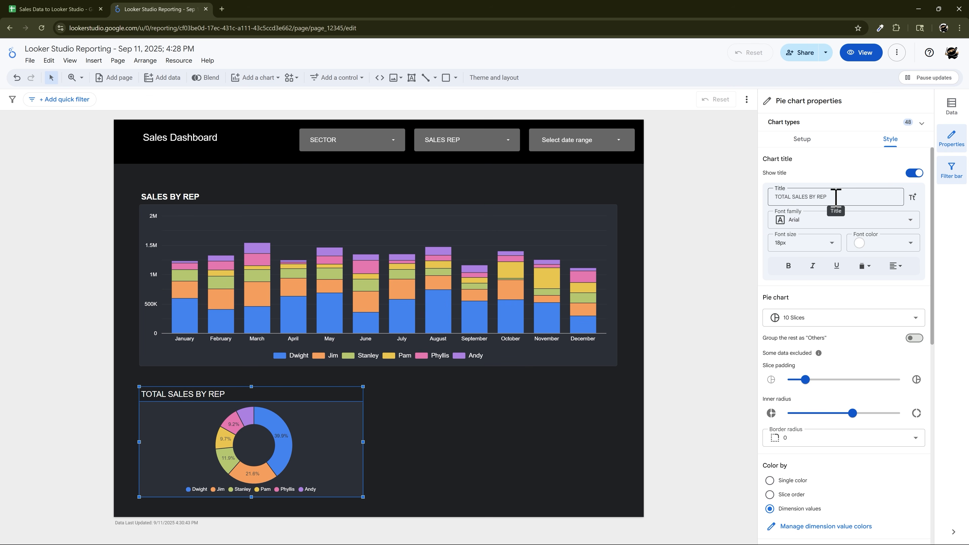
# Shift both charts up so the donut chart adjoins the SALES BY REP chart, and extend the donut chart's height to the page's lower edge.
pyautogui.moveTo(320, 435); pyautogui.dragTo(320, 415)
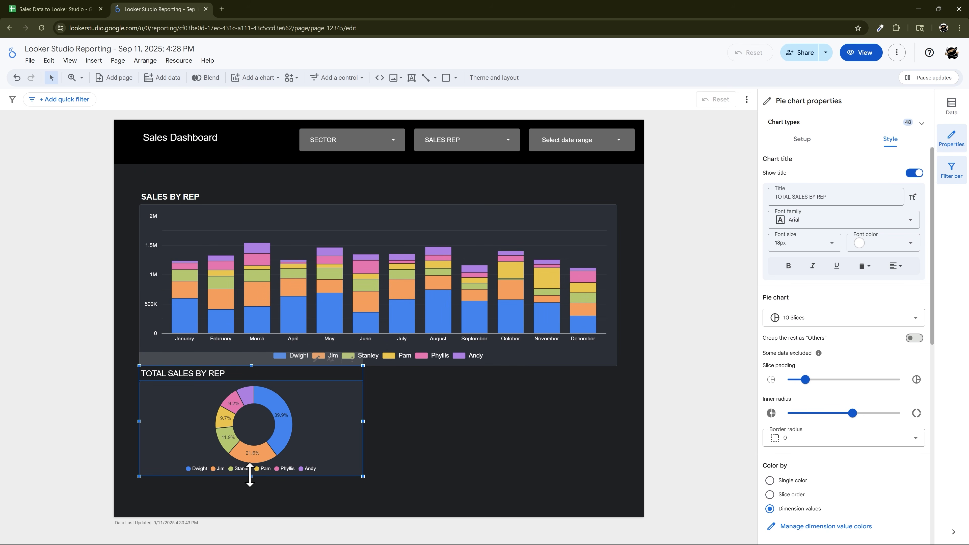
pyautogui.moveTo(251, 476); pyautogui.dragTo(243, 523)
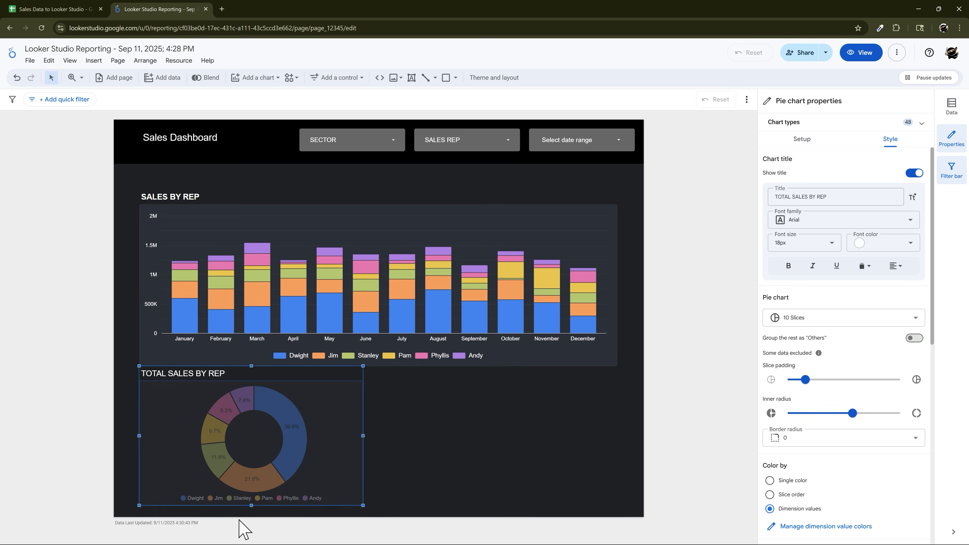
pyautogui.click(450, 377)
pyautogui.click(318, 437)
pyautogui.moveTo(301, 216); pyautogui.dragTo(301, 204)
pyautogui.moveTo(319, 413); pyautogui.dragTo(319, 402)
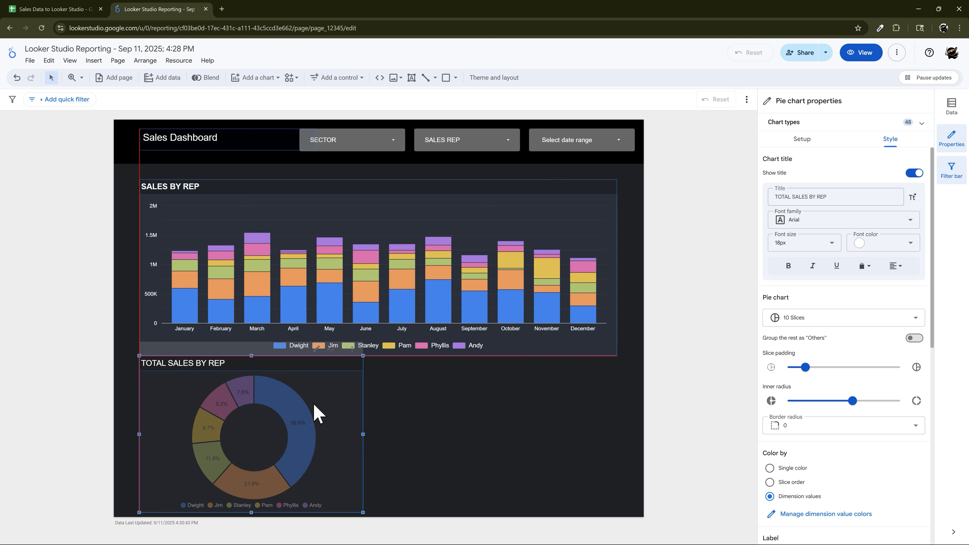
pyautogui.click(419, 467)
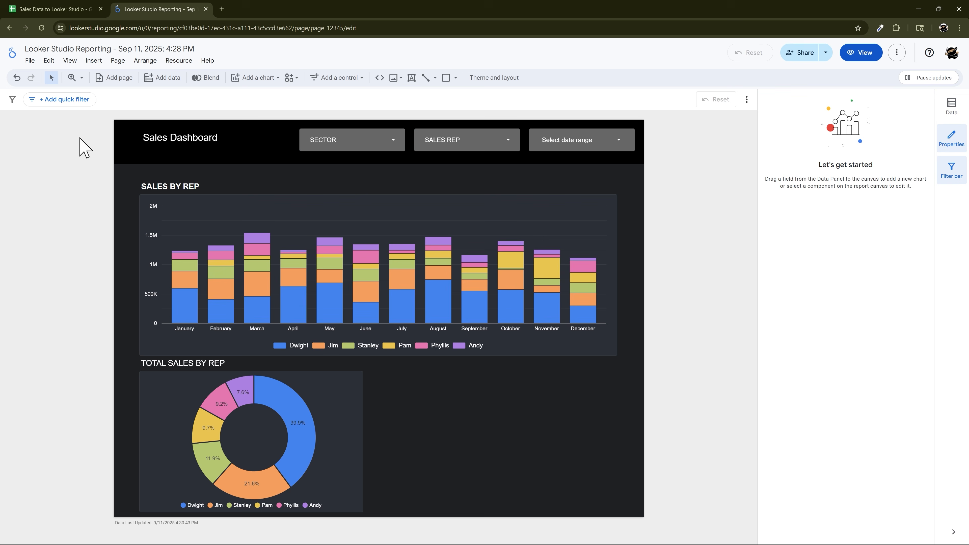
# Add a second page to the report and rename the first page Sales Rep.
pyautogui.click(112, 85)
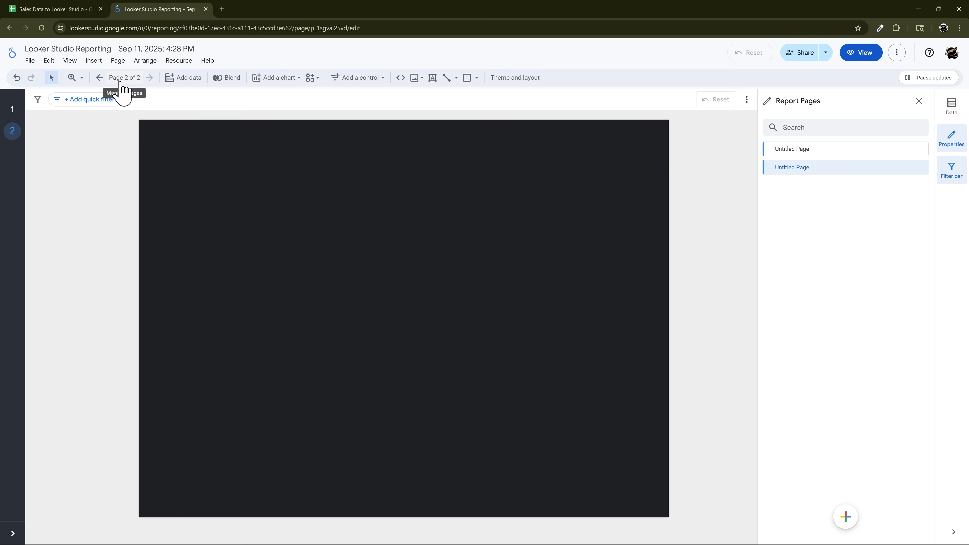
pyautogui.click(12, 110)
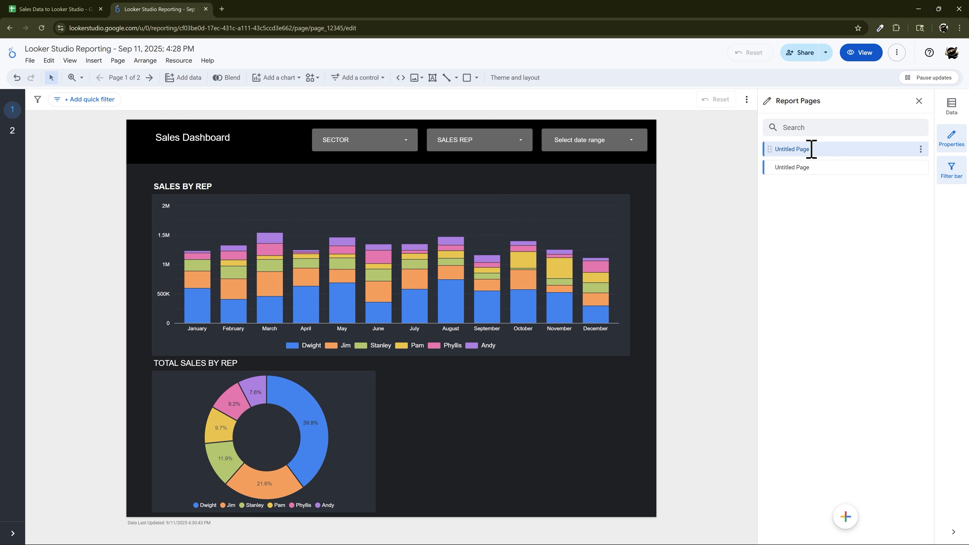
pyautogui.click(921, 149)
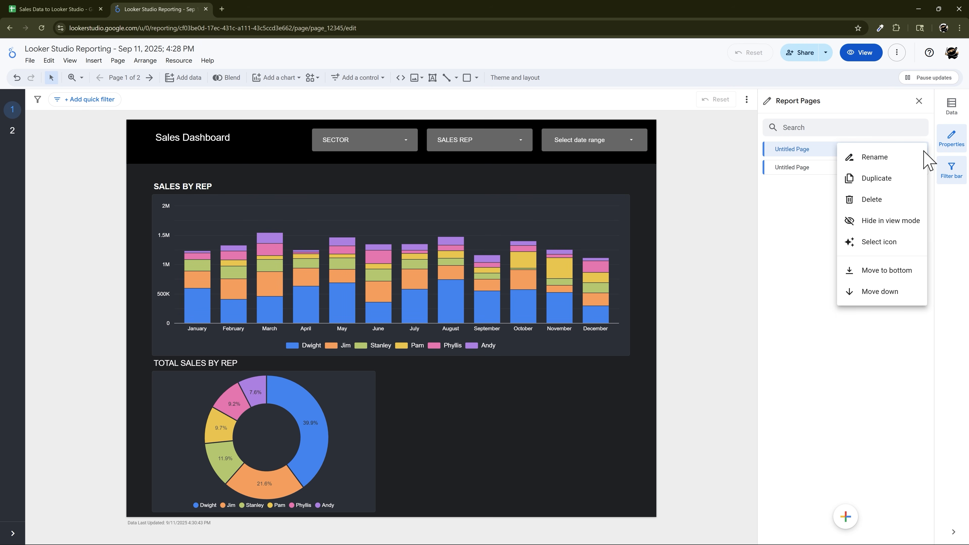
pyautogui.click(889, 159)
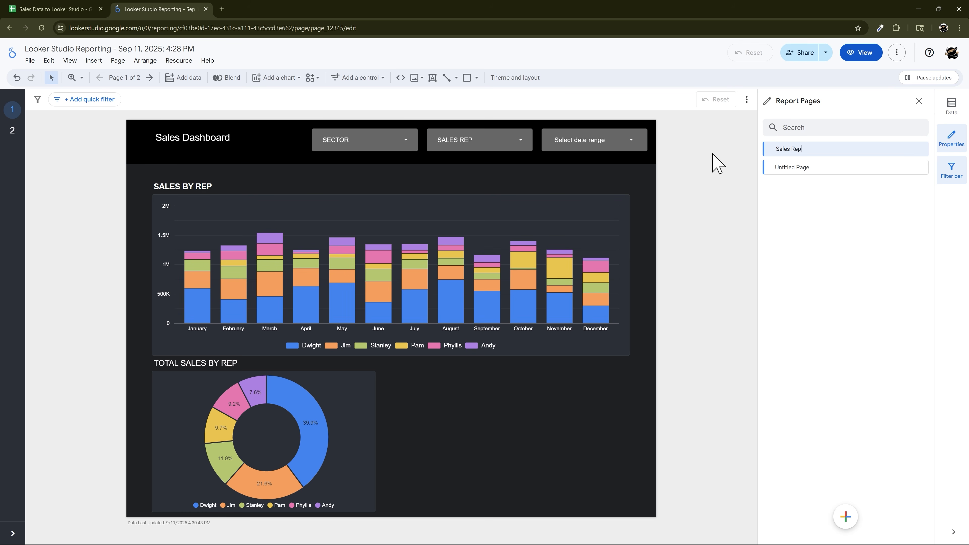
# Delete the blank untitled page from the report.
pyautogui.click(790, 168)
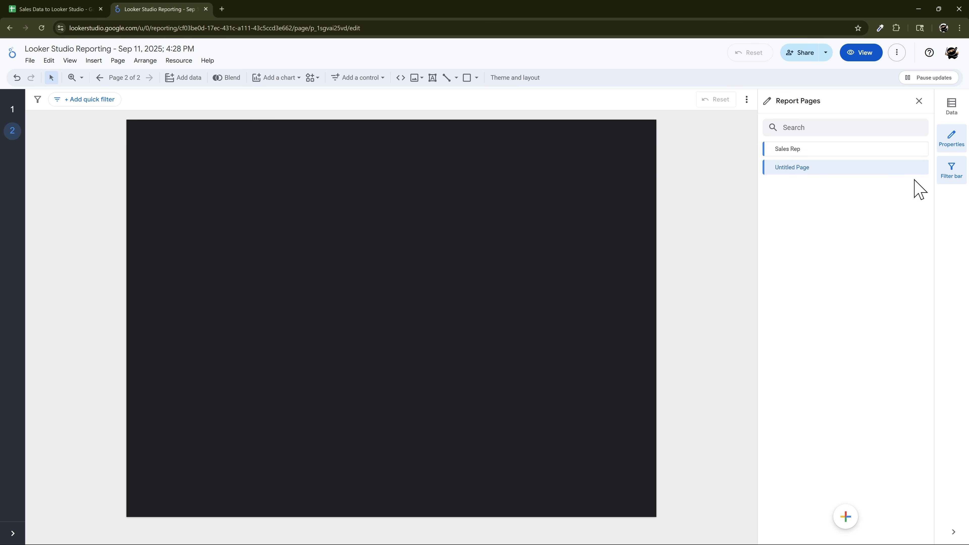
pyautogui.click(921, 168)
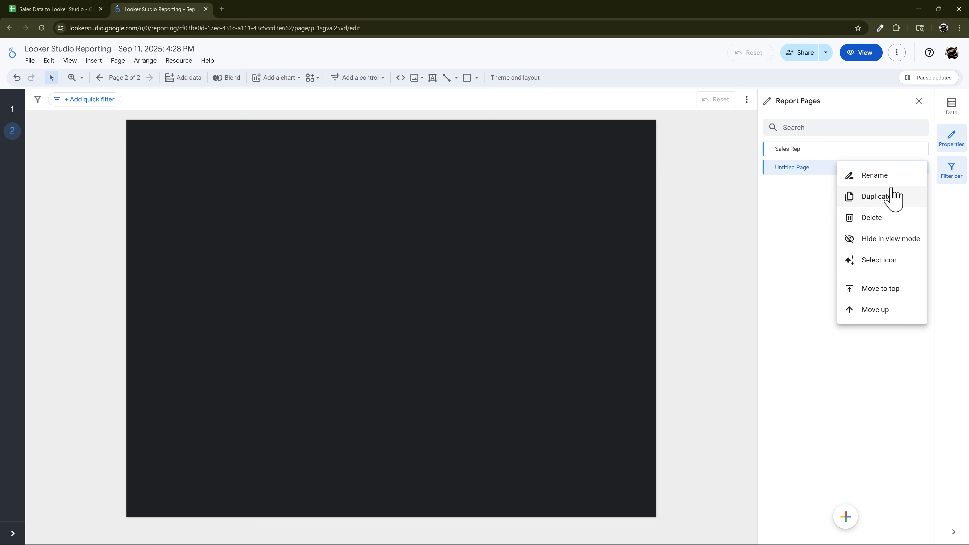
pyautogui.click(870, 219)
# Duplicate the Sales Rep page and rename the copy Sector.
pyautogui.click(921, 149)
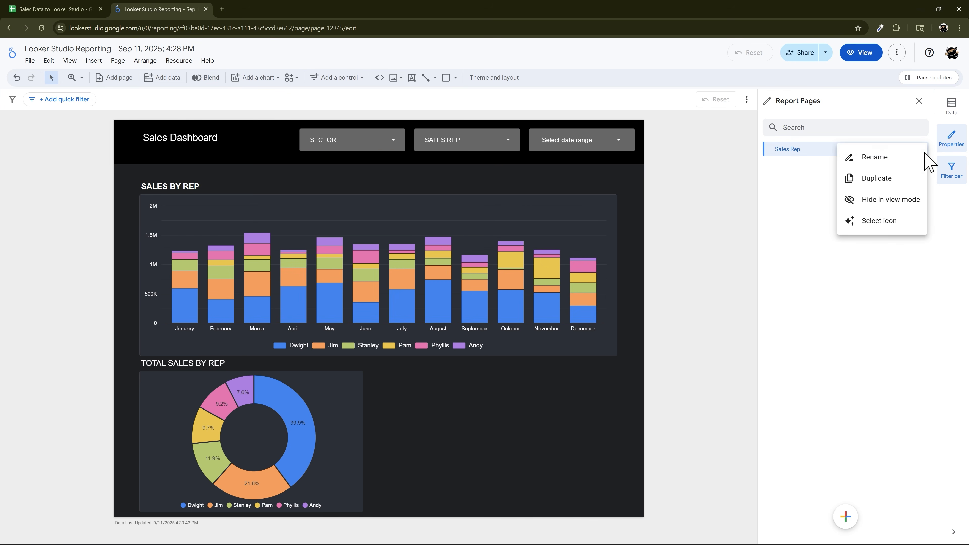
pyautogui.click(895, 183)
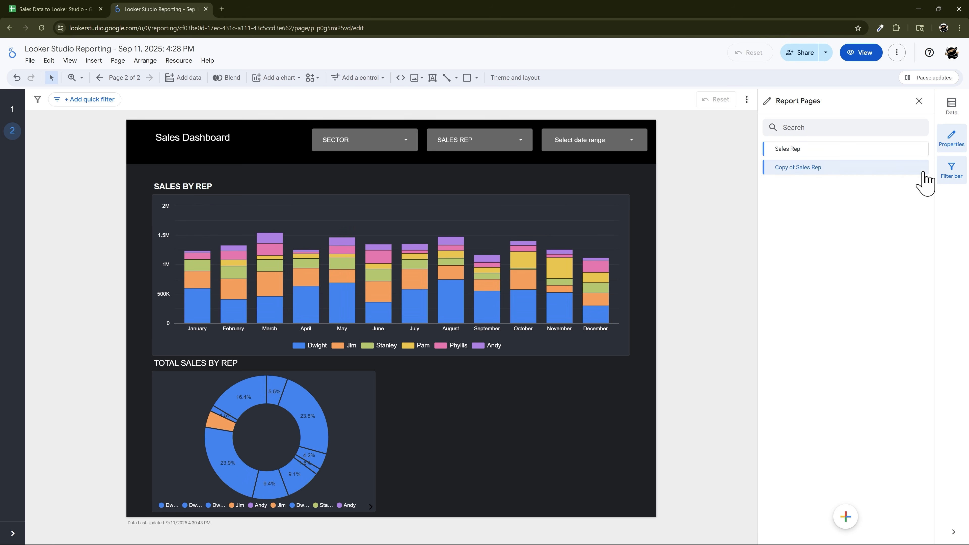
pyautogui.click(921, 170)
pyautogui.click(877, 175)
pyautogui.press('Home')
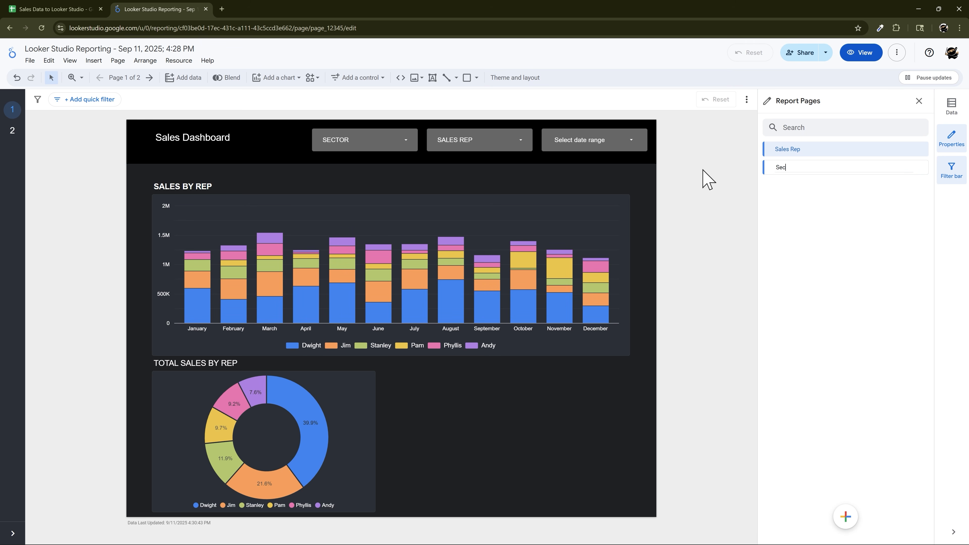
# Preview the report in view mode, switch between the Sales Rep and Sector pages, and return to editing the Sector page.
pyautogui.click(12, 132)
pyautogui.click(12, 109)
pyautogui.click(12, 131)
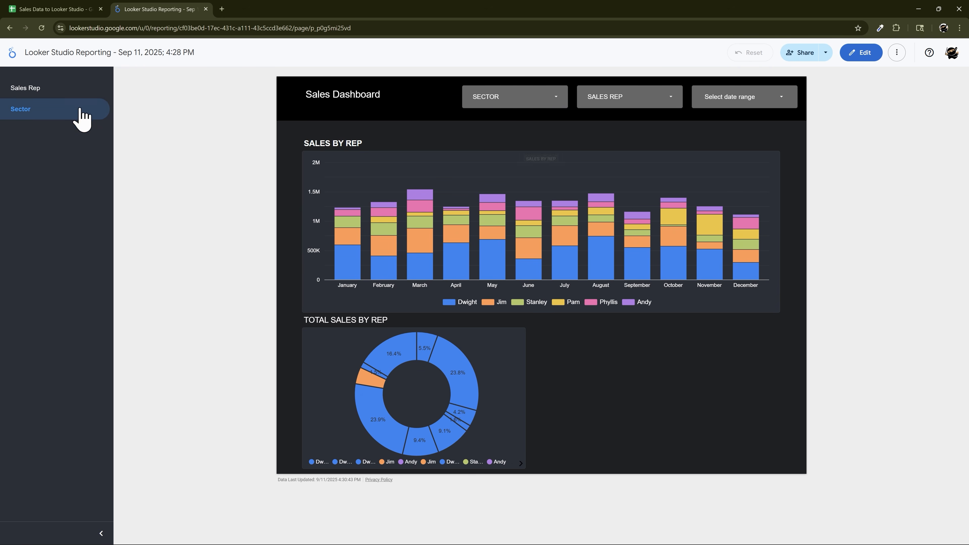
pyautogui.click(27, 89)
pyautogui.click(23, 111)
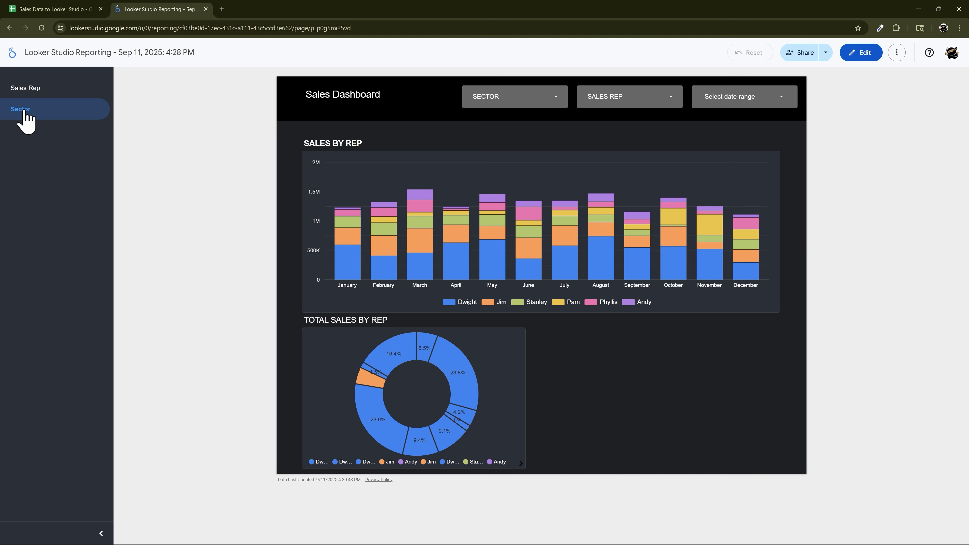
pyautogui.click(23, 89)
pyautogui.click(21, 110)
pyautogui.click(858, 54)
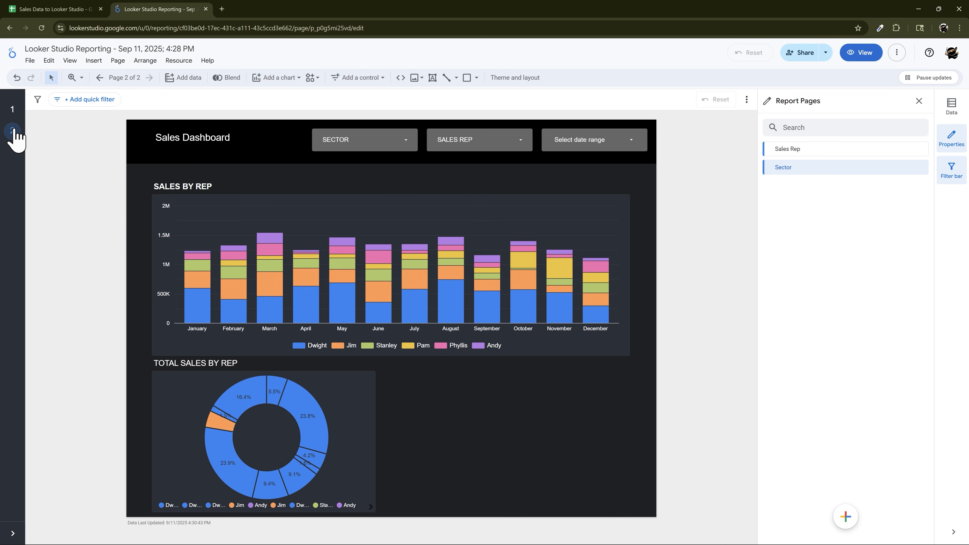
# Change the column chart's title on the Sector page to SALES BY SECTOR.
pyautogui.click(164, 186)
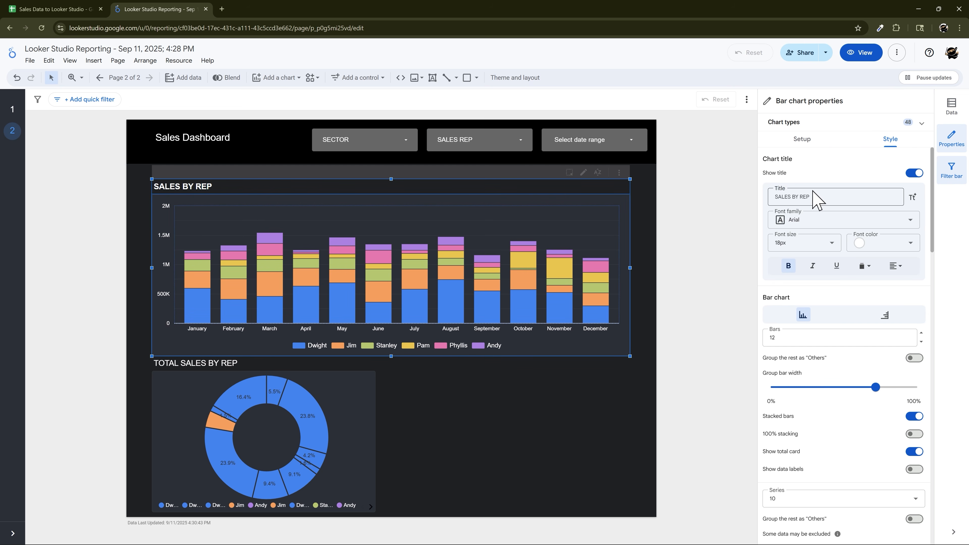
pyautogui.press('BackSpace')
pyautogui.press('BackSpace')
pyautogui.press('BackSpace')
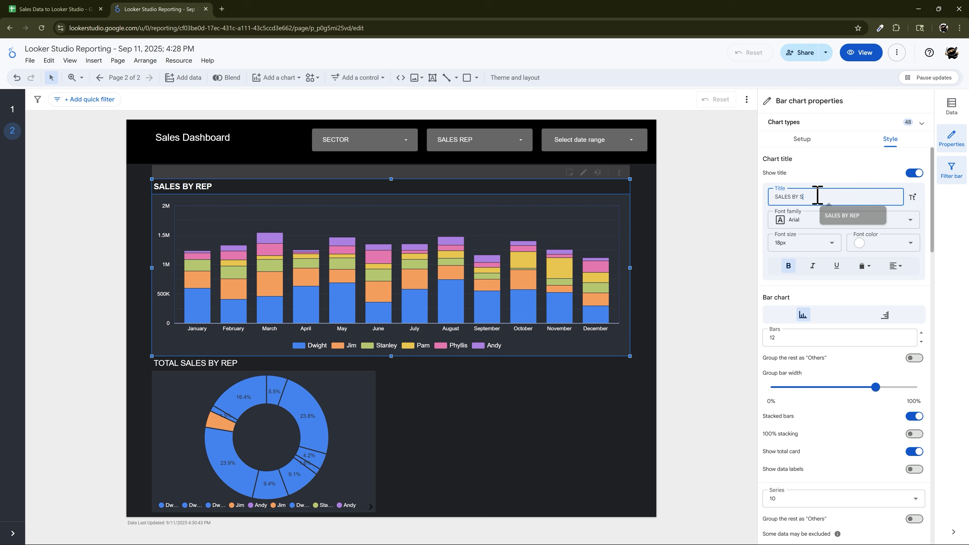
pyautogui.write('SECTOR')
# Set the breakdown dimension of the SALES BY SECTOR chart to SECTOR.
pyautogui.click(803, 140)
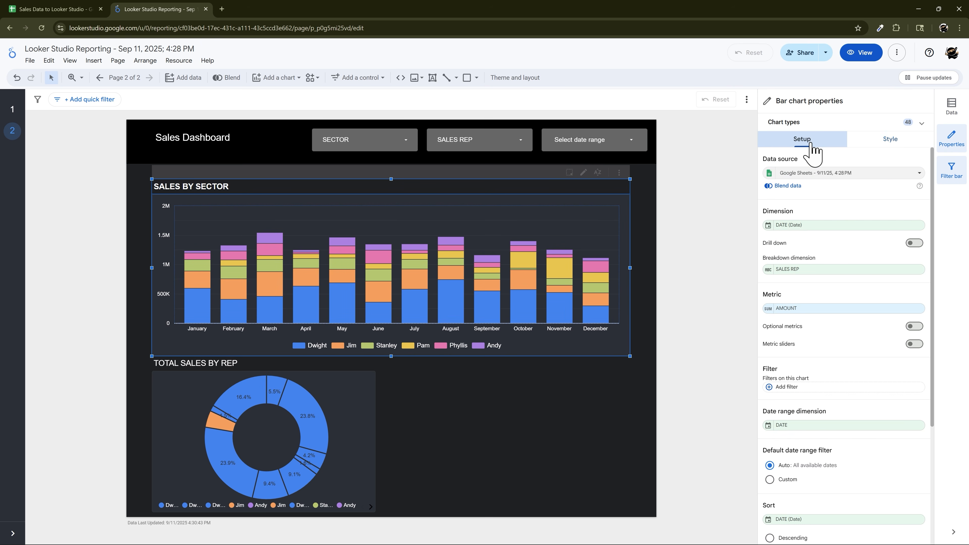
pyautogui.click(792, 270)
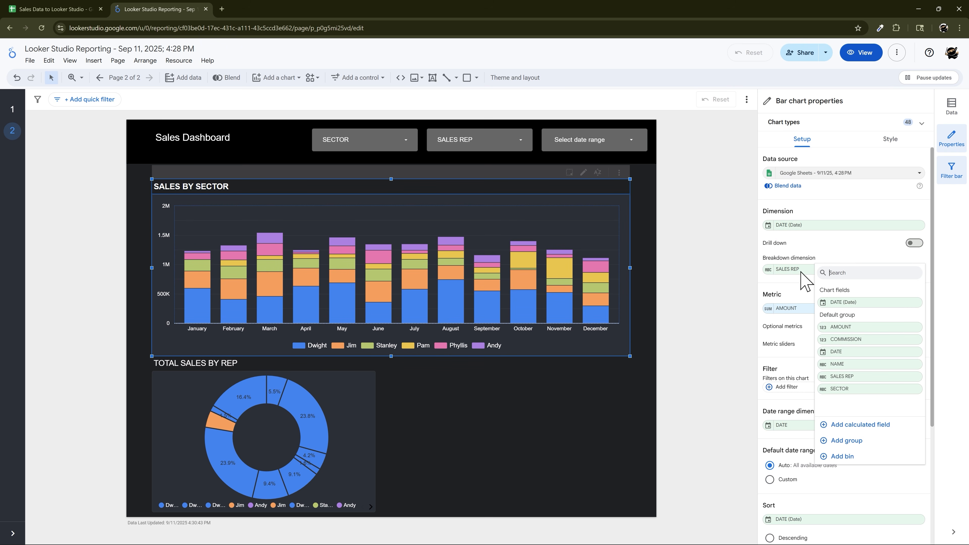
pyautogui.click(843, 389)
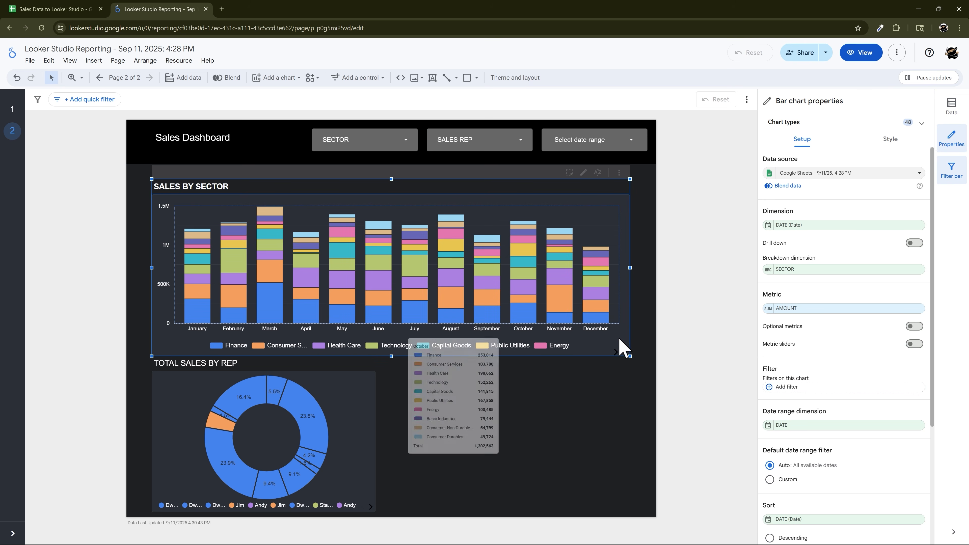
# Enable grouping the remaining series as "Others" in the SALES BY SECTOR chart and check the end of its legend.
pyautogui.click(890, 140)
pyautogui.scroll(-3, 863, 317)
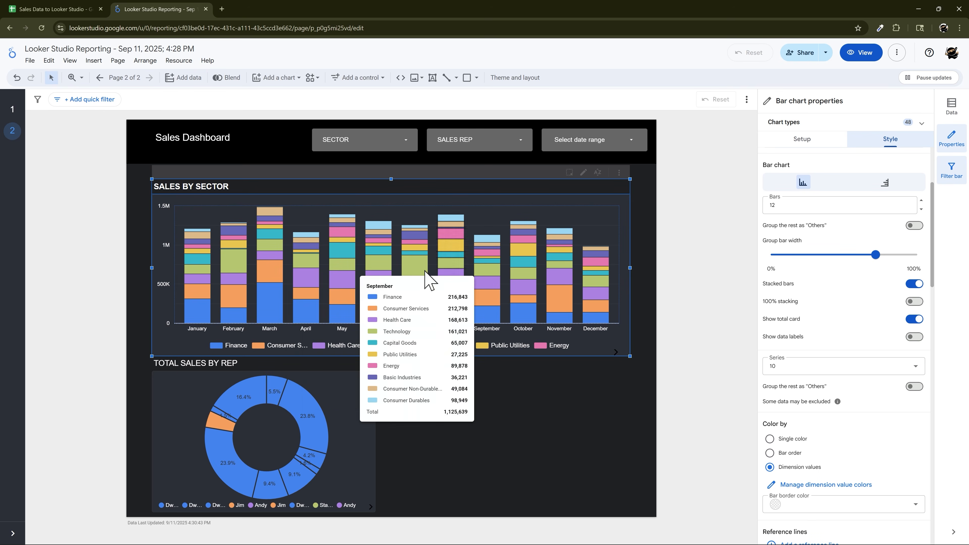
pyautogui.click(914, 387)
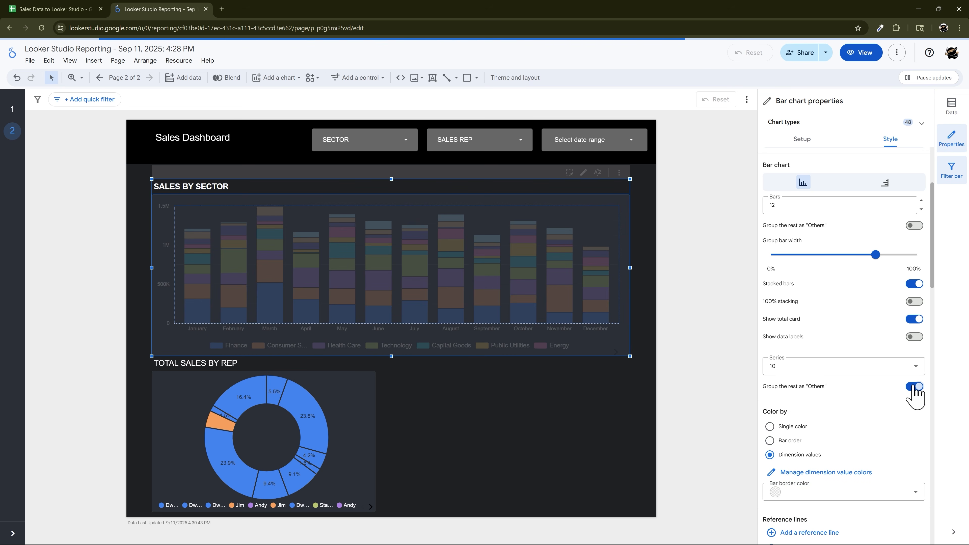
pyautogui.click(617, 352)
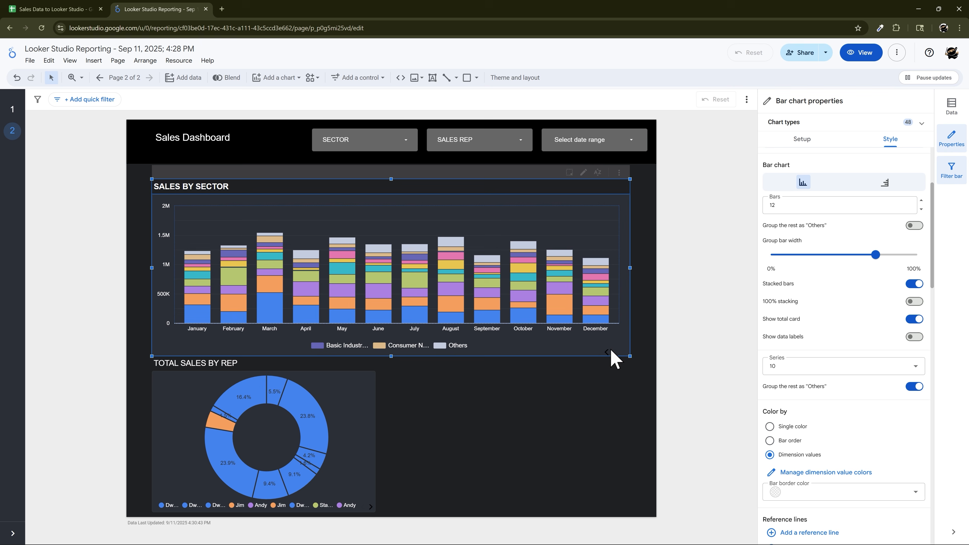
# Set the number of series in the SALES BY SECTOR chart to 12.
pyautogui.click(607, 352)
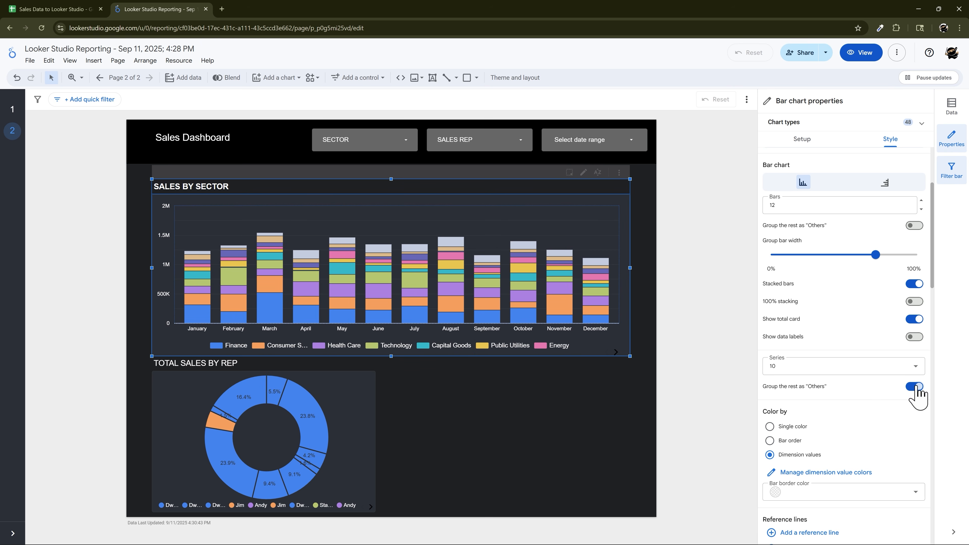
pyautogui.click(902, 370)
pyautogui.scroll(-3, 846, 404)
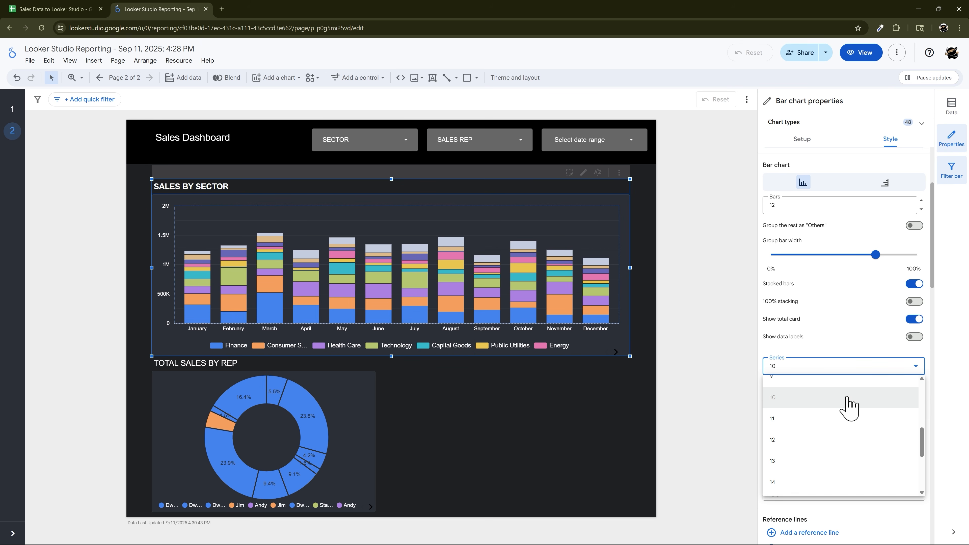
pyautogui.click(784, 452)
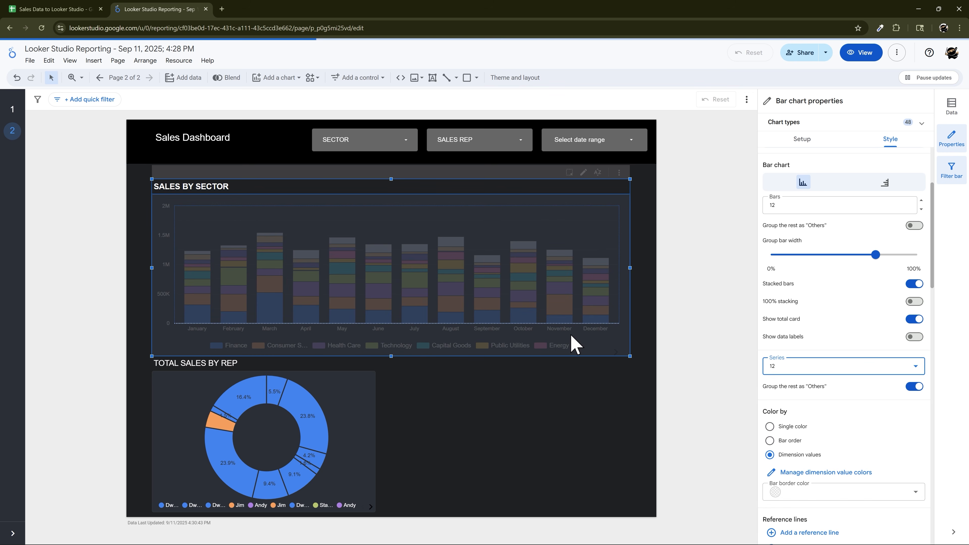
# Check the full list of sectors in the SECTOR filter, then close the list.
pyautogui.click(409, 149)
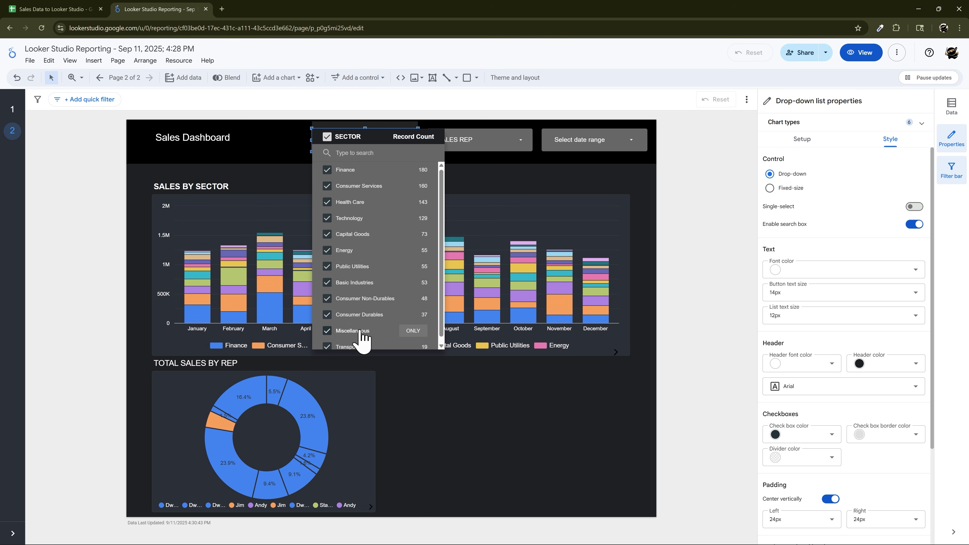
pyautogui.scroll(-1, 396, 290)
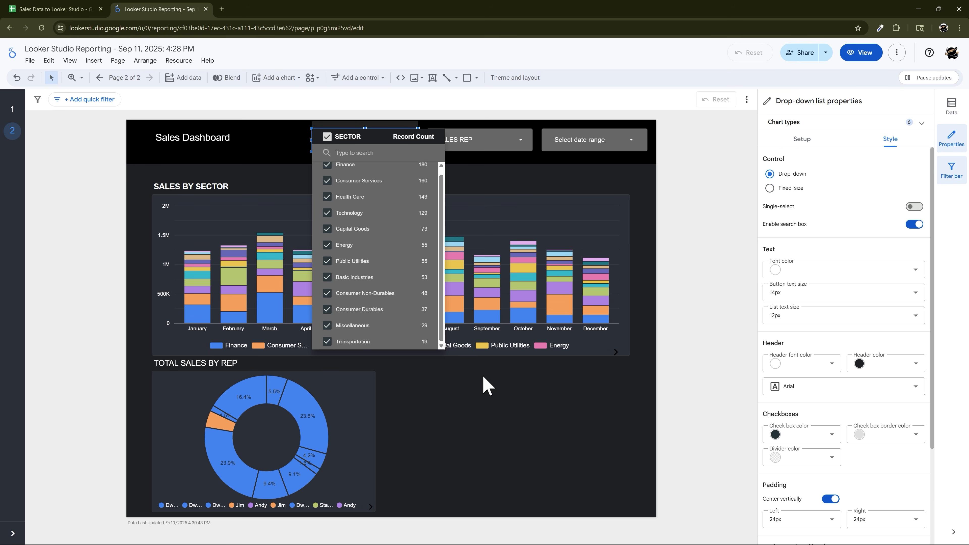
pyautogui.click(498, 303)
# Disable grouping the remaining series as "Others" in the SALES BY SECTOR chart.
pyautogui.click(525, 233)
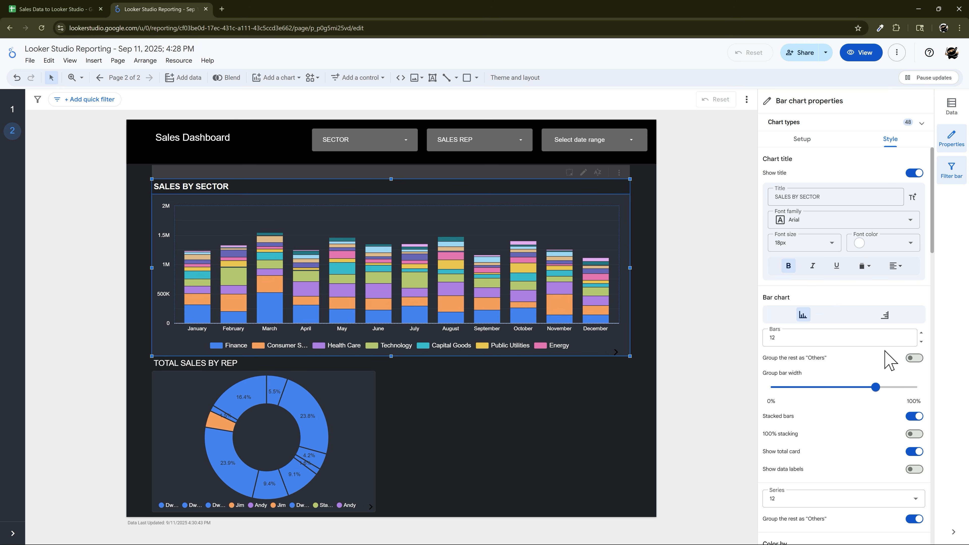
pyautogui.scroll(-3, 834, 372)
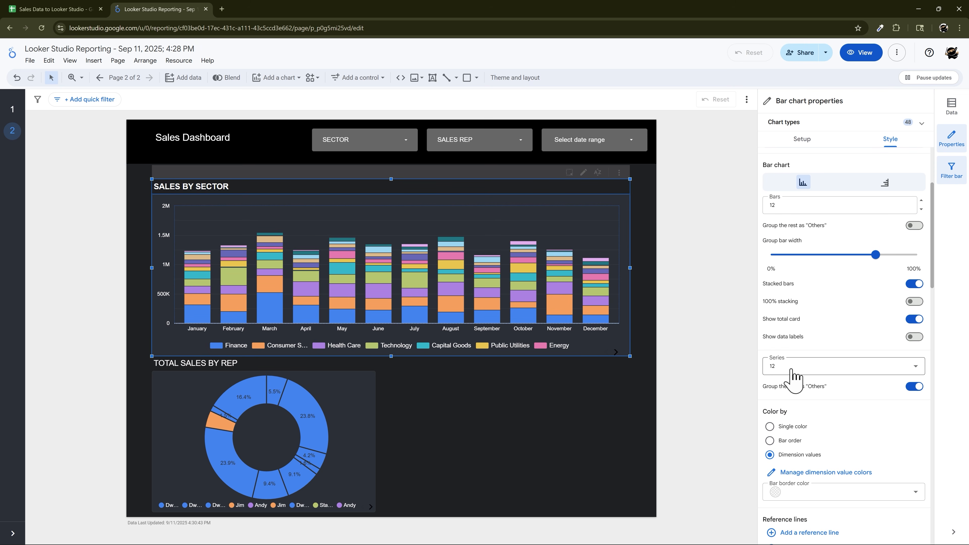
pyautogui.click(915, 387)
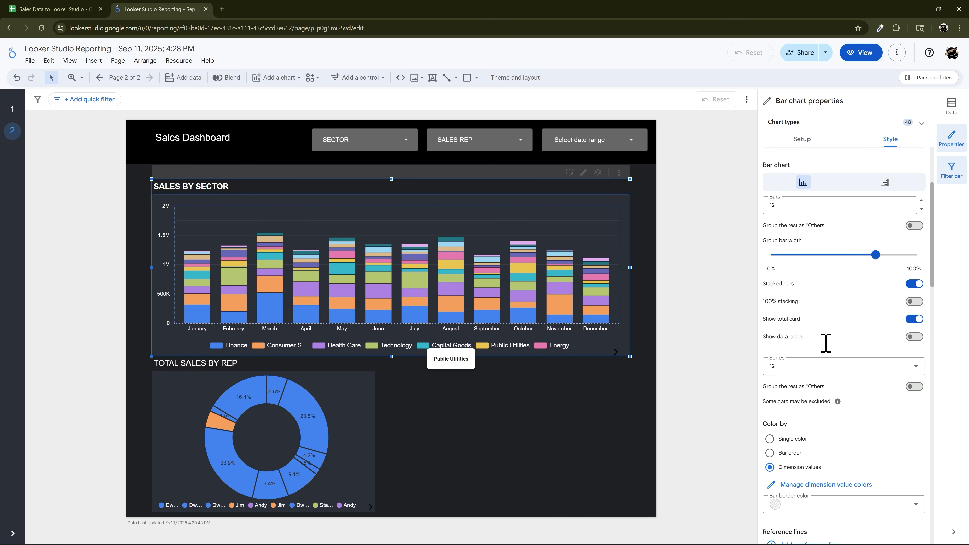
# Reduce the legend font size of the SALES BY SECTOR chart to 10px and deselect the chart.
pyautogui.scroll(-6, 825, 343)
pyautogui.scroll(-4, 847, 356)
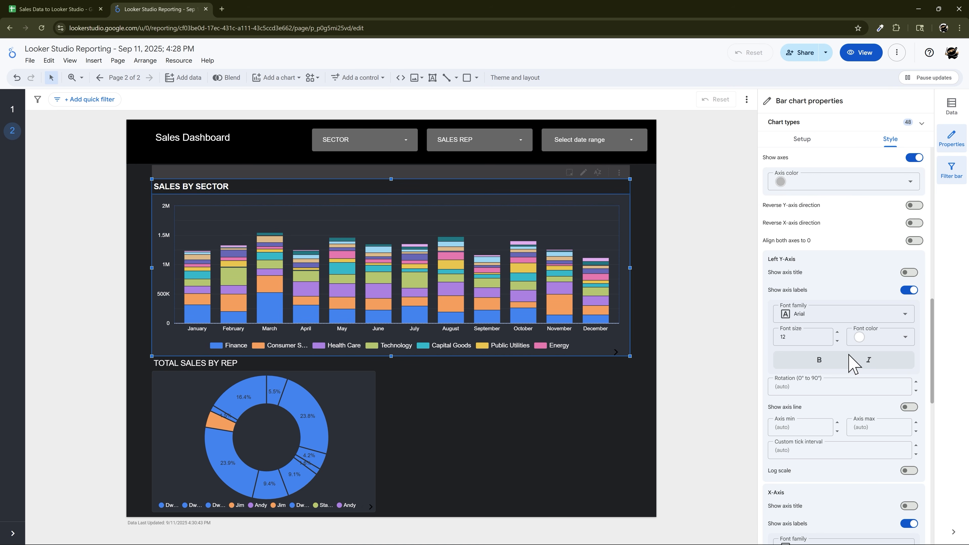
pyautogui.scroll(-12, 850, 363)
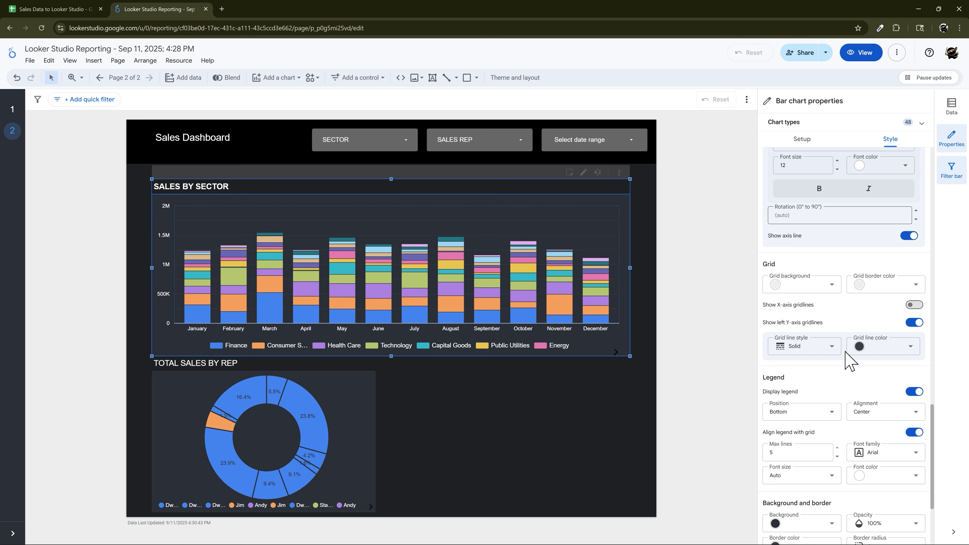
pyautogui.scroll(-1, 845, 360)
pyautogui.click(827, 345)
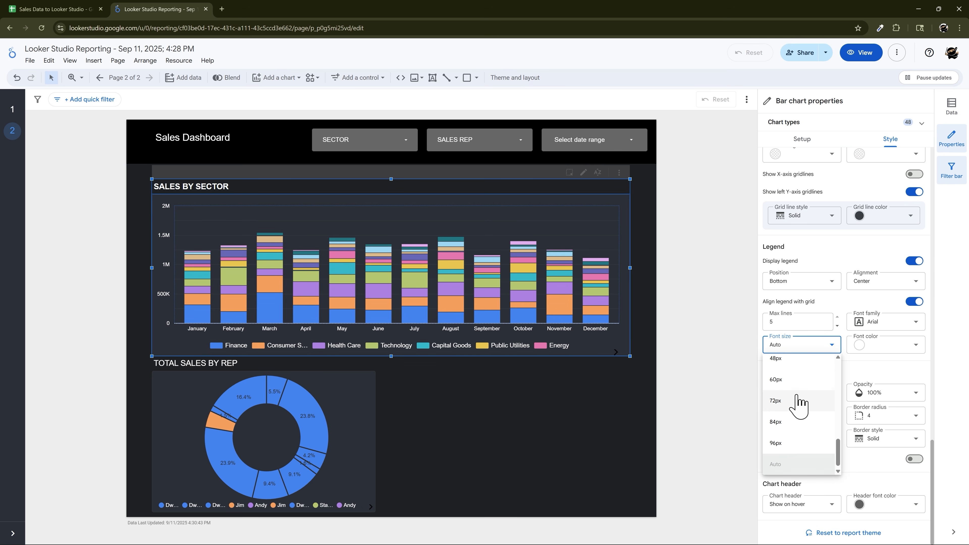
pyautogui.scroll(5, 801, 411)
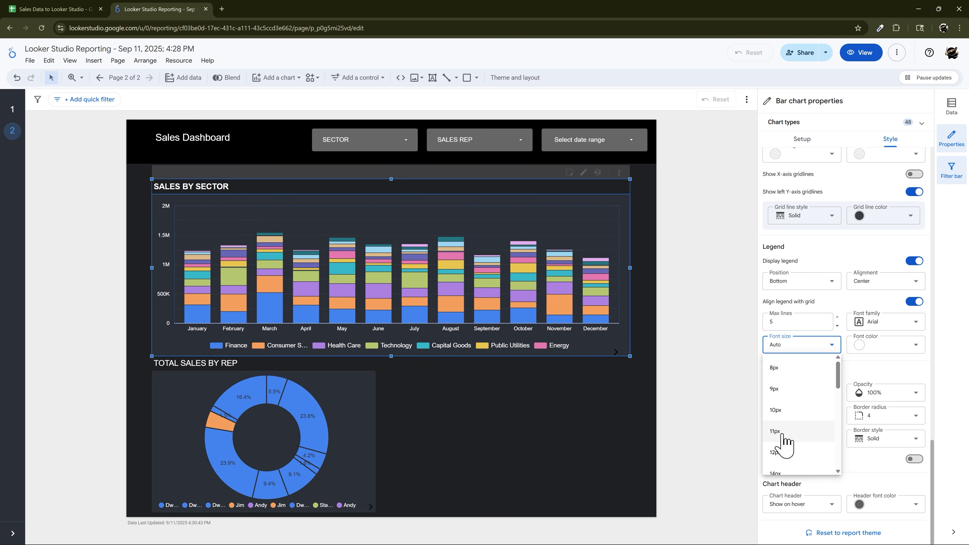
pyautogui.click(780, 454)
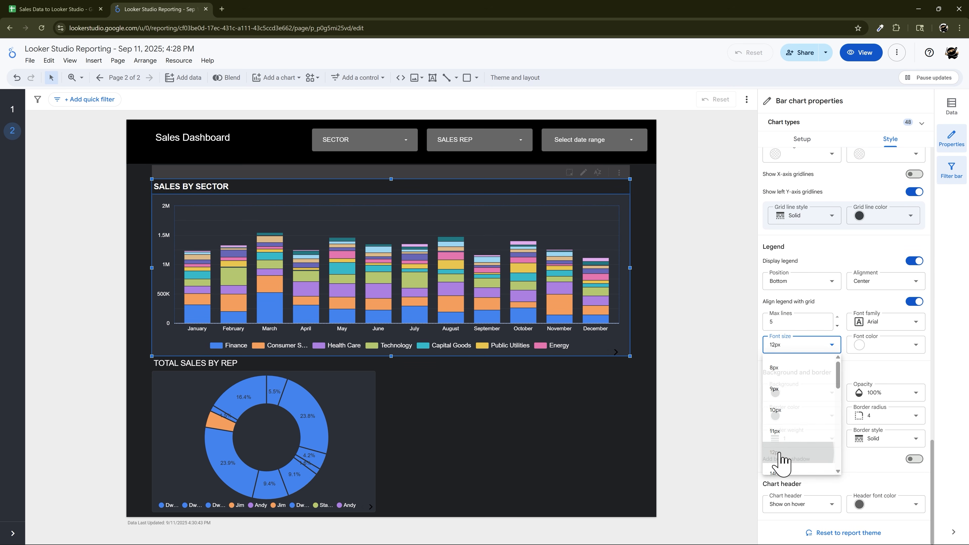
pyautogui.click(821, 347)
pyautogui.click(784, 408)
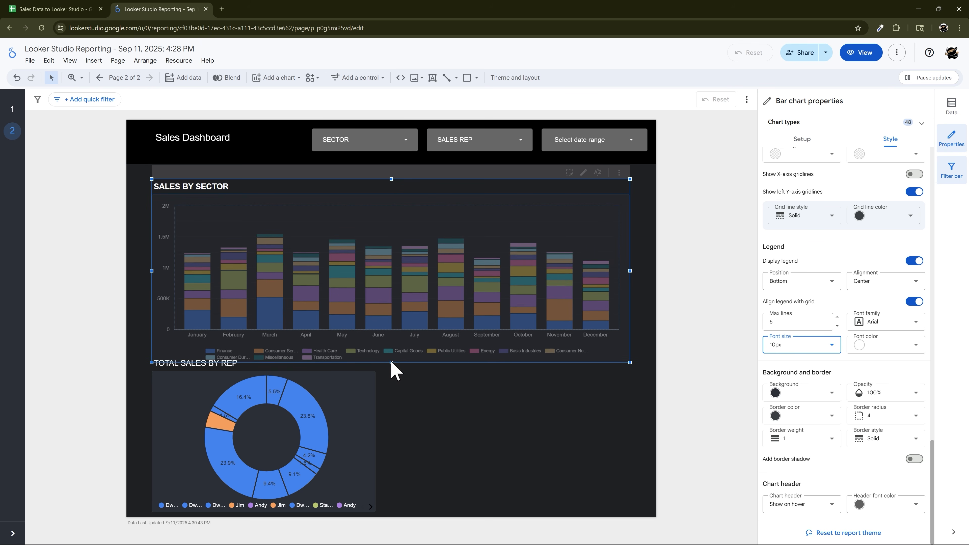
pyautogui.click(520, 377)
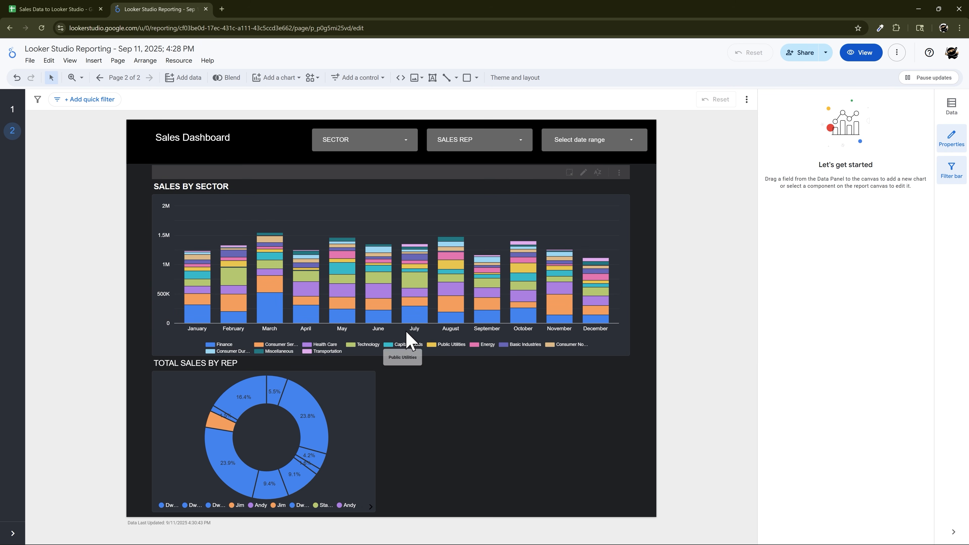
# Retitle the donut chart TOTAL SALES BY SECTOR and set its dimension to SECTOR.
pyautogui.click(334, 401)
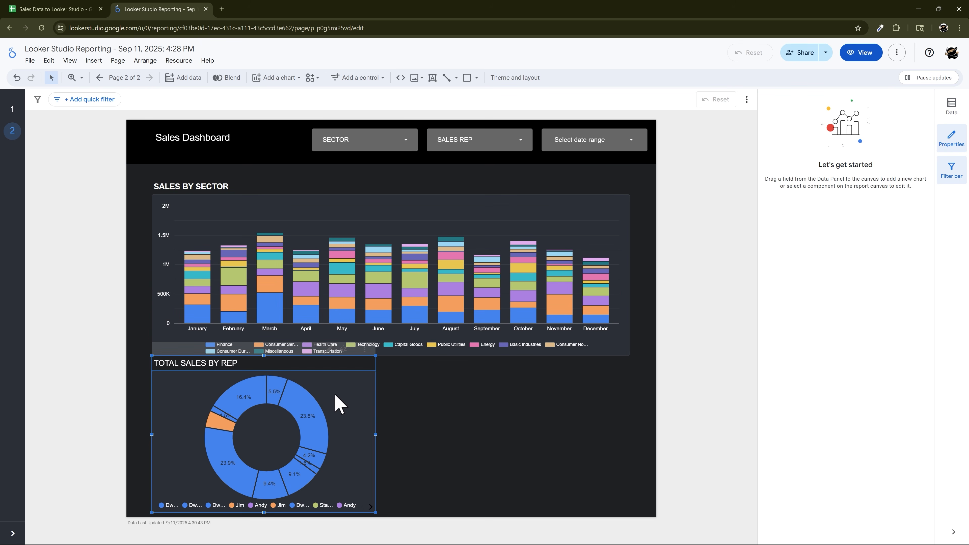
pyautogui.moveTo(817, 196); pyautogui.dragTo(852, 197)
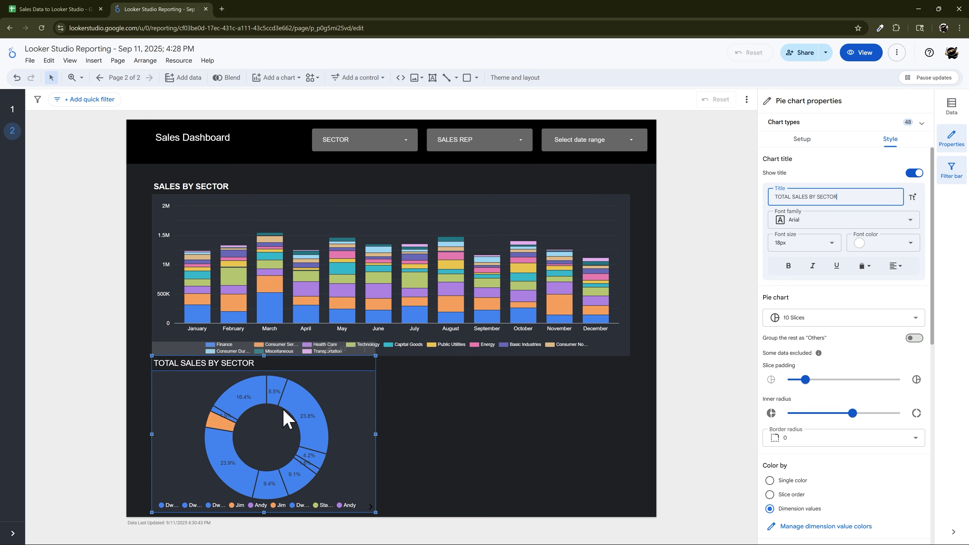
pyautogui.click(802, 140)
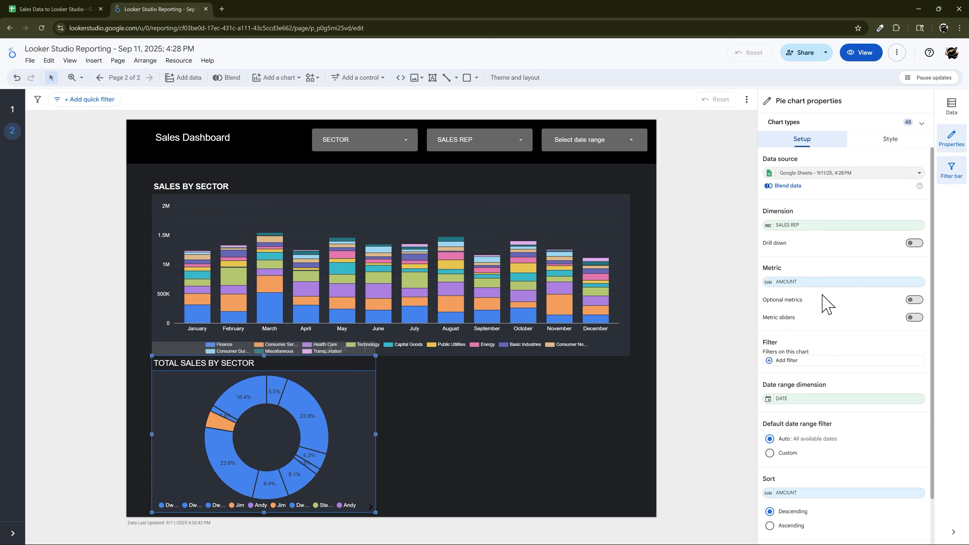
pyautogui.click(795, 225)
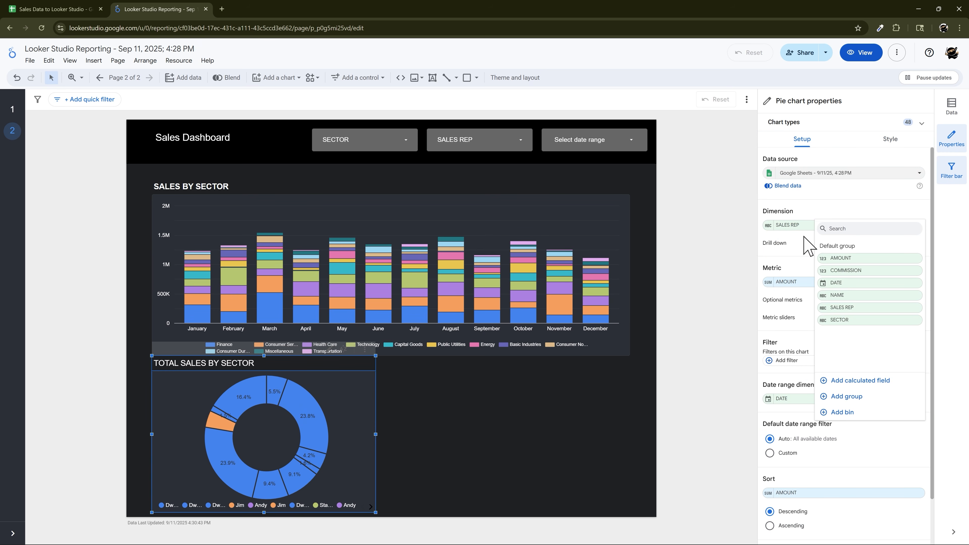
pyautogui.click(846, 320)
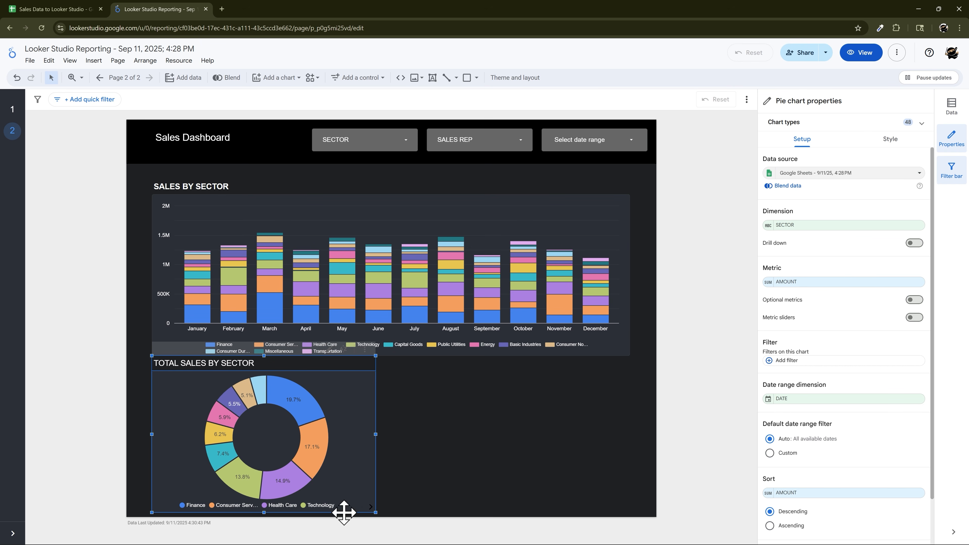
# Convert the TOTAL SALES BY SECTOR donut into a column chart and widen it to match the chart above.
pyautogui.click(909, 123)
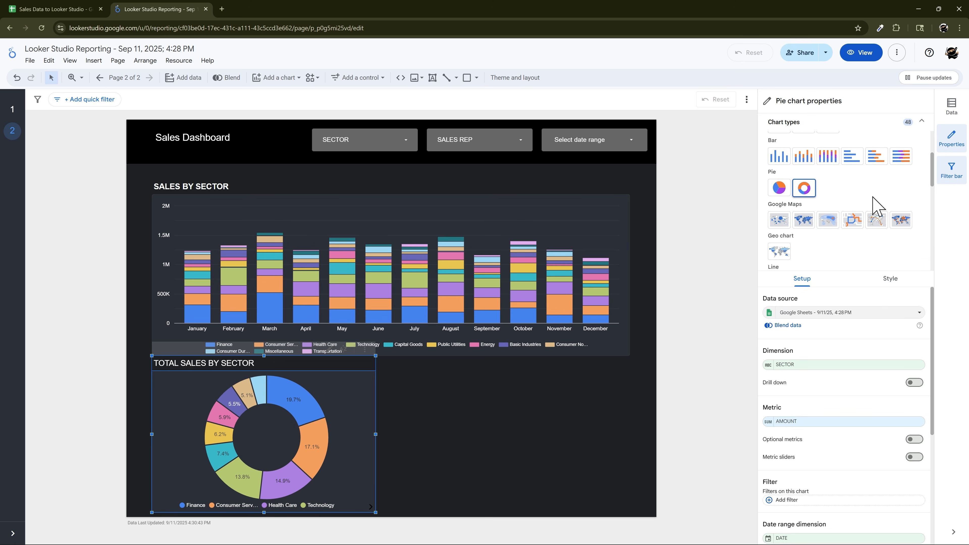
pyautogui.click(854, 156)
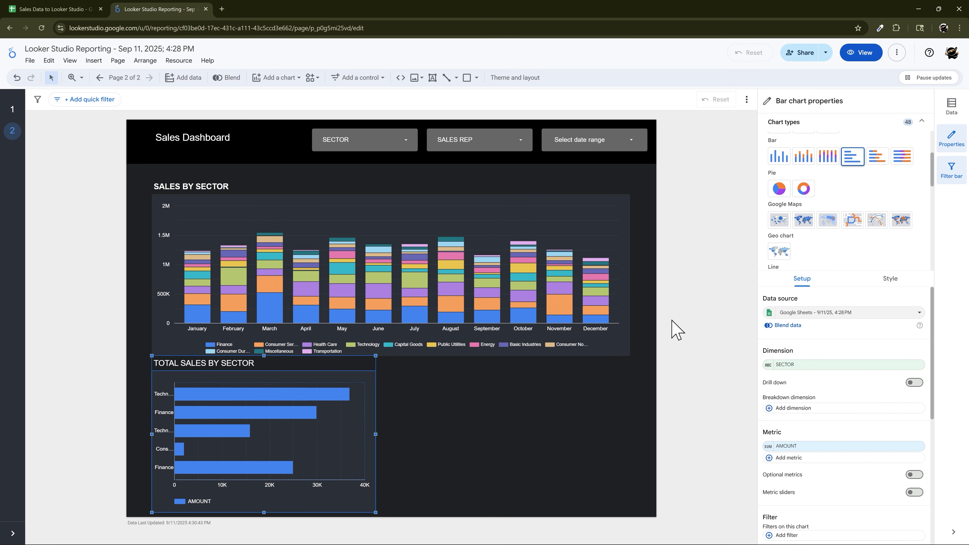
pyautogui.click(909, 122)
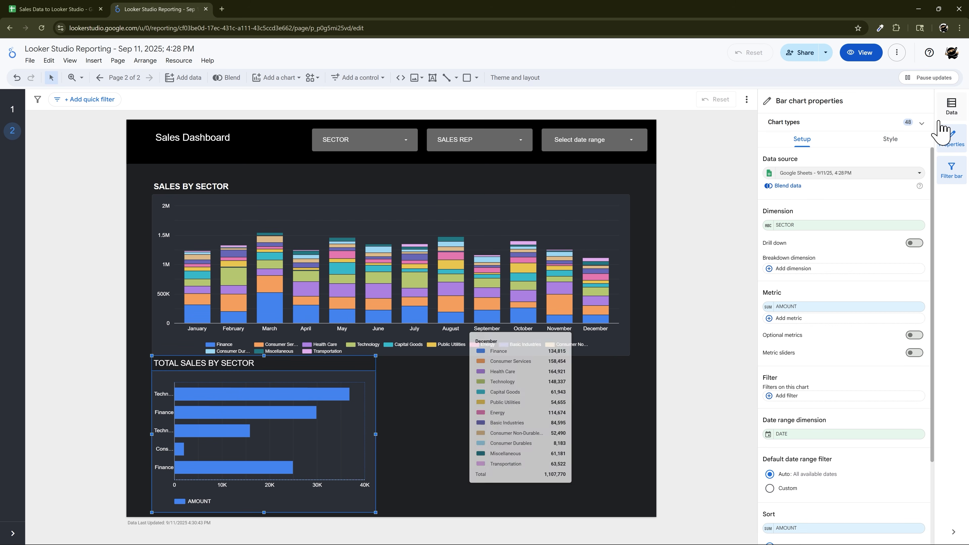
pyautogui.click(922, 123)
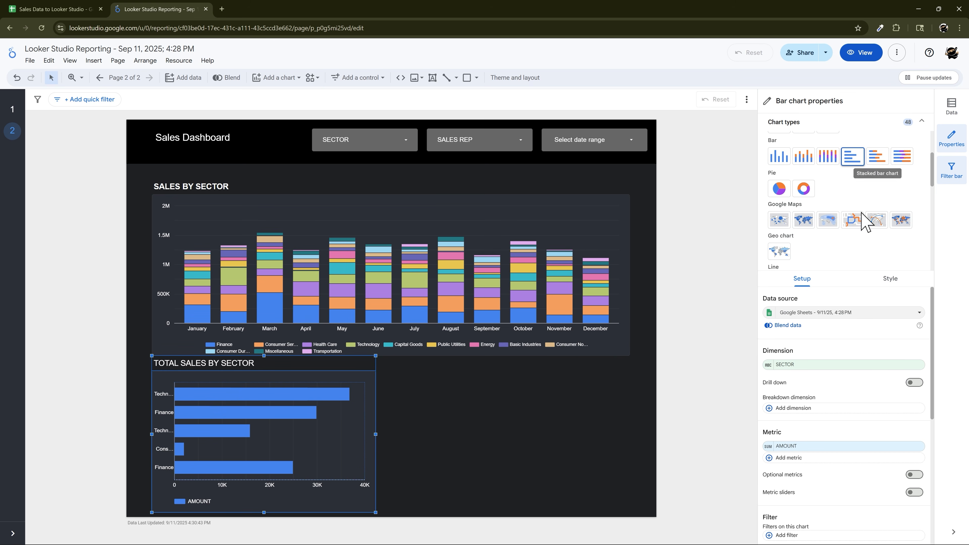
pyautogui.click(777, 157)
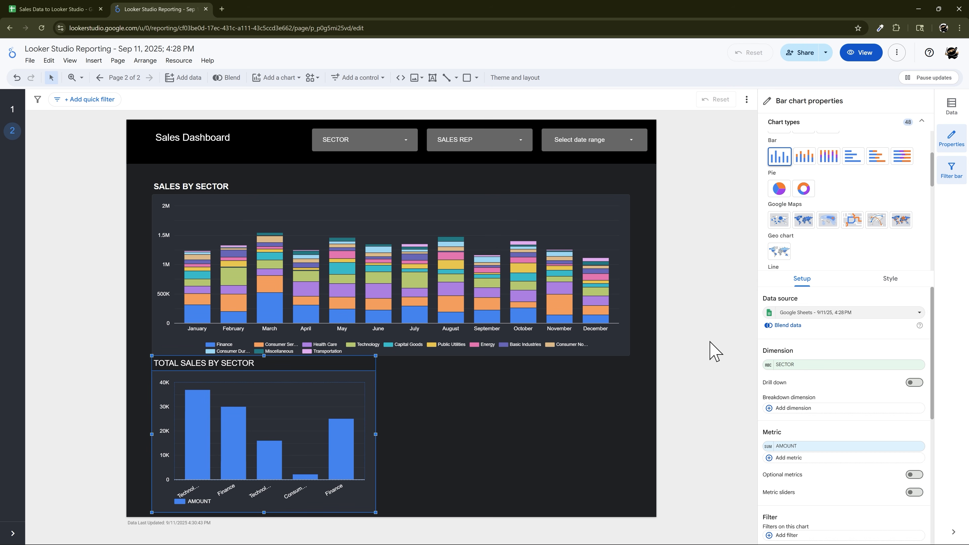
pyautogui.moveTo(376, 434); pyautogui.dragTo(632, 433)
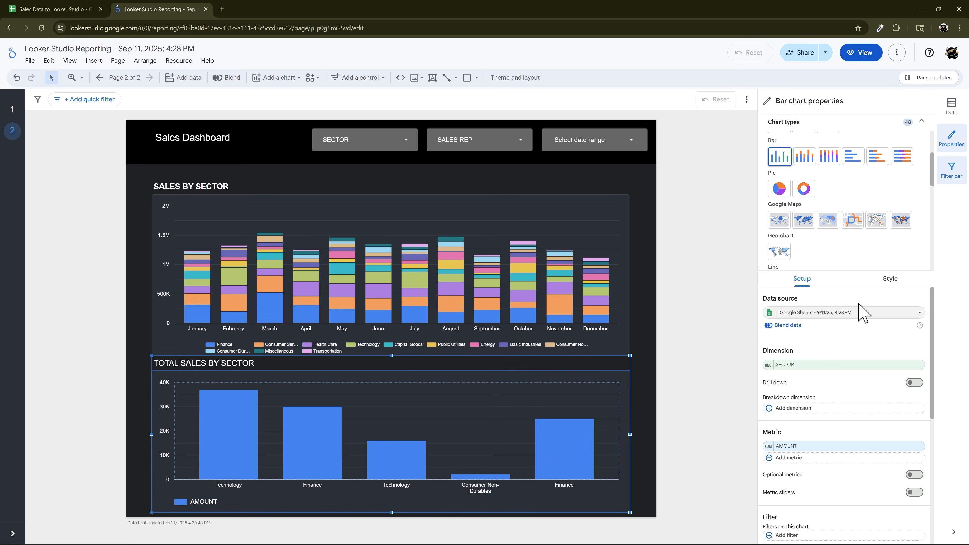
# Set the number of bars in the TOTAL SALES BY SECTOR chart to 12.
pyautogui.click(891, 285)
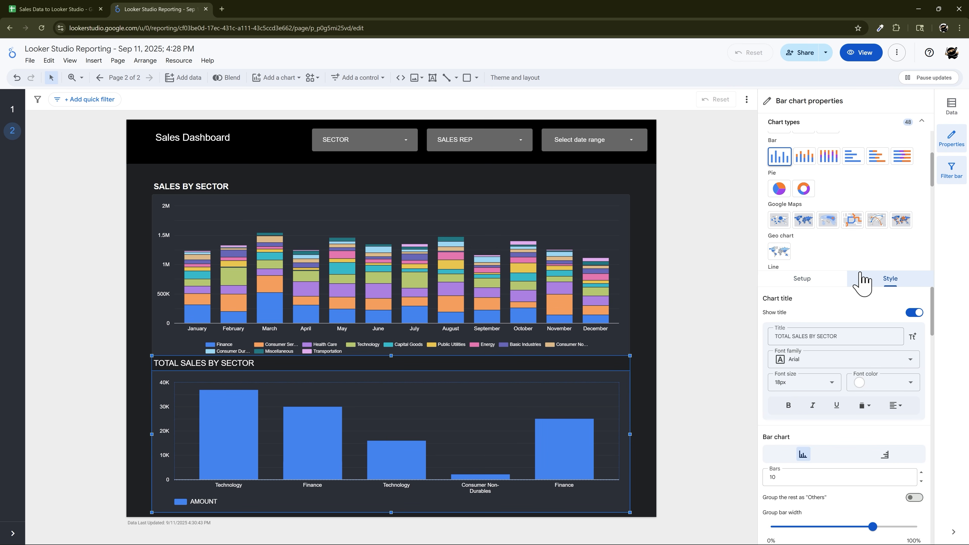
pyautogui.scroll(-1, 861, 272)
pyautogui.scroll(-3, 866, 379)
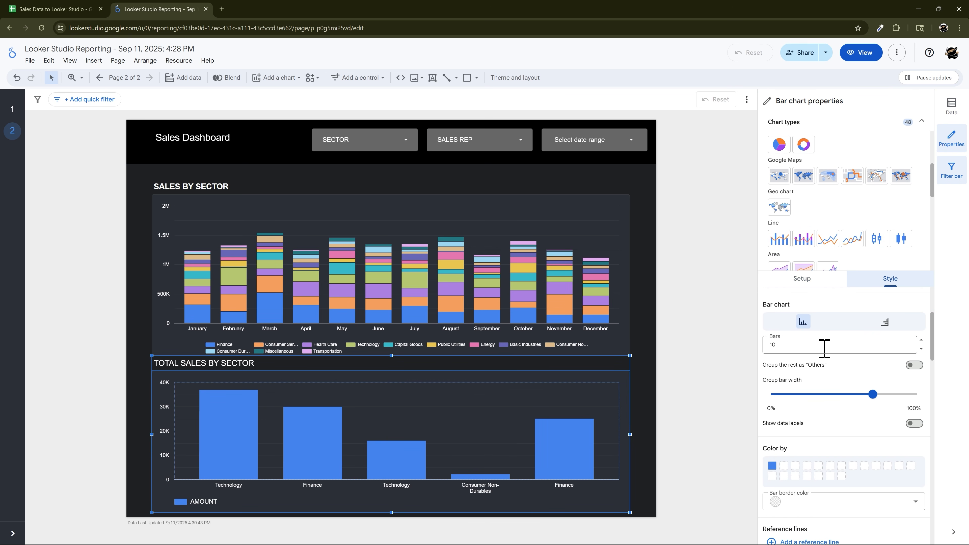
pyautogui.click(922, 339)
pyautogui.click(921, 339)
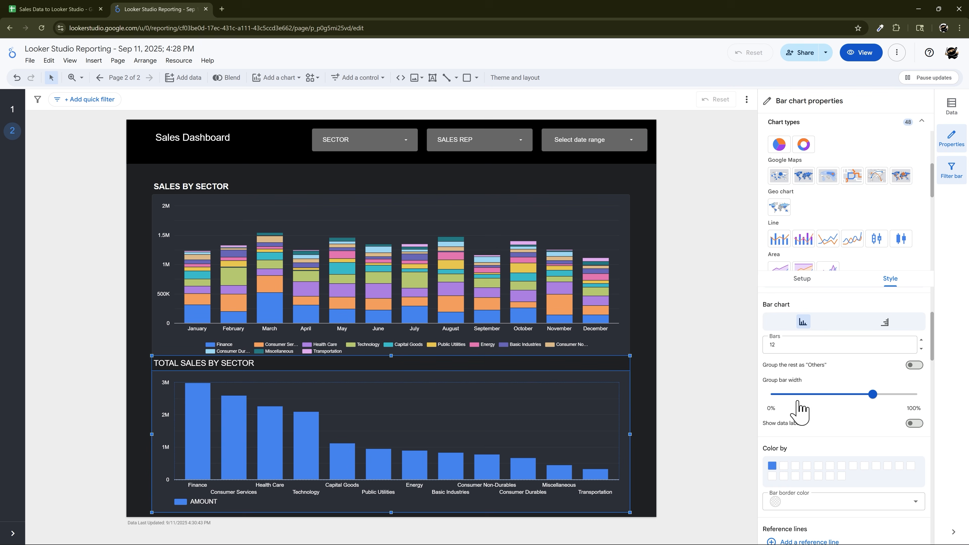
# Collapse the chart type gallery and show data labels on the TOTAL SALES BY SECTOR column chart.
pyautogui.scroll(1, 865, 357)
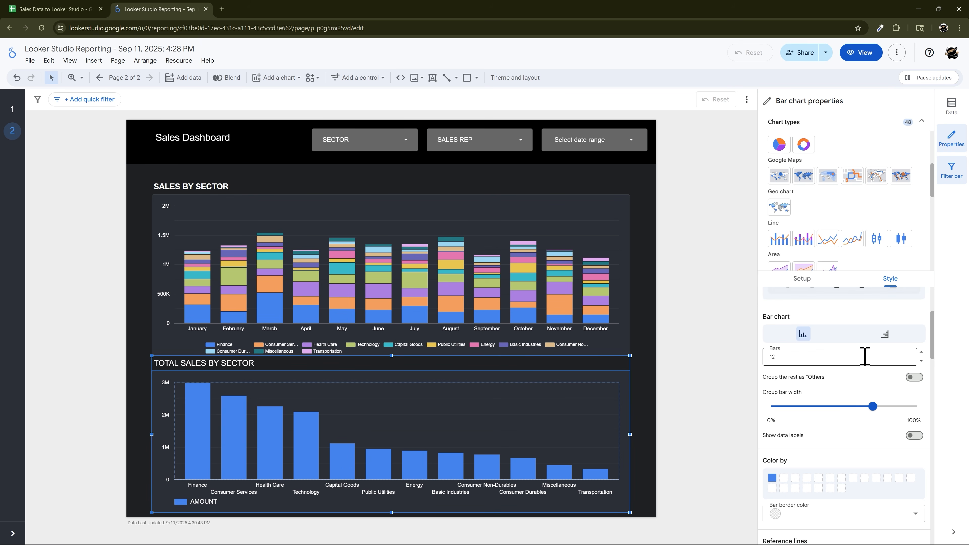
pyautogui.scroll(2, 864, 356)
pyautogui.click(922, 121)
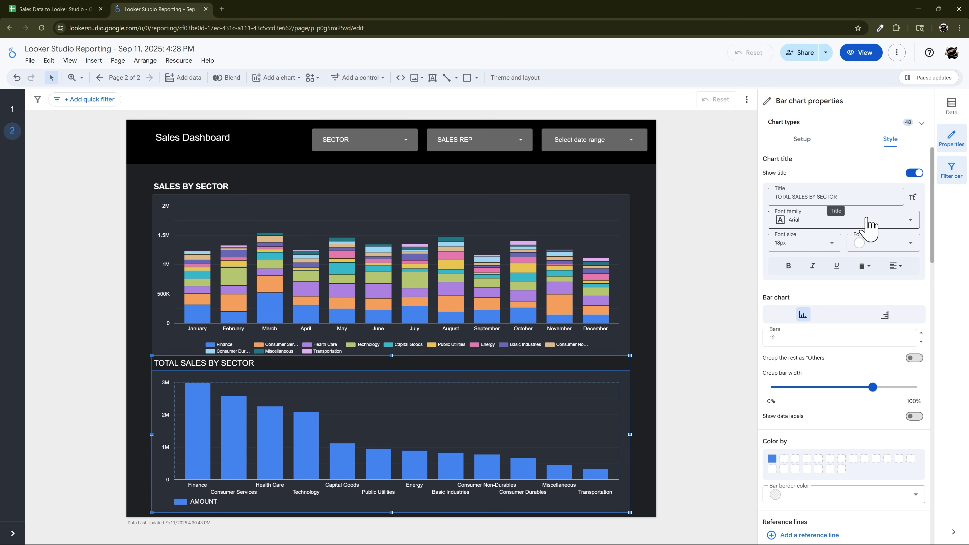
pyautogui.scroll(-3, 852, 336)
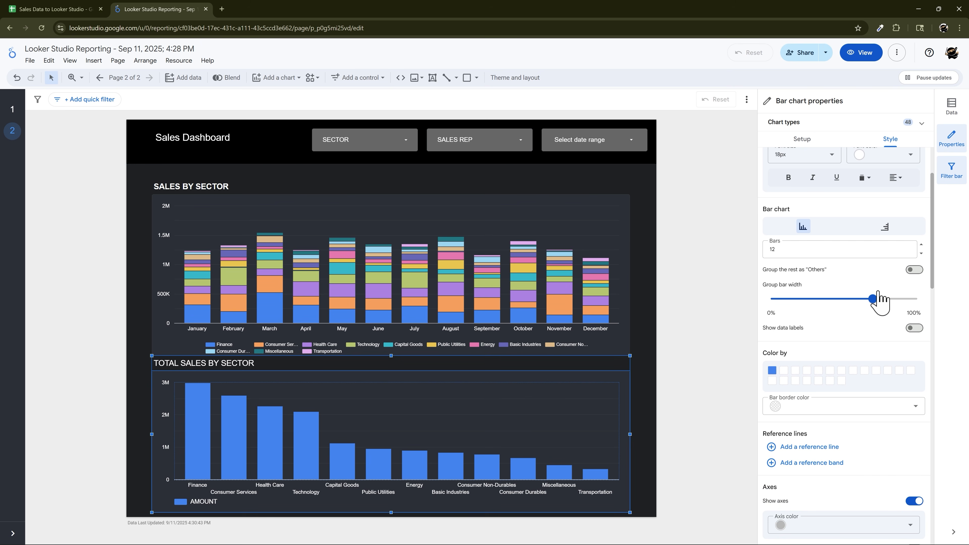
pyautogui.click(914, 327)
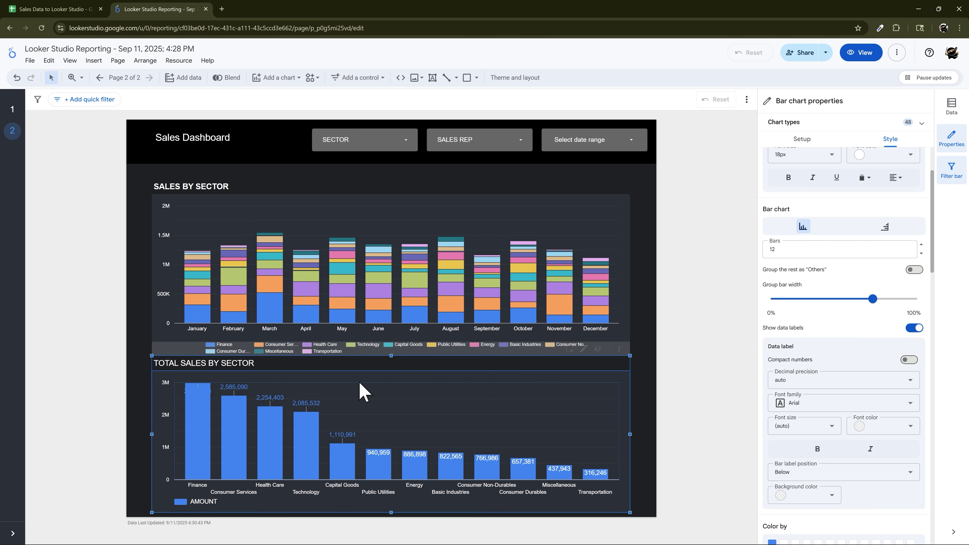
# Hide the legend of the TOTAL SALES BY SECTOR column chart.
pyautogui.click(168, 504)
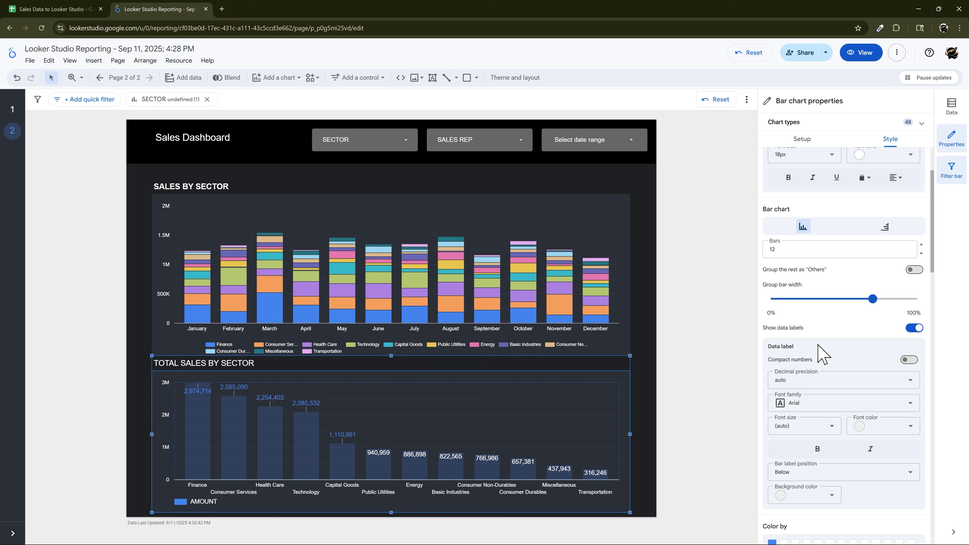
pyautogui.scroll(-15, 839, 400)
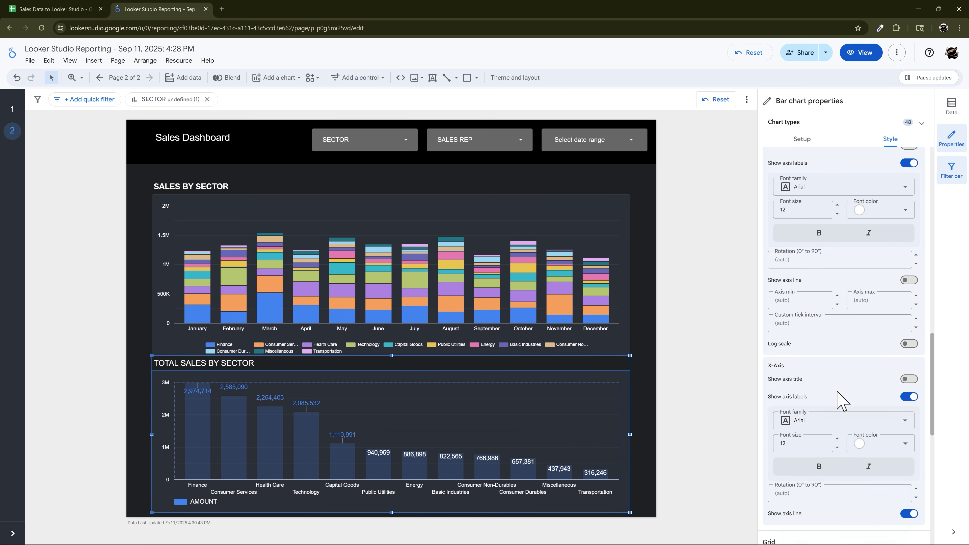
pyautogui.scroll(-10, 840, 400)
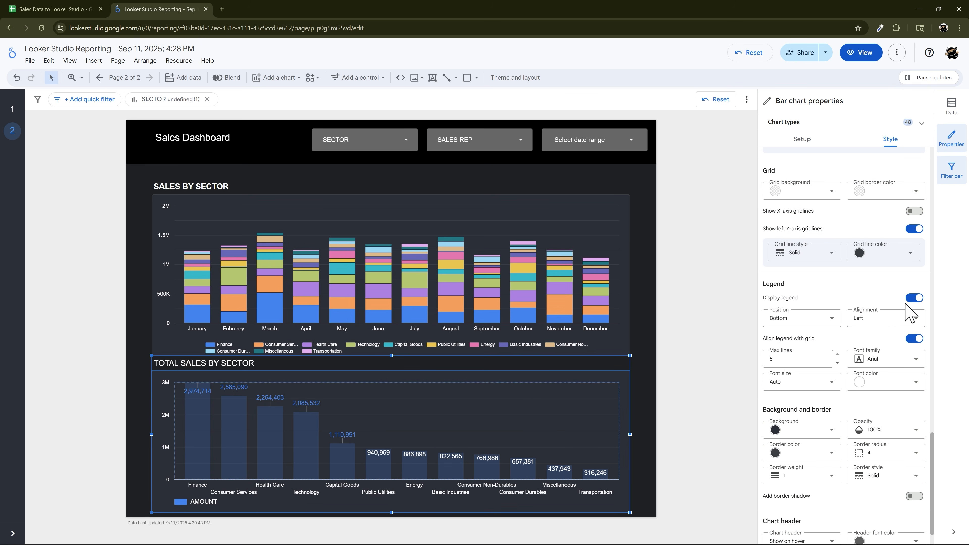
pyautogui.click(917, 299)
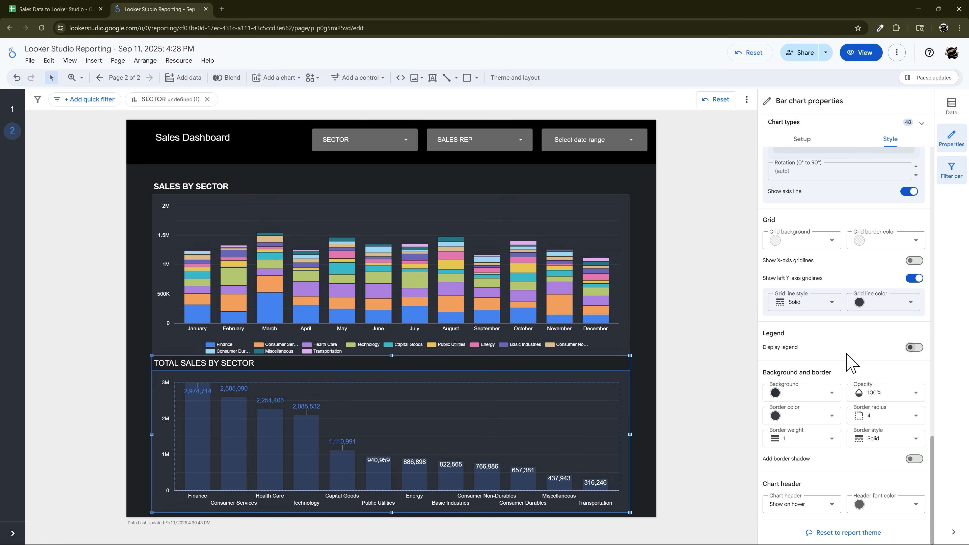
# Set the X-axis label font size of the TOTAL SALES BY SECTOR chart to 10, and deselect the chart.
pyautogui.scroll(7, 851, 365)
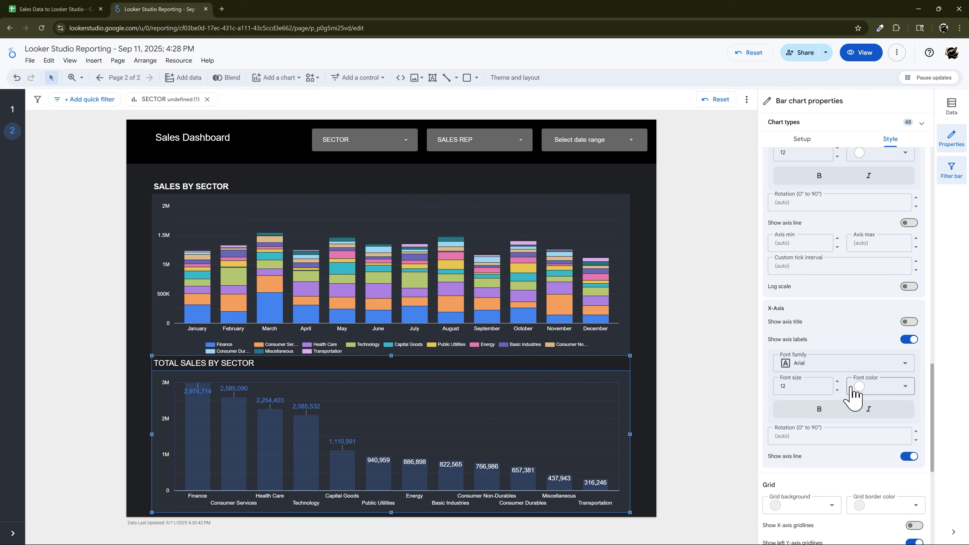
pyautogui.scroll(1, 859, 408)
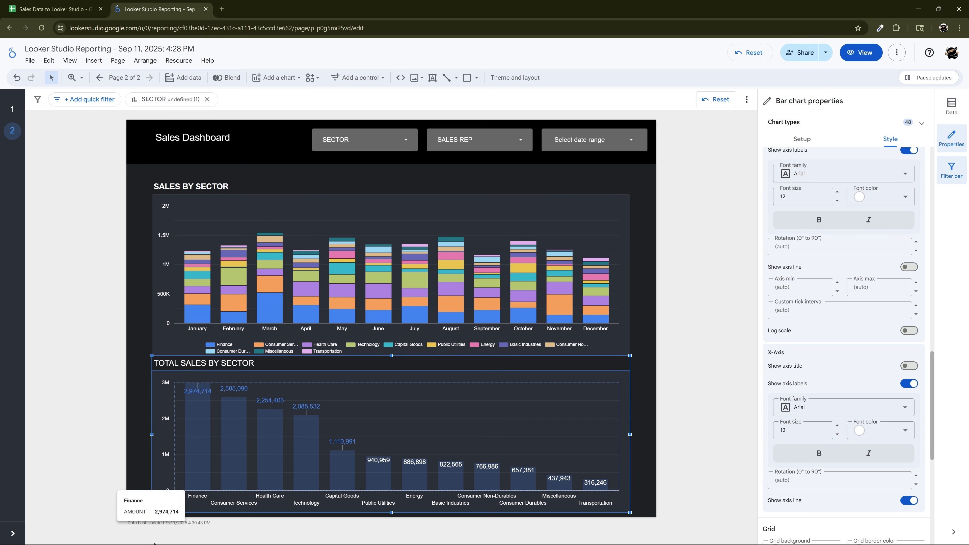
pyautogui.click(823, 431)
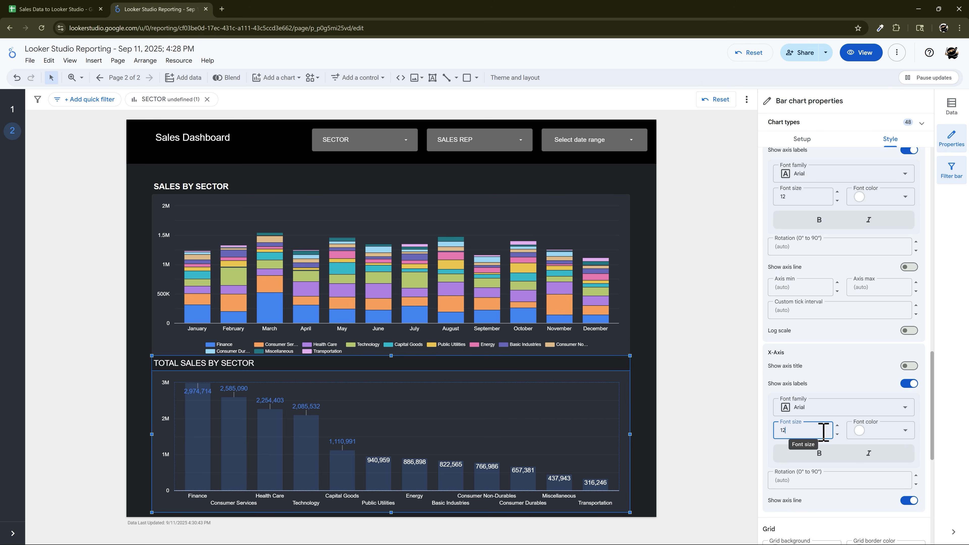
pyautogui.click(837, 434)
pyautogui.click(838, 435)
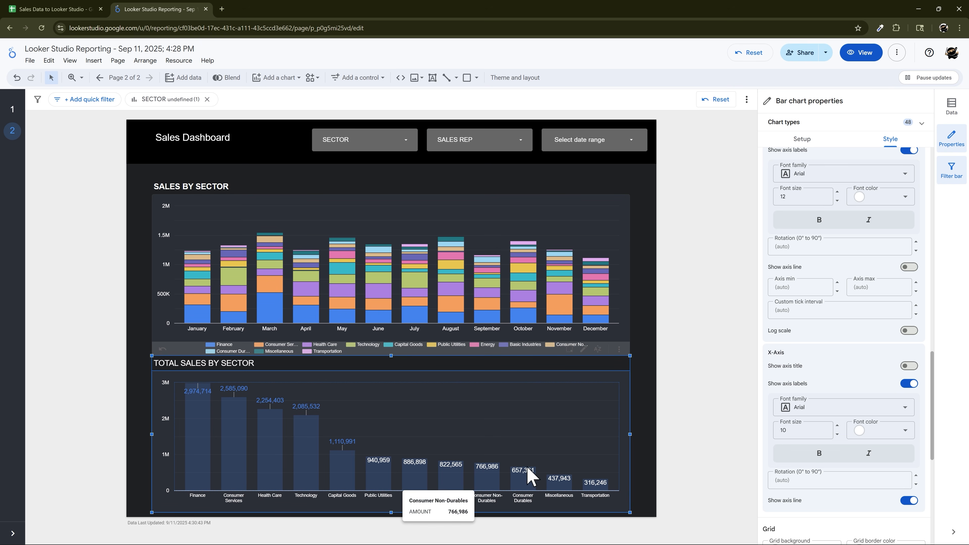
pyautogui.click(702, 410)
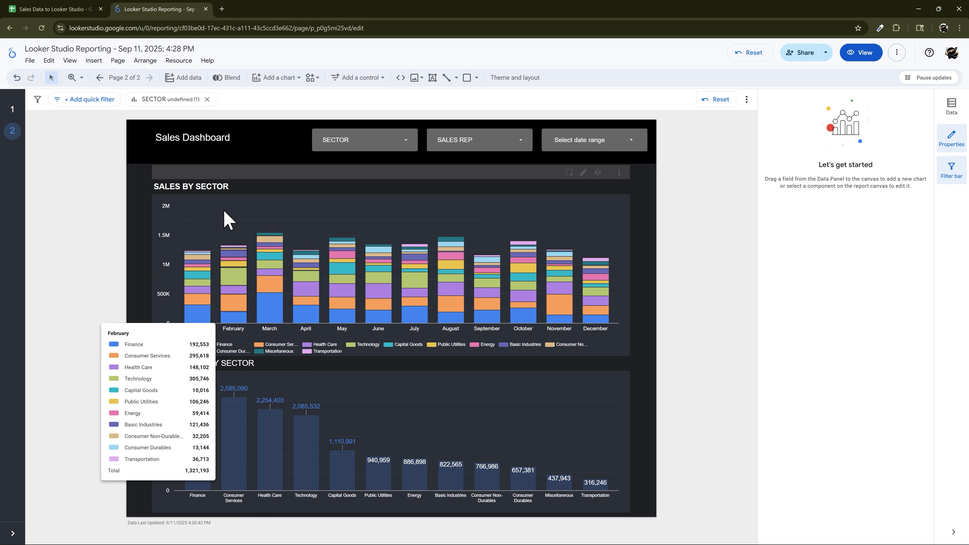
# Duplicate the Sector page and rename the copy Overall.
pyautogui.click(118, 60)
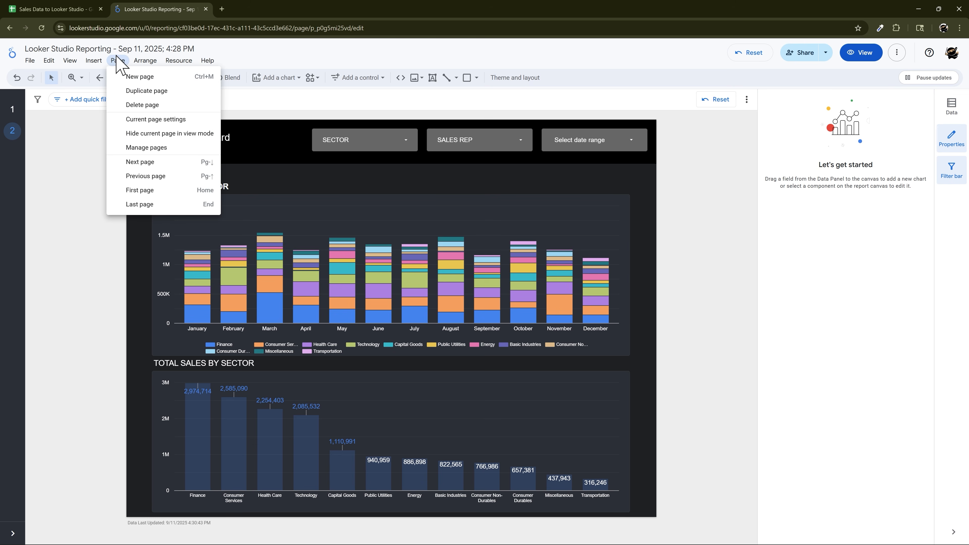
pyautogui.click(138, 91)
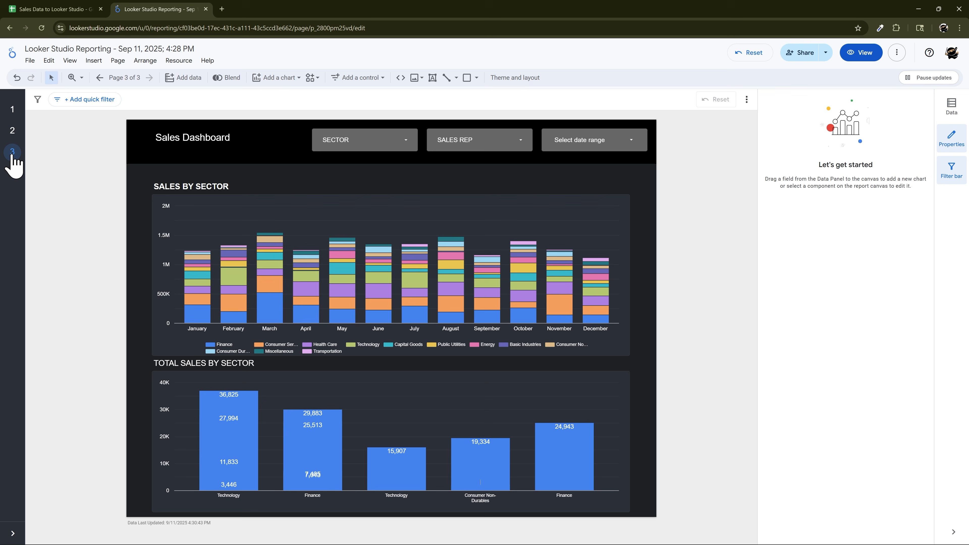
pyautogui.click(118, 61)
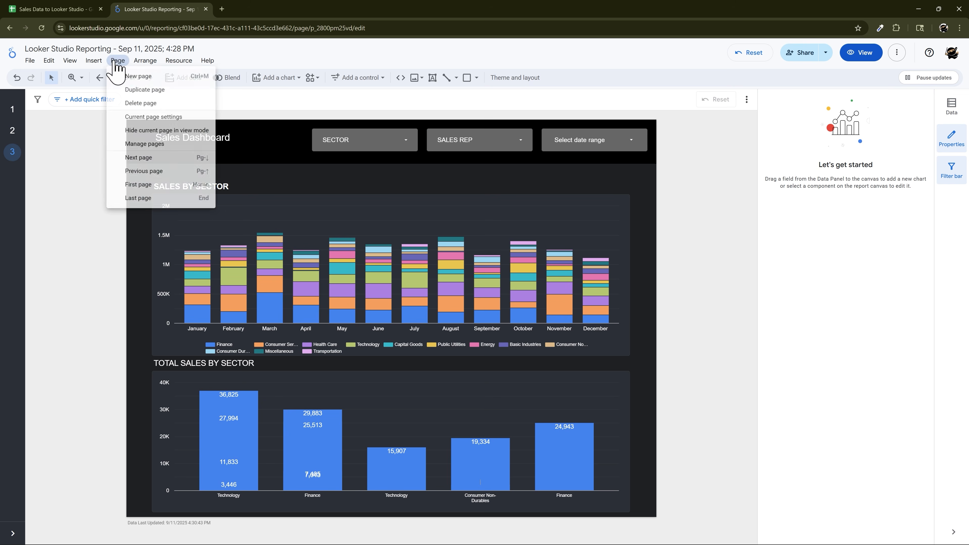
pyautogui.click(147, 149)
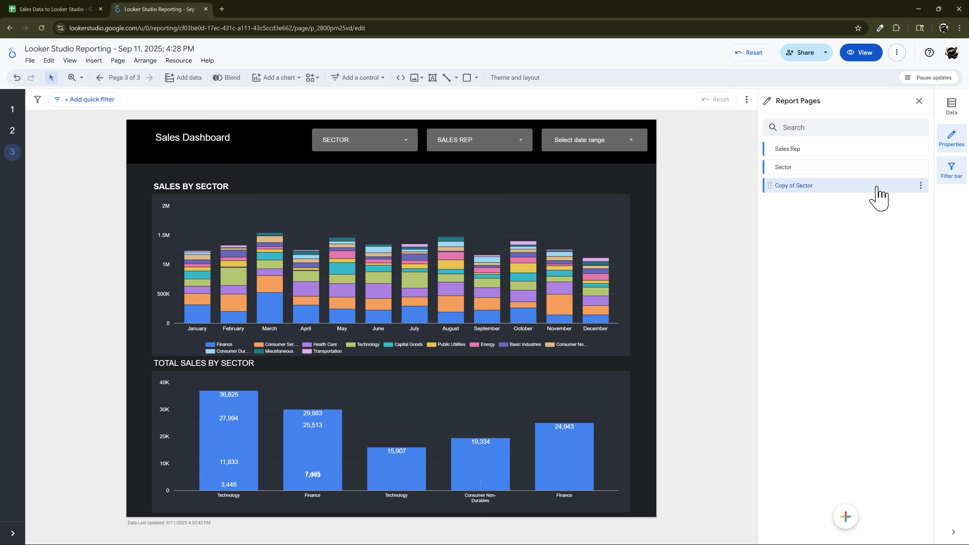
pyautogui.click(919, 187)
pyautogui.click(877, 195)
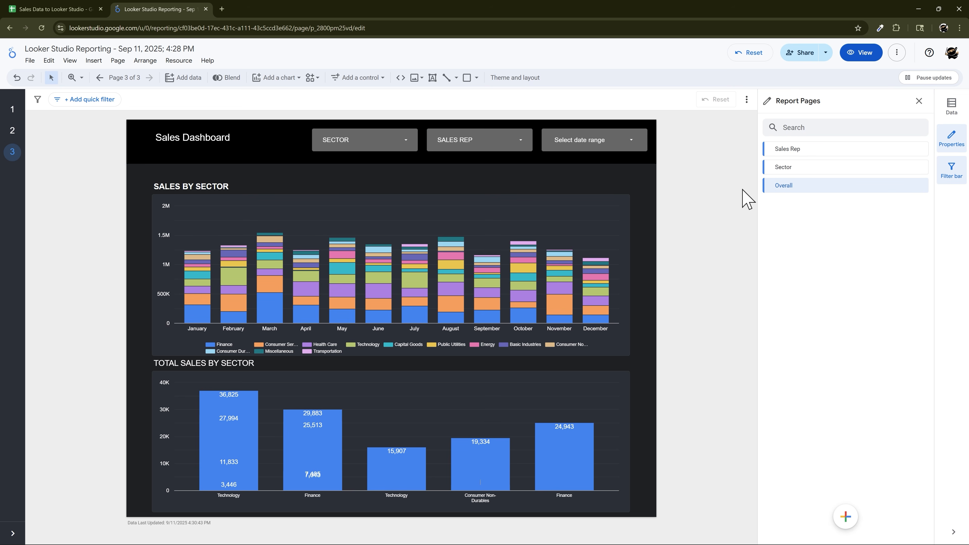
# Move the Overall page to the first position in the report, check the page order and close the page list.
pyautogui.click(920, 186)
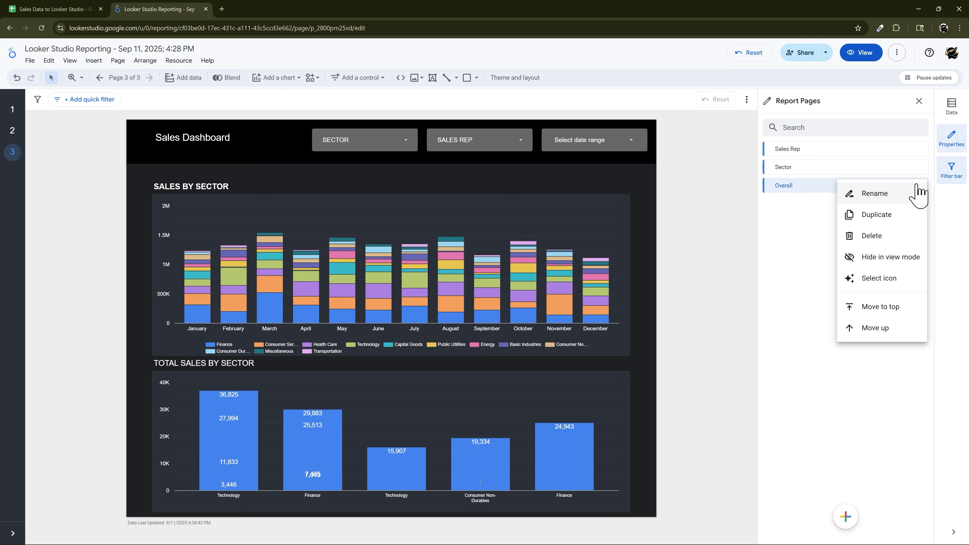
pyautogui.click(881, 309)
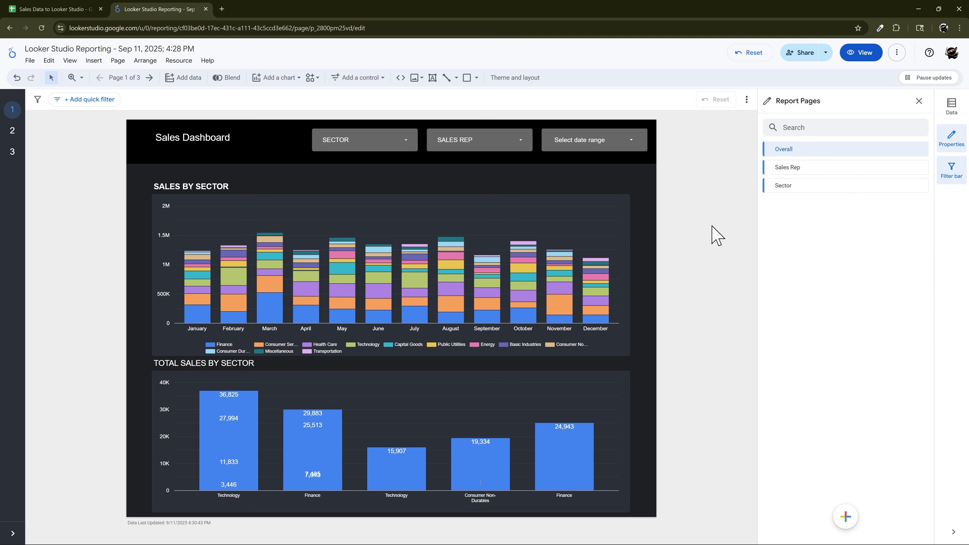
pyautogui.click(15, 155)
pyautogui.click(16, 129)
pyautogui.click(17, 116)
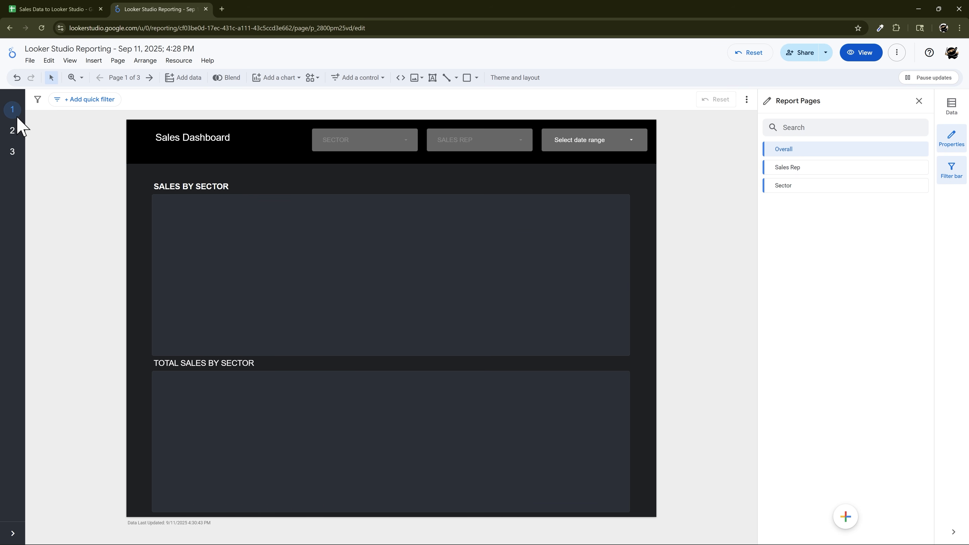
pyautogui.click(919, 101)
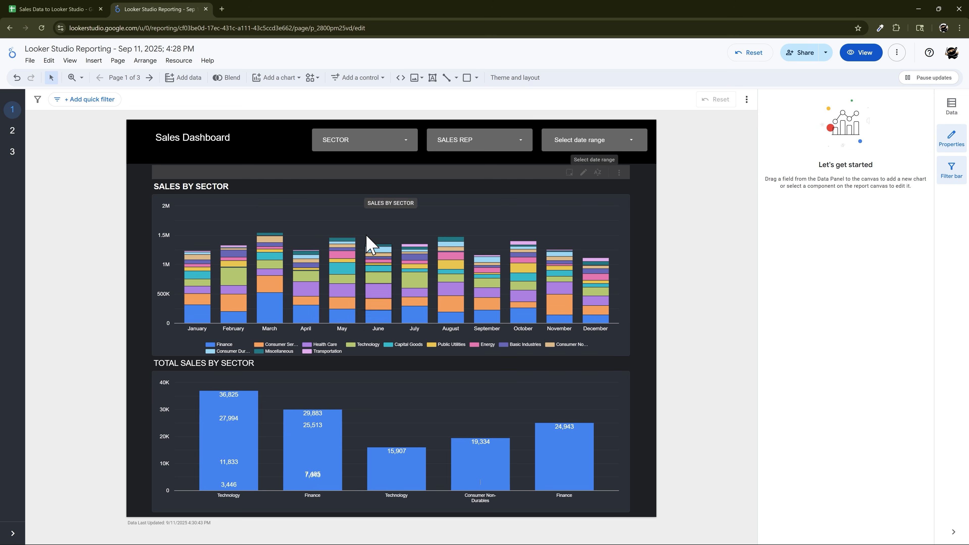
# Convert the SALES BY SECTOR stacked chart on the Overall page to a plain column chart and remove its sector breakdown dimension.
pyautogui.click(233, 213)
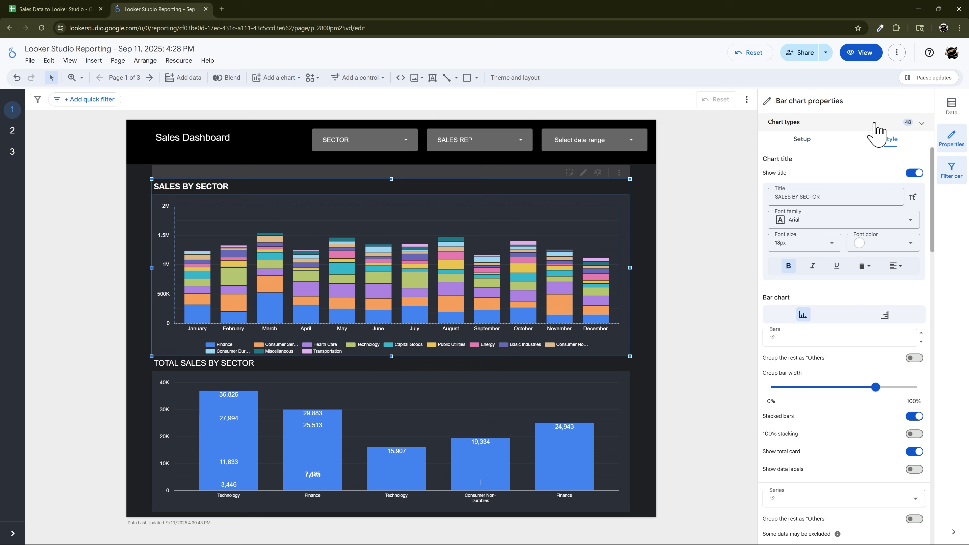
pyautogui.click(922, 125)
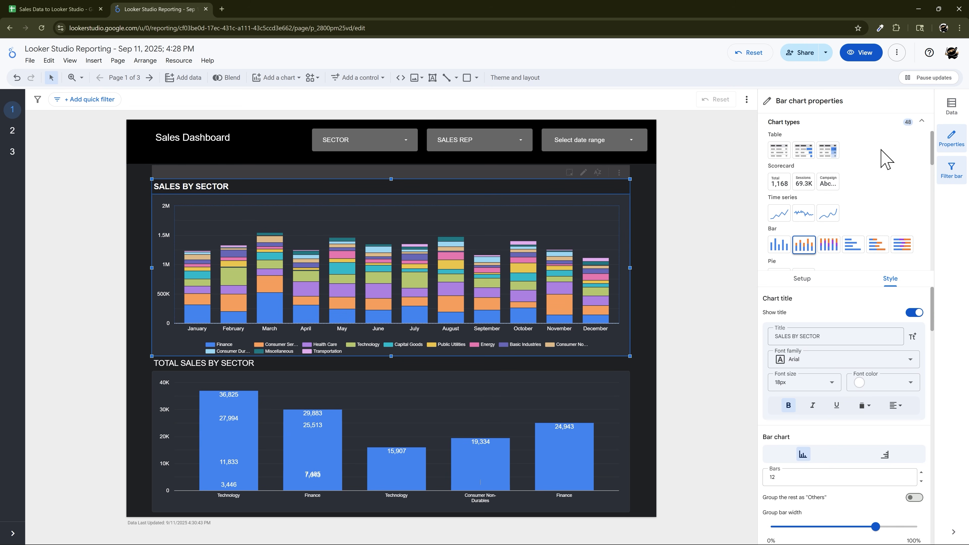
pyautogui.click(780, 247)
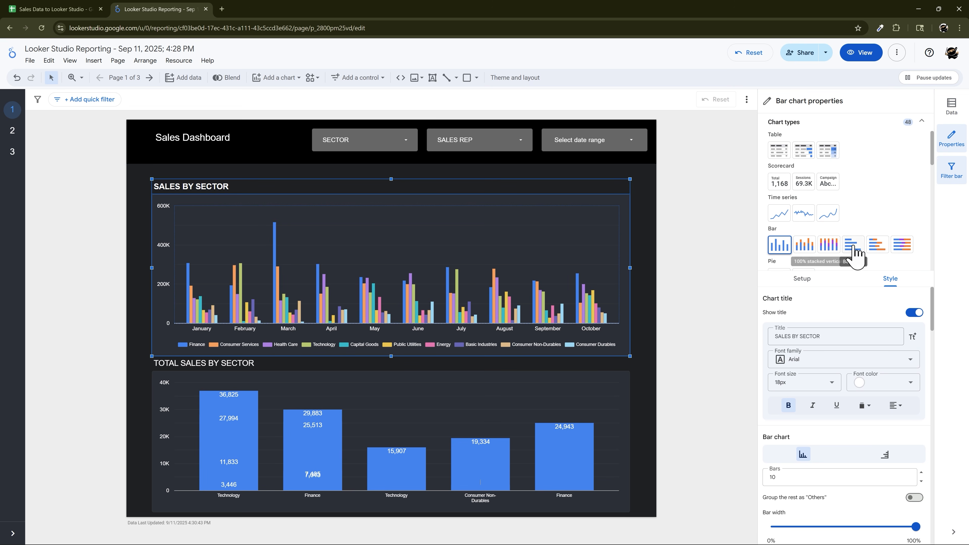
pyautogui.click(921, 123)
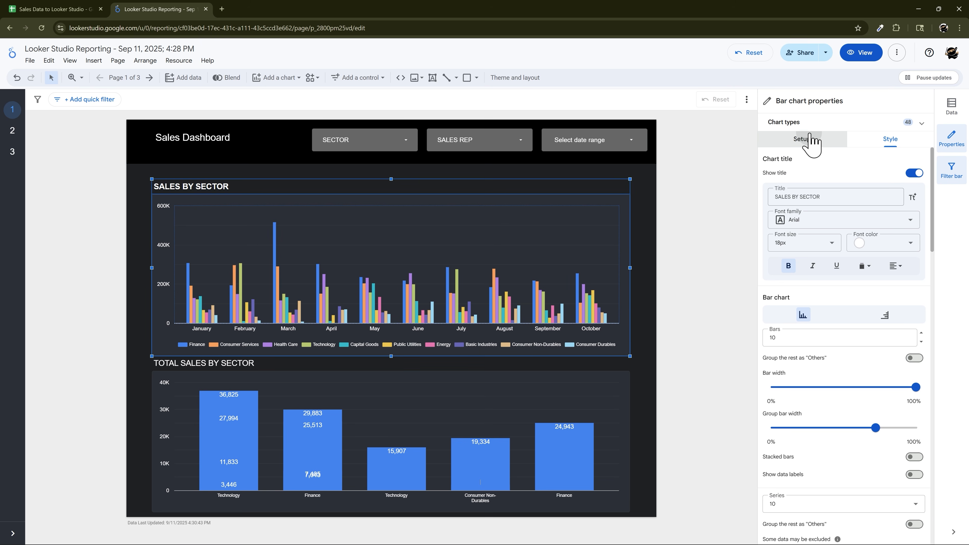
pyautogui.click(804, 140)
pyautogui.click(917, 270)
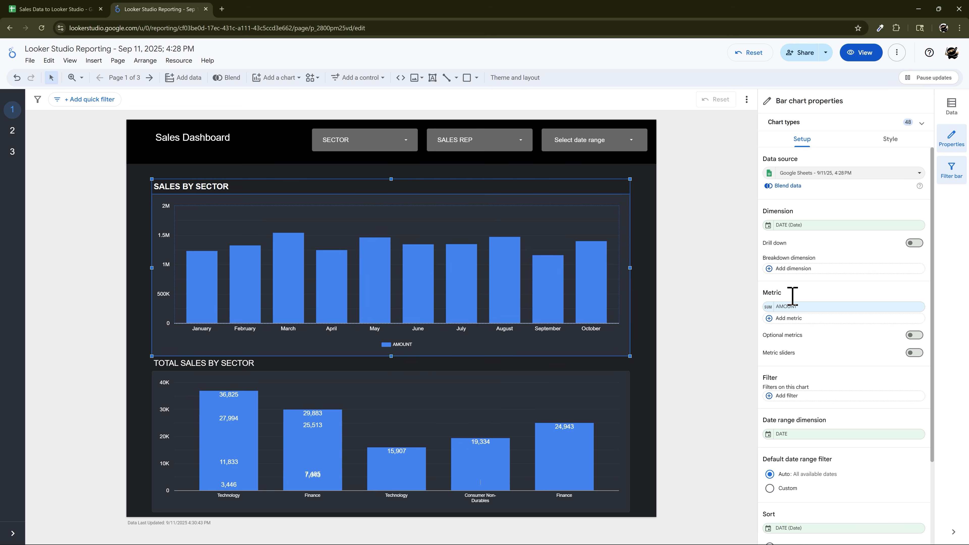
# Show data labels on the monthly column chart of the Overall page and colour its bars green.
pyautogui.scroll(-5, 844, 227)
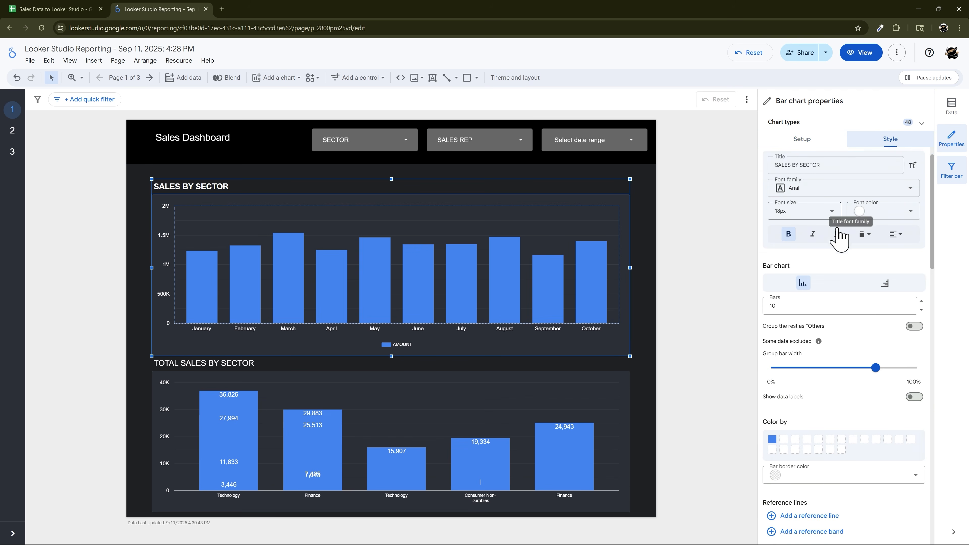
pyautogui.click(914, 252)
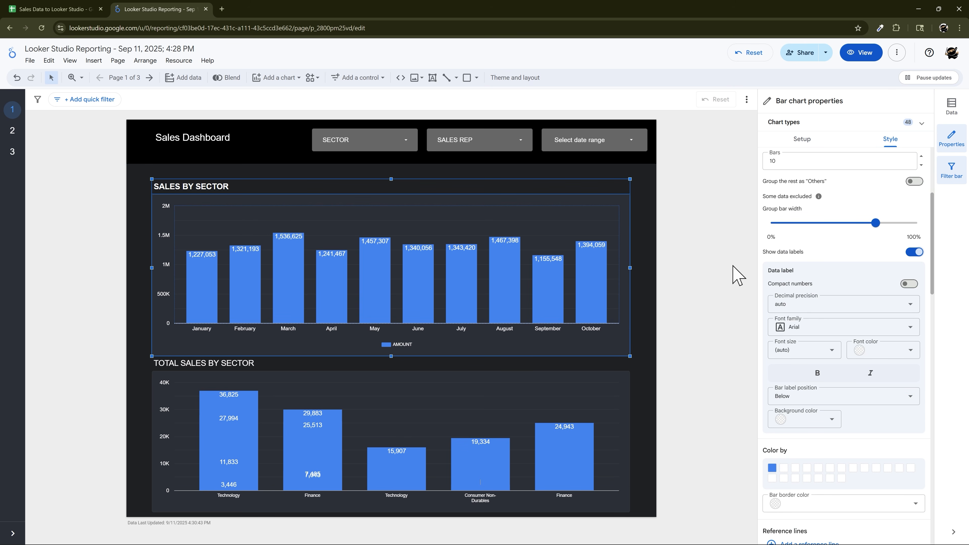
pyautogui.scroll(5, 809, 275)
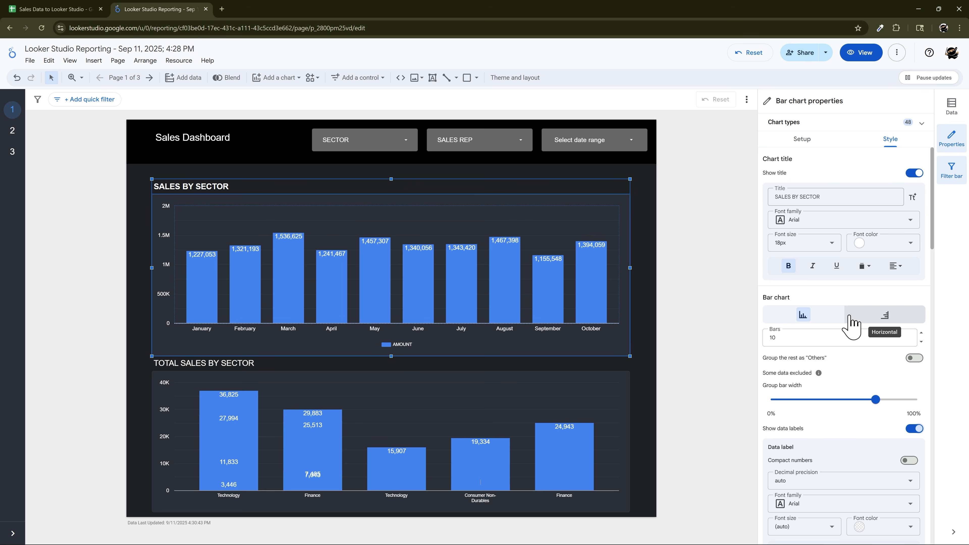
pyautogui.scroll(-5, 848, 328)
pyautogui.click(772, 468)
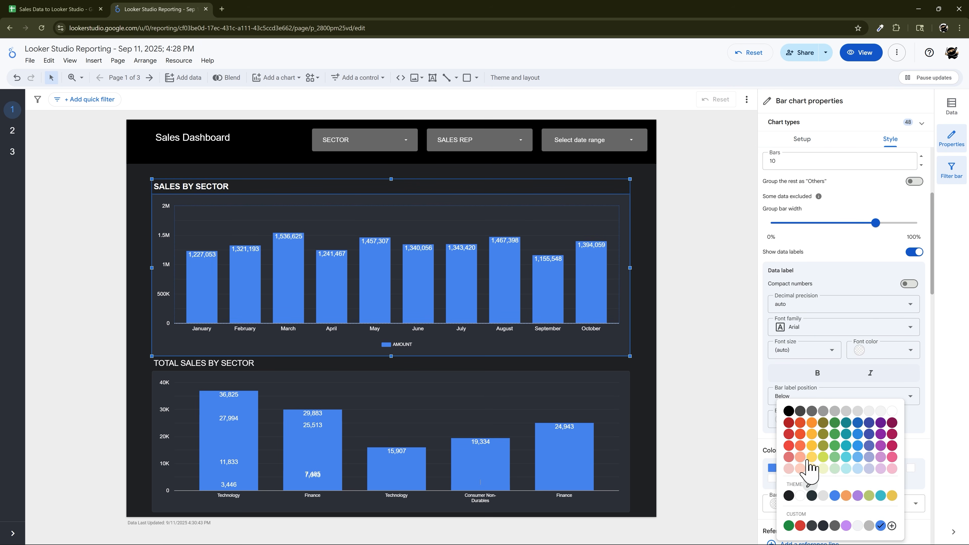
pyautogui.click(789, 525)
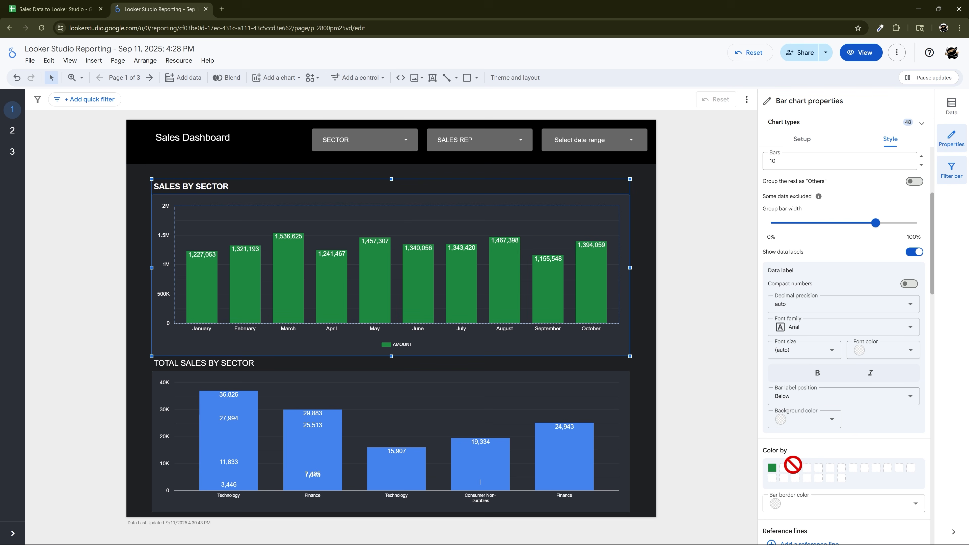
# Hide the legend of the green monthly column chart.
pyautogui.scroll(-7, 866, 450)
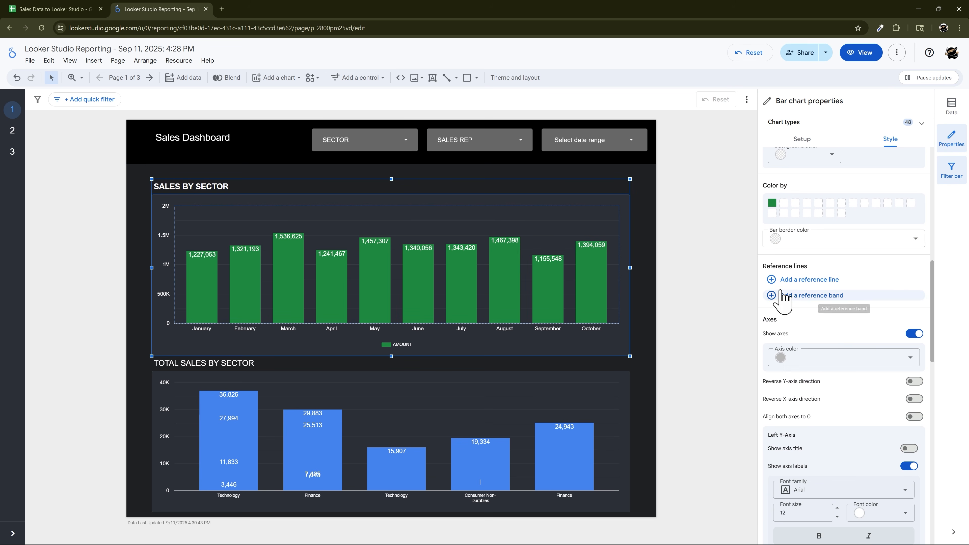
pyautogui.scroll(-9, 824, 335)
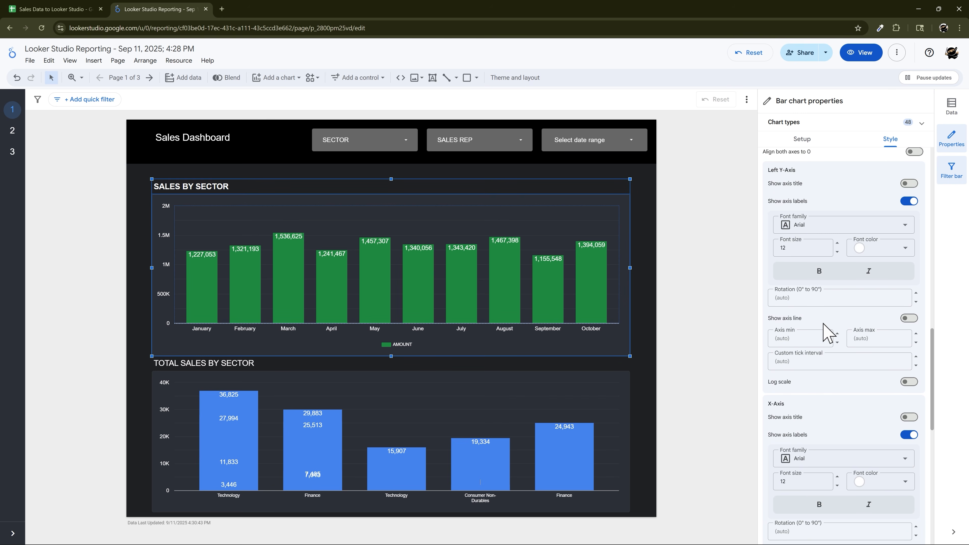
pyautogui.scroll(-7, 824, 336)
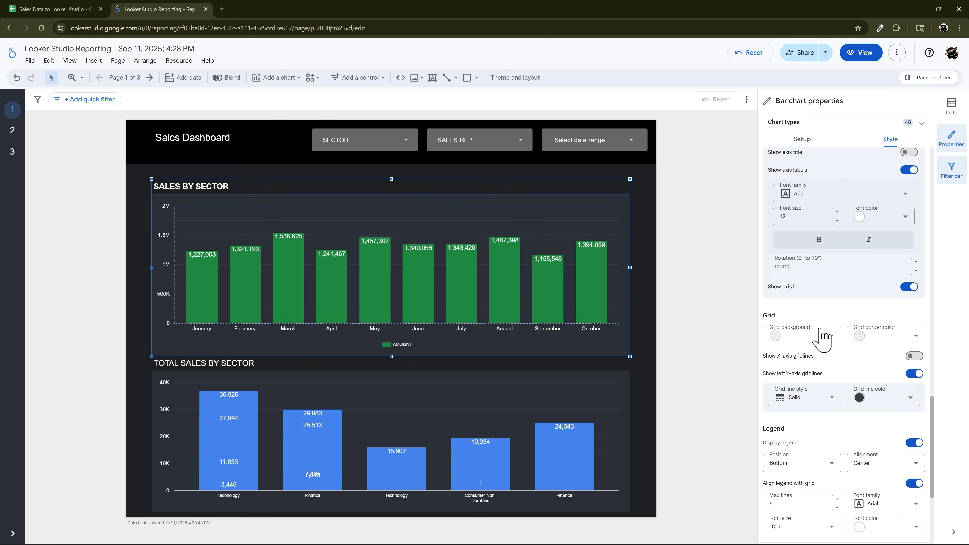
pyautogui.click(911, 356)
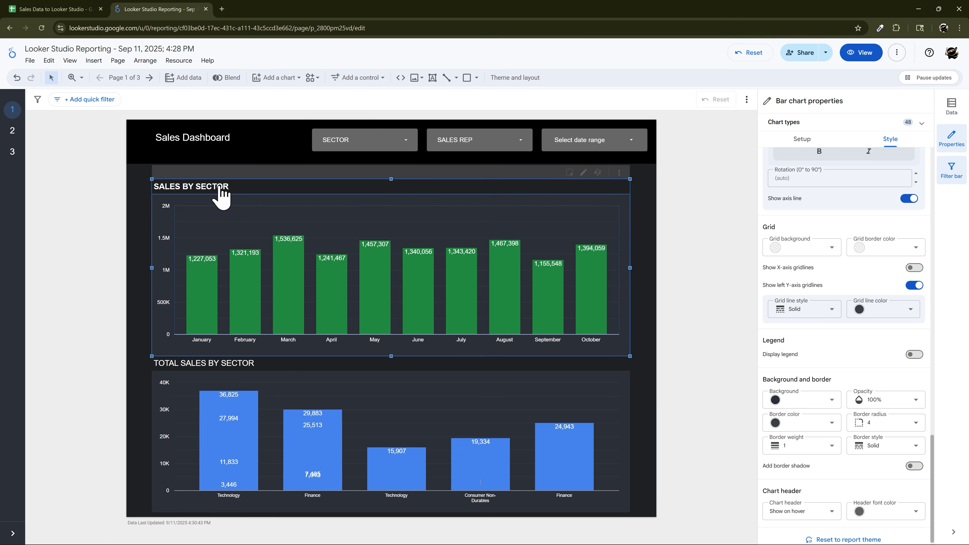
# Retitle the green monthly column chart SALES.
pyautogui.scroll(10, 863, 271)
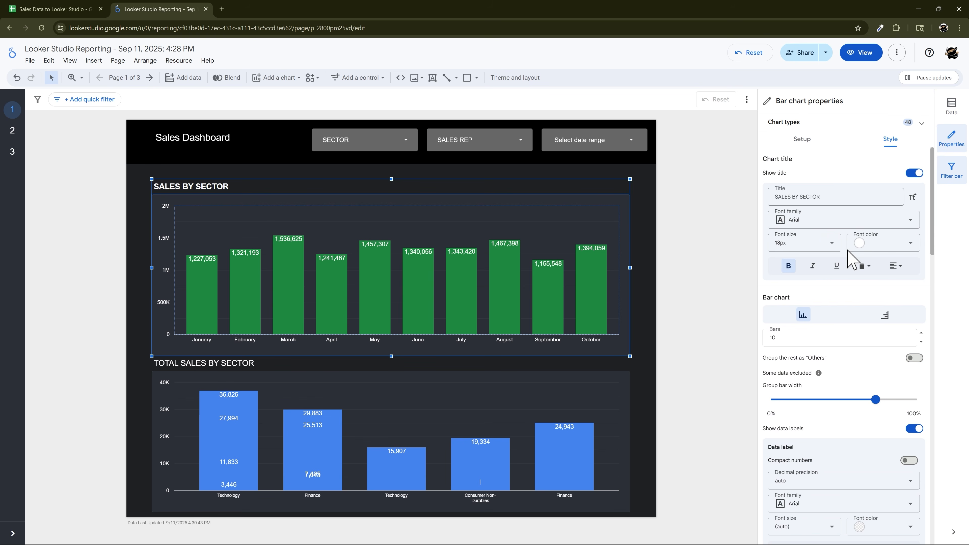
pyautogui.write('SALES')
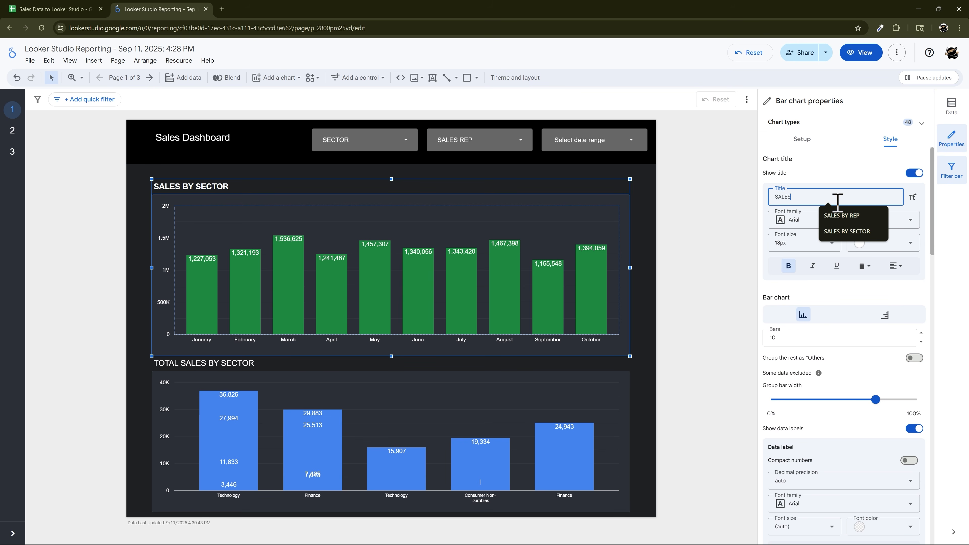
pyautogui.click(744, 235)
# Delete the TOTAL SALES BY SECTOR chart from the Overall page and move the green SALES chart down into the lower half.
pyautogui.click(288, 389)
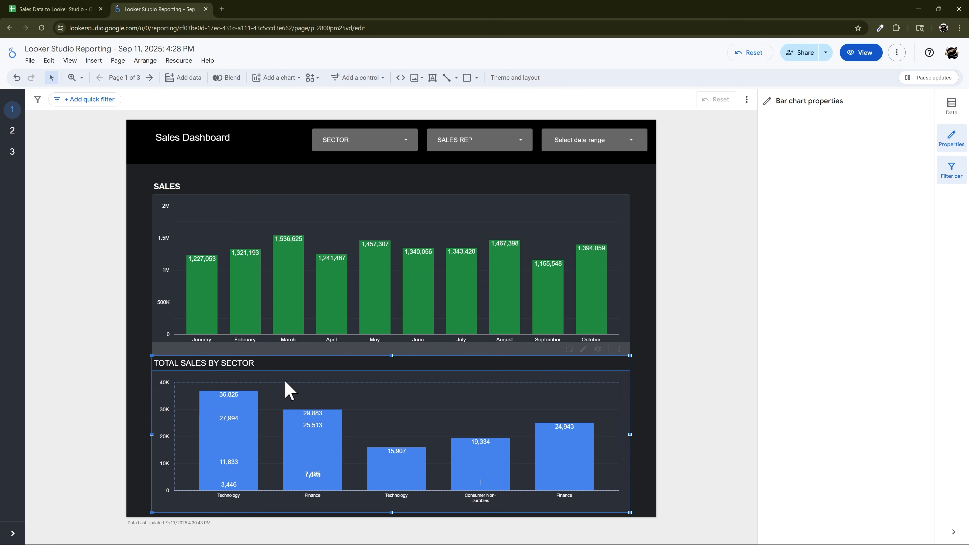
pyautogui.press('Delete')
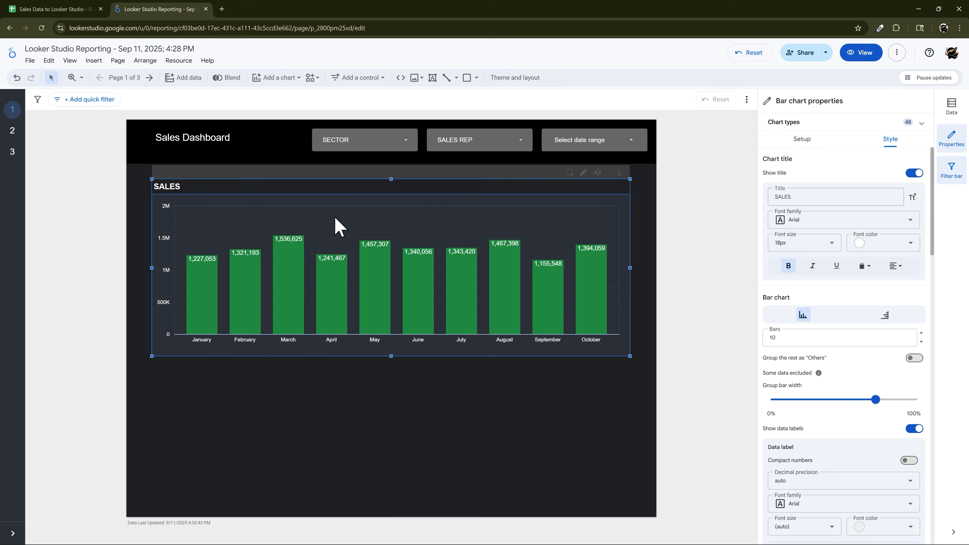
pyautogui.moveTo(336, 223); pyautogui.dragTo(347, 343)
pyautogui.click(281, 101)
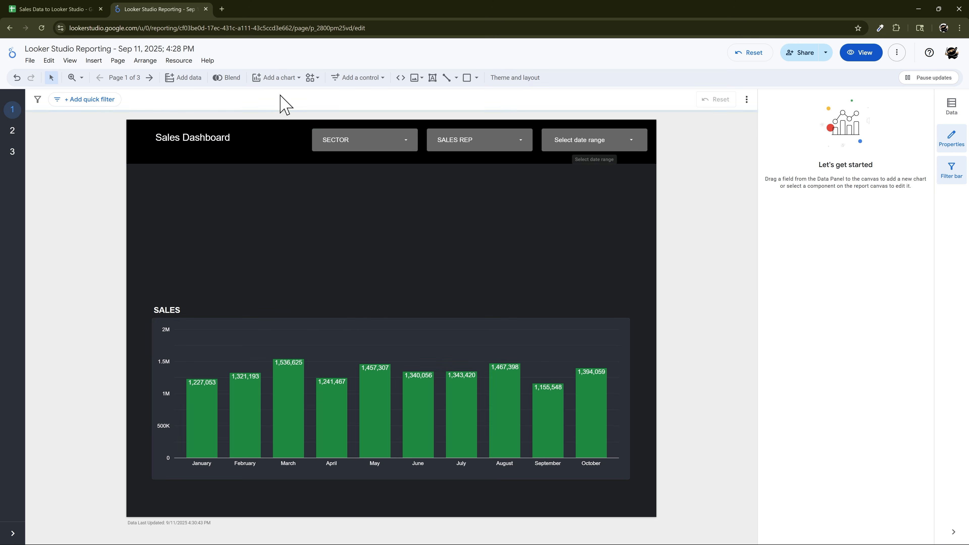
# Add a scorecard of the AMOUNT total below the Sales Dashboard title and widen it so the full number fits inside.
pyautogui.click(276, 78)
pyautogui.click(265, 94)
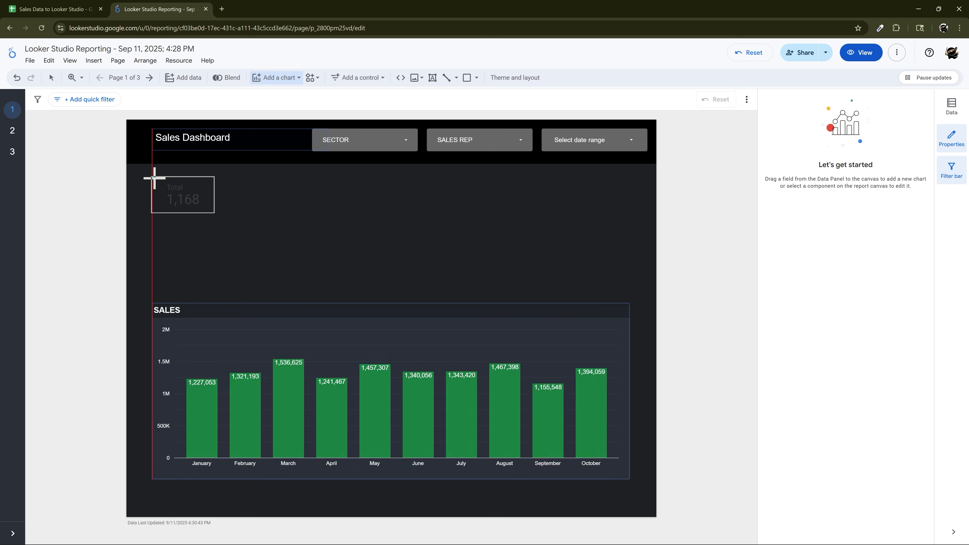
pyautogui.click(154, 178)
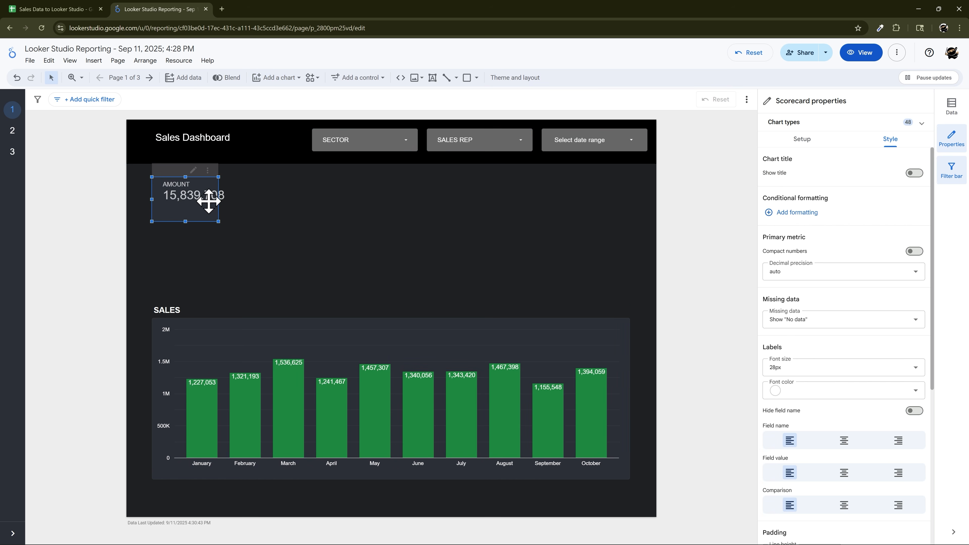
pyautogui.moveTo(218, 199); pyautogui.dragTo(241, 199)
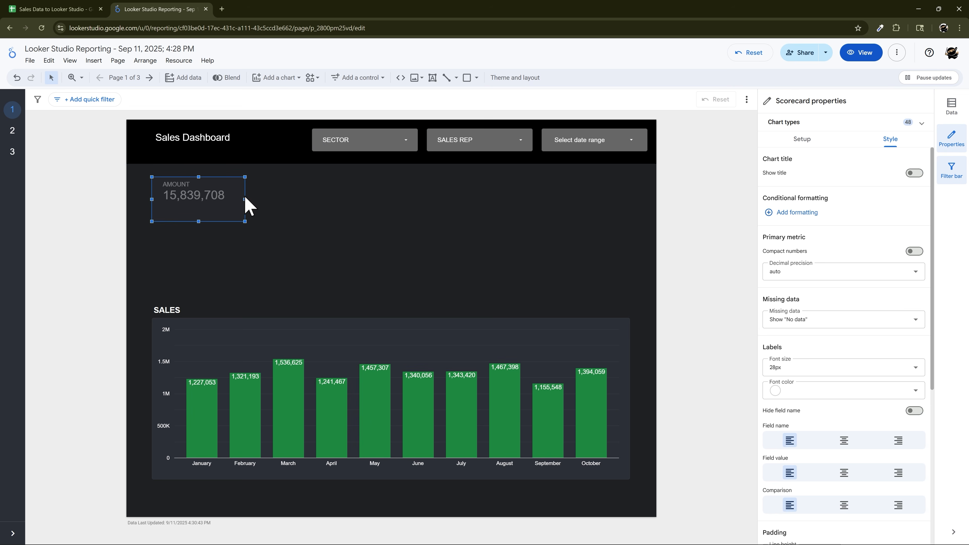
pyautogui.click(309, 213)
pyautogui.click(202, 203)
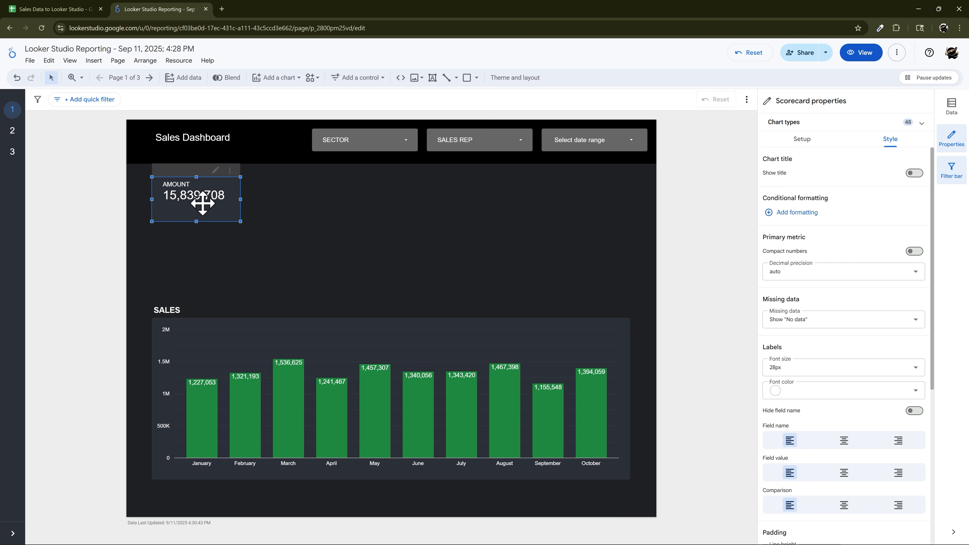
# Set the display name of the scorecard's AMOUNT metric to TOTAL SALES.
pyautogui.click(802, 140)
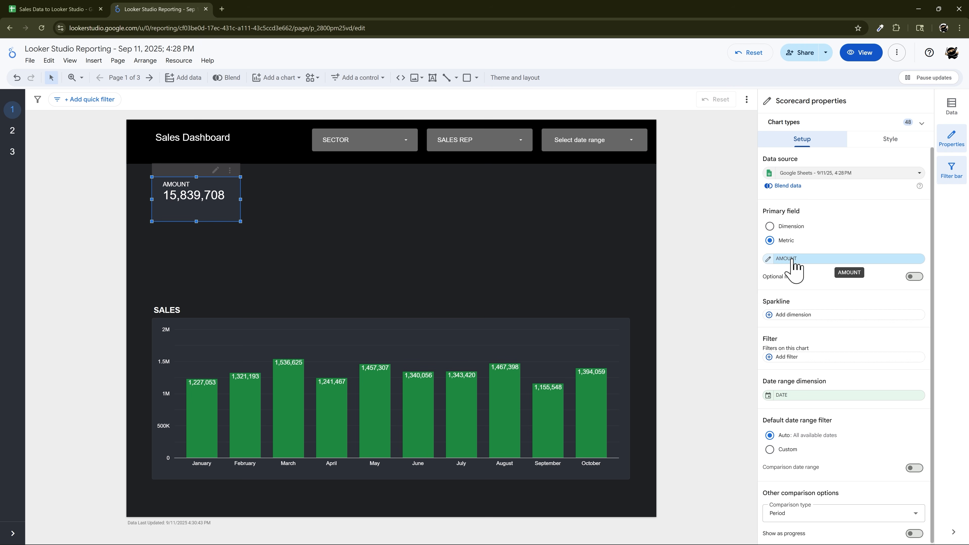
pyautogui.click(768, 260)
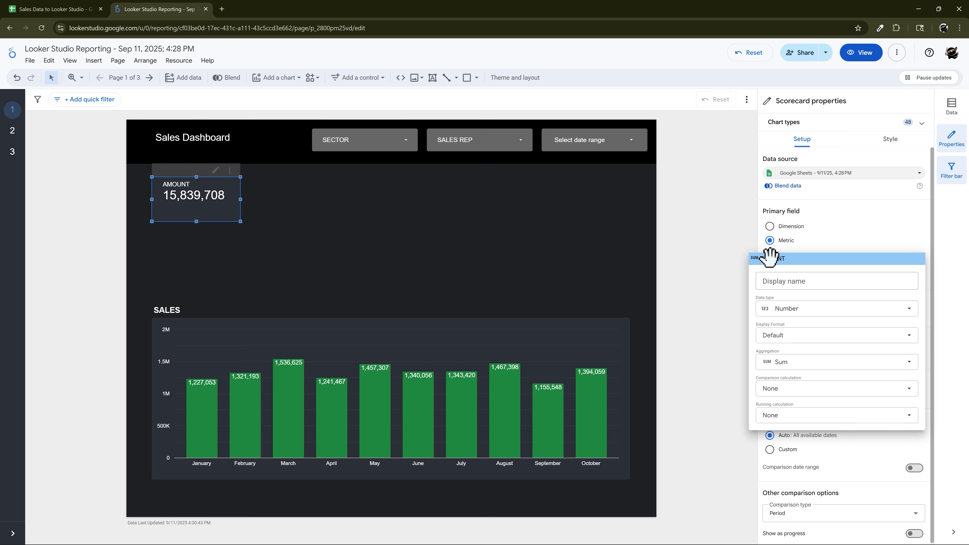
pyautogui.click(803, 280)
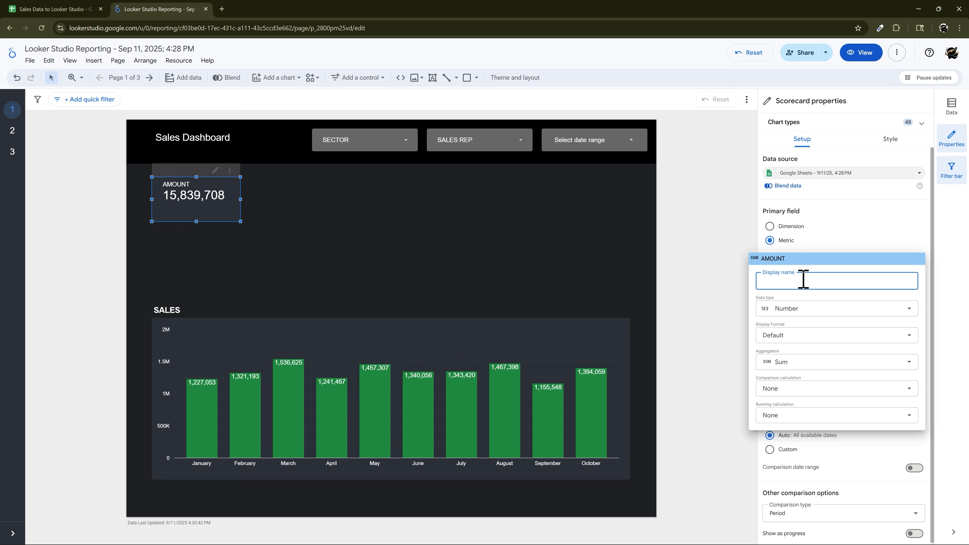
pyautogui.write('TOTAL ')
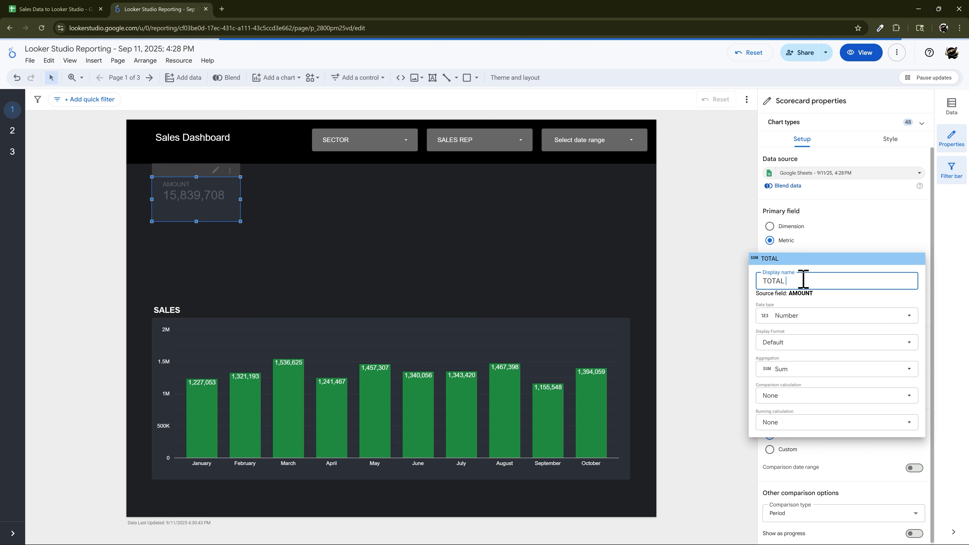
pyautogui.write('SALES')
pyautogui.press('Return')
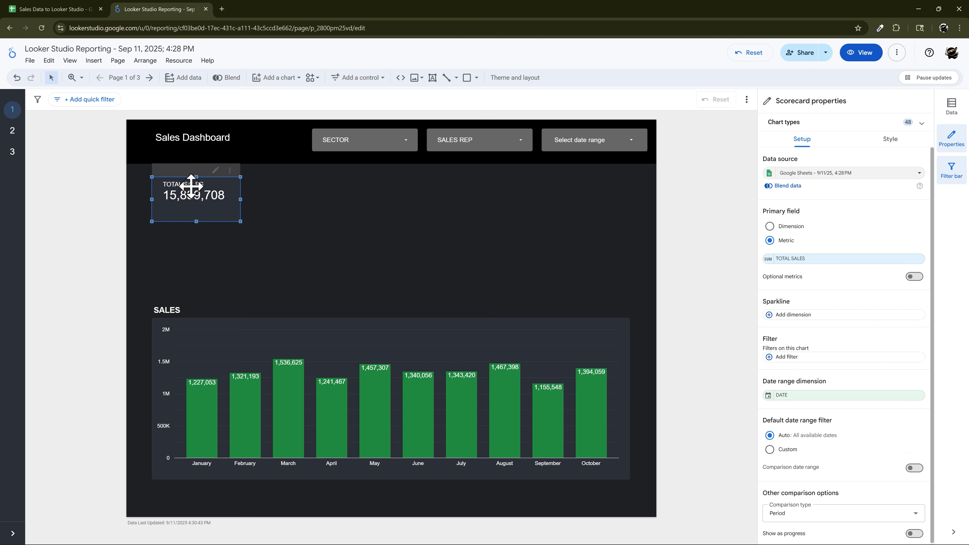
pyautogui.click(265, 201)
# Copy the TOTAL SALES scorecard and place the copy directly to its right, aligned with the original.
pyautogui.rightClick(229, 197)
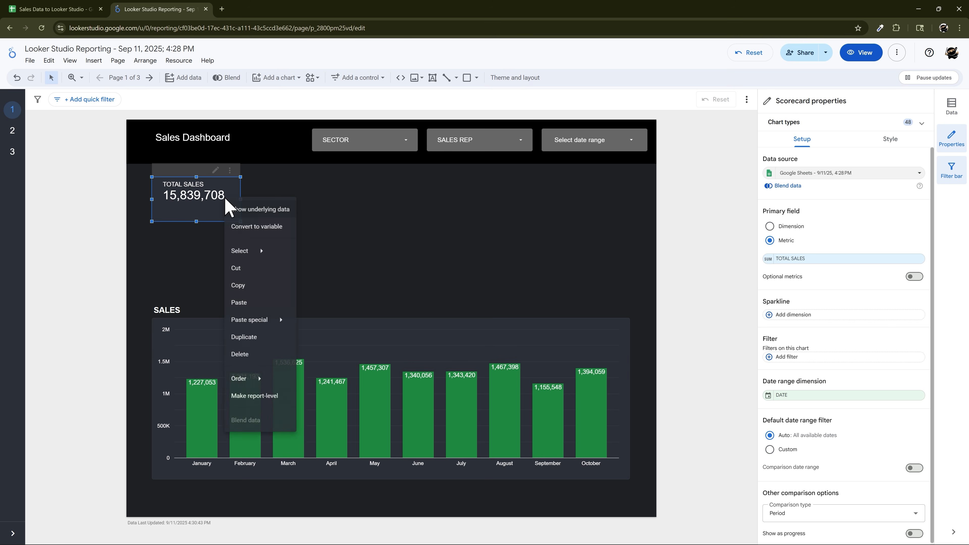
pyautogui.click(253, 290)
pyautogui.rightClick(292, 209)
pyautogui.click(320, 277)
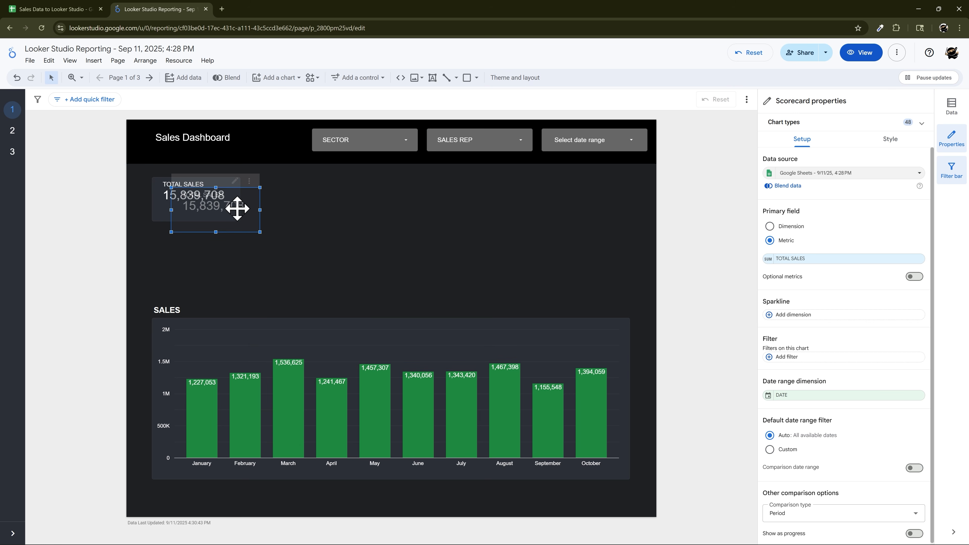
pyautogui.moveTo(237, 209); pyautogui.dragTo(316, 198)
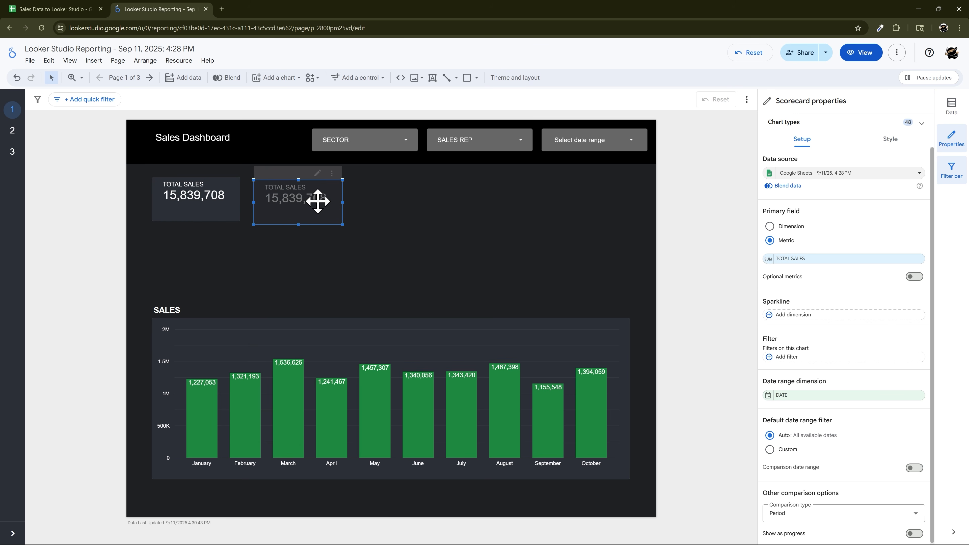
# Change the copied scorecard's aggregation to Average and its display name to AVG SALE.
pyautogui.click(787, 259)
pyautogui.click(792, 370)
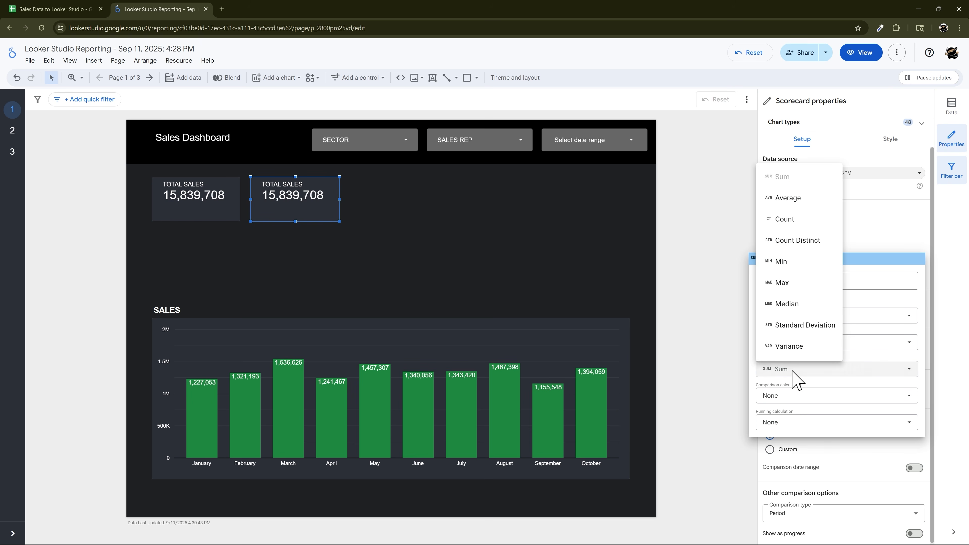
pyautogui.click(788, 198)
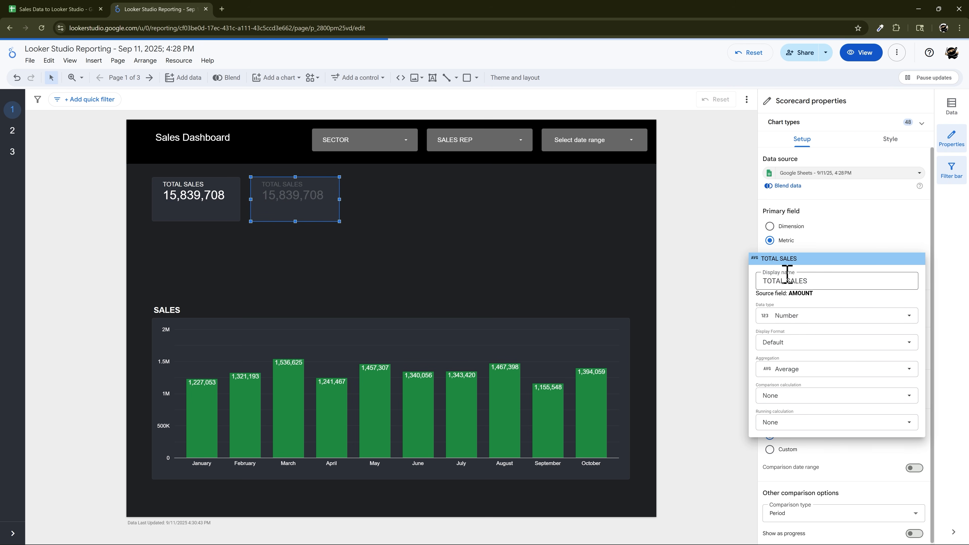
pyautogui.tripleClick(816, 281)
pyautogui.write('A')
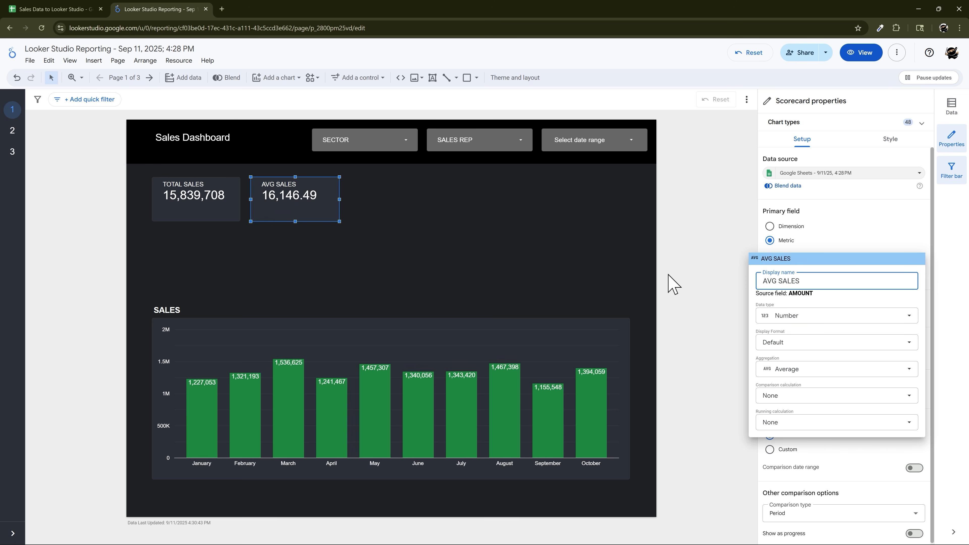
# Apply the custom number format $#,##0;$(#,##0) to the AVG SALE scorecard's metric.
pyautogui.click(783, 346)
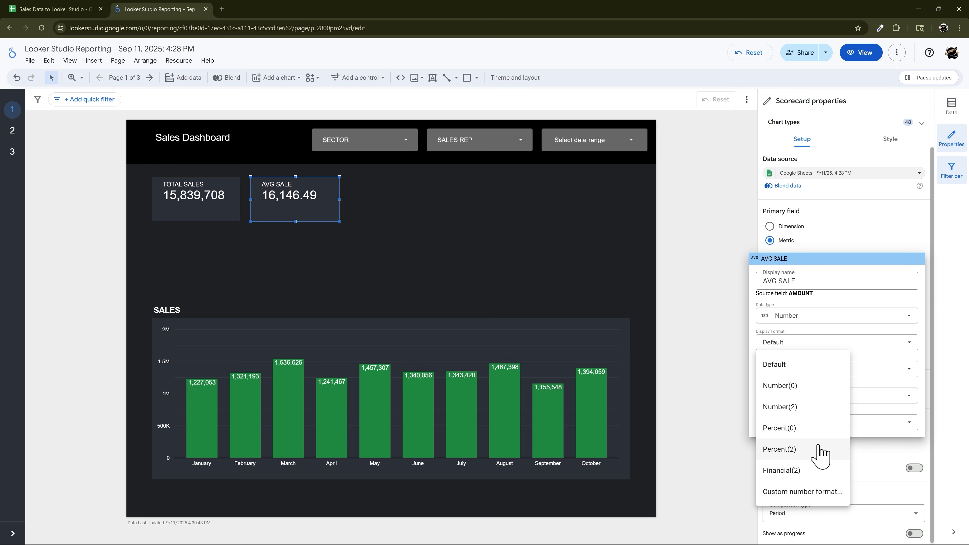
pyautogui.click(791, 472)
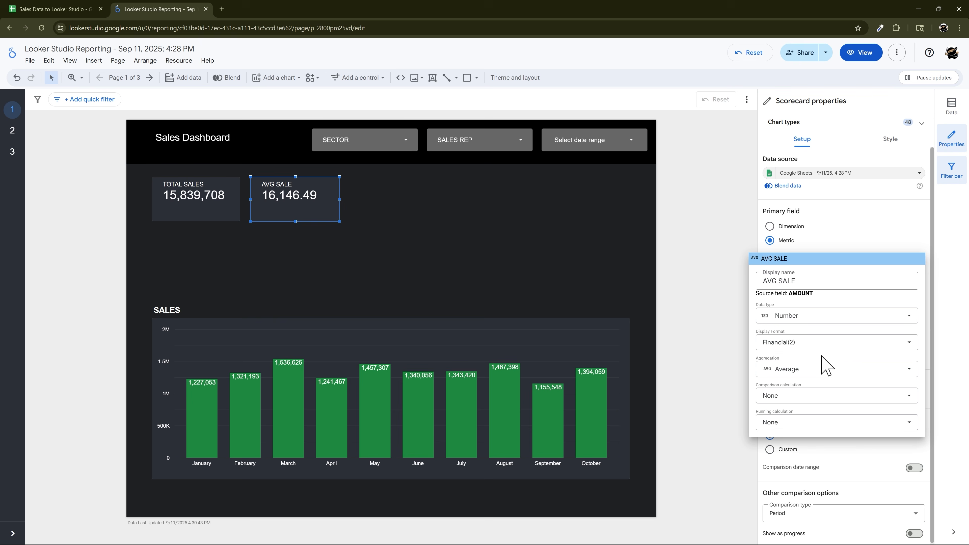
pyautogui.click(787, 346)
pyautogui.click(803, 493)
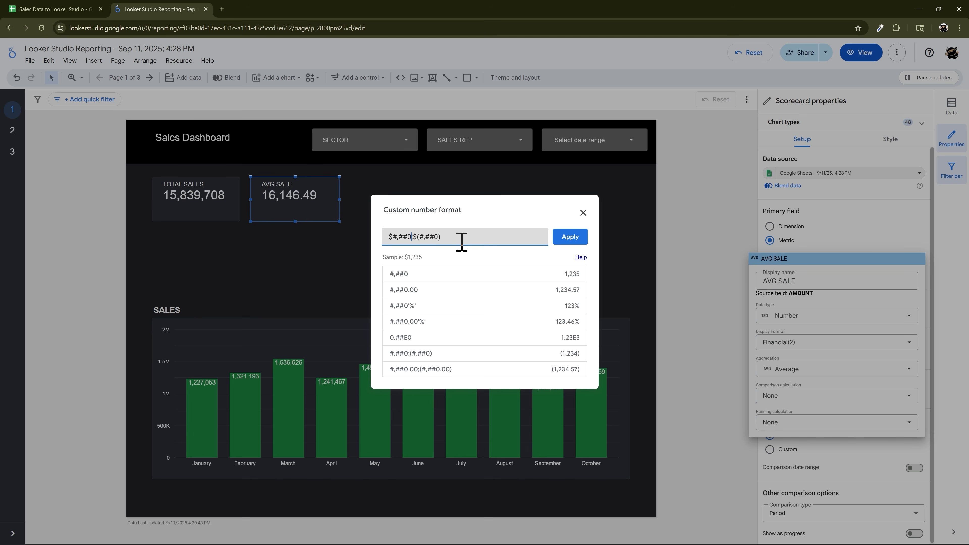
pyautogui.click(570, 239)
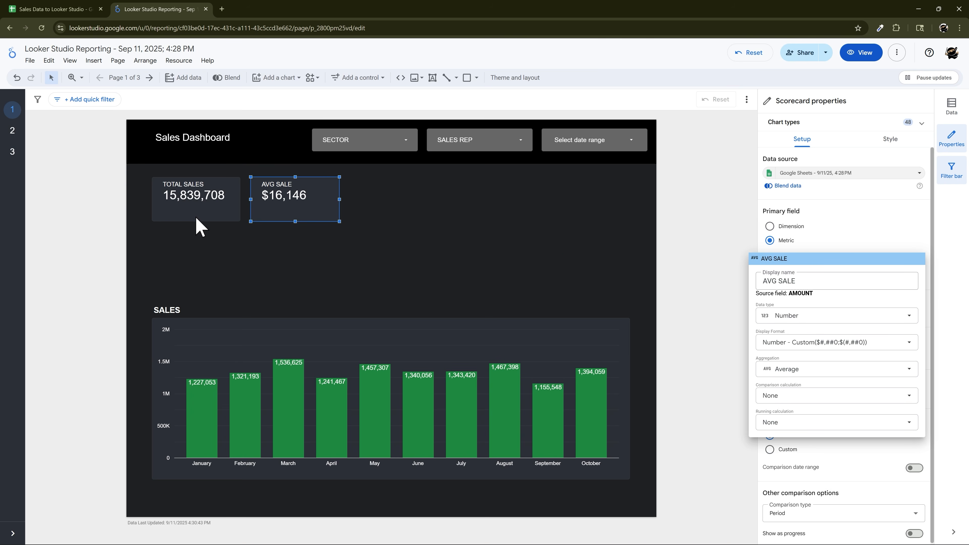
# Apply the custom number format $#,##0;($#,##0) to the TOTAL SALES scorecard's metric.
pyautogui.click(202, 201)
pyautogui.click(183, 194)
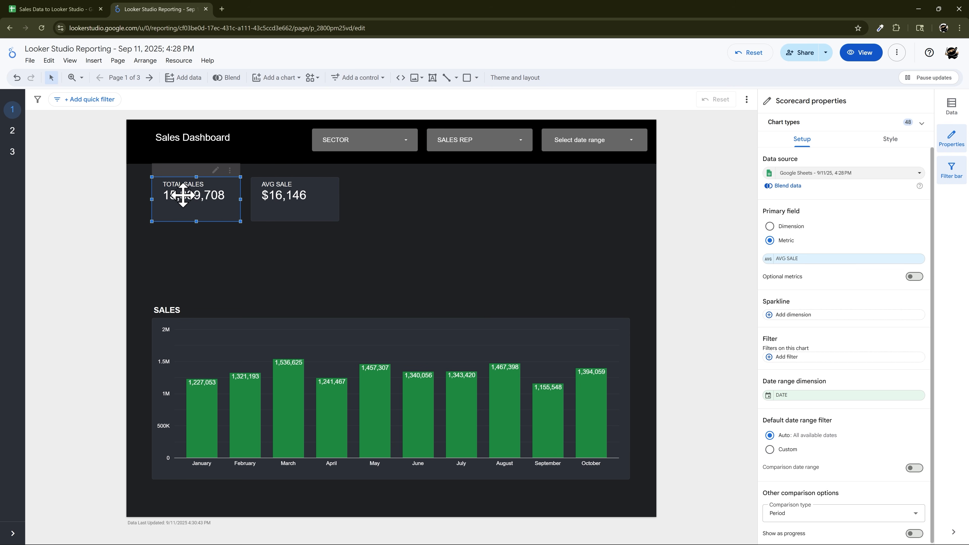
pyautogui.click(770, 260)
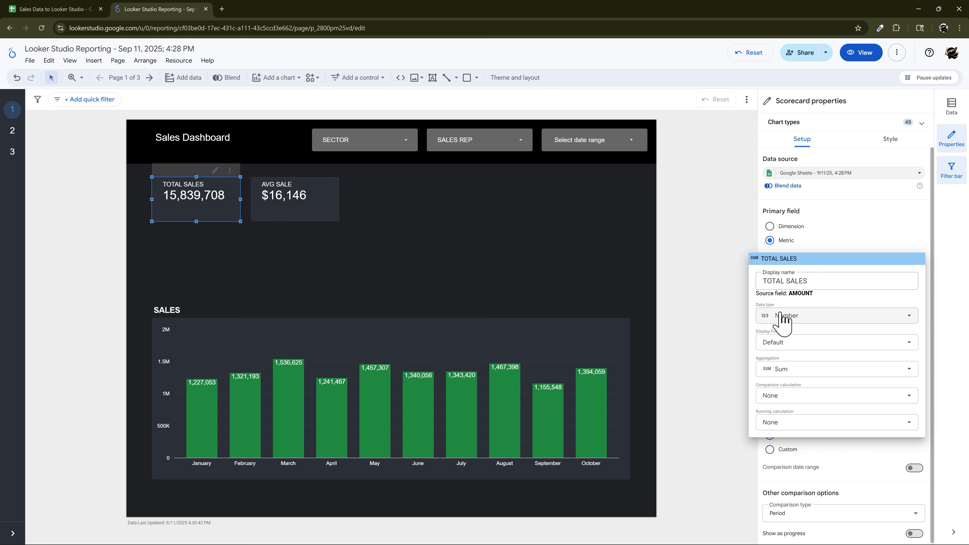
pyautogui.click(790, 342)
pyautogui.click(805, 492)
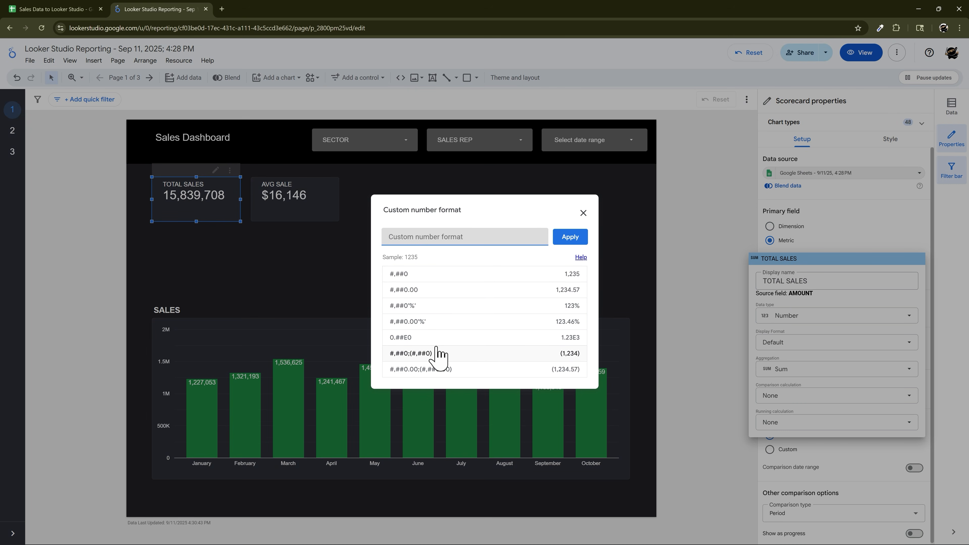
pyautogui.click(431, 354)
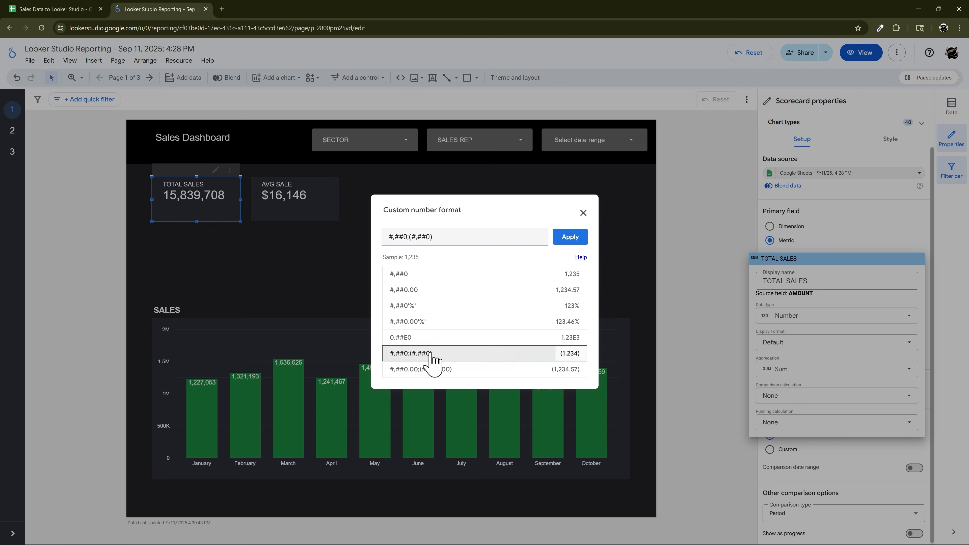
pyautogui.click(392, 240)
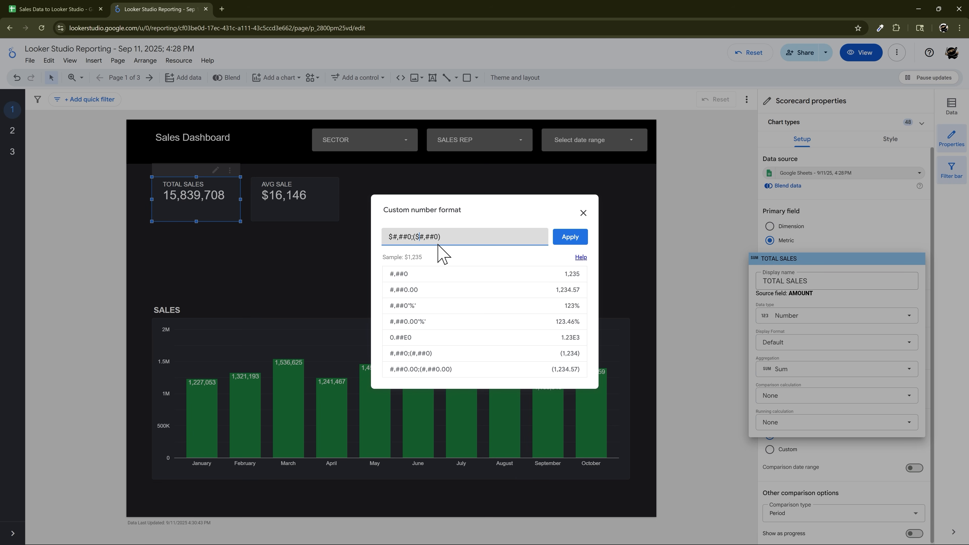
pyautogui.click(570, 238)
pyautogui.click(493, 219)
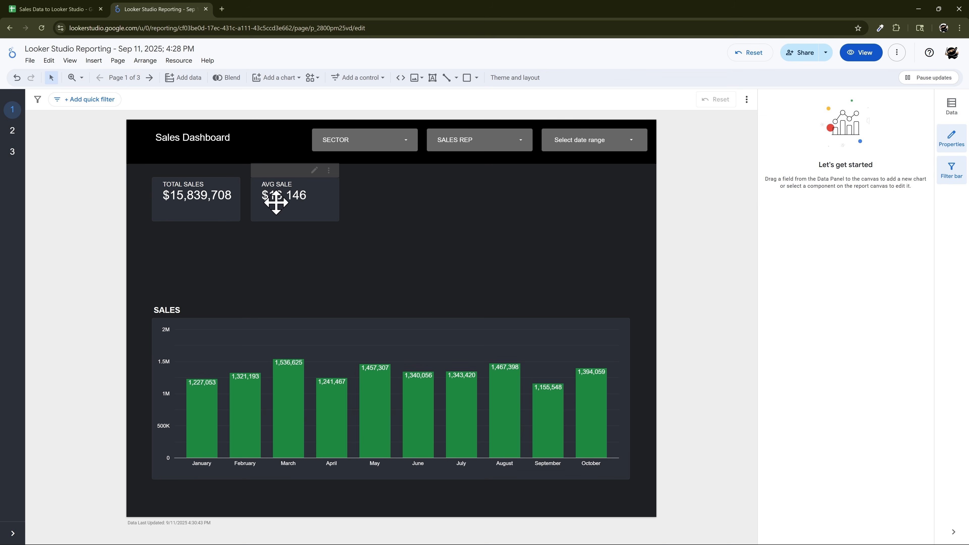
# Copy the AVG SALE scorecard and place the copy to its right as the third scorecard in the row.
pyautogui.click(276, 201)
pyautogui.rightClick(326, 204)
pyautogui.click(367, 292)
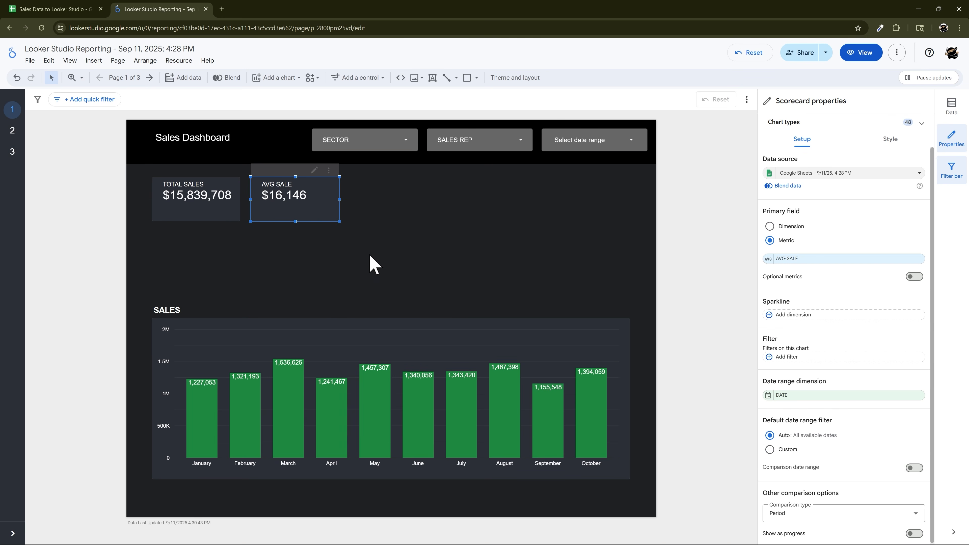
pyautogui.rightClick(378, 196)
pyautogui.click(405, 281)
pyautogui.moveTo(310, 199); pyautogui.dragTo(416, 199)
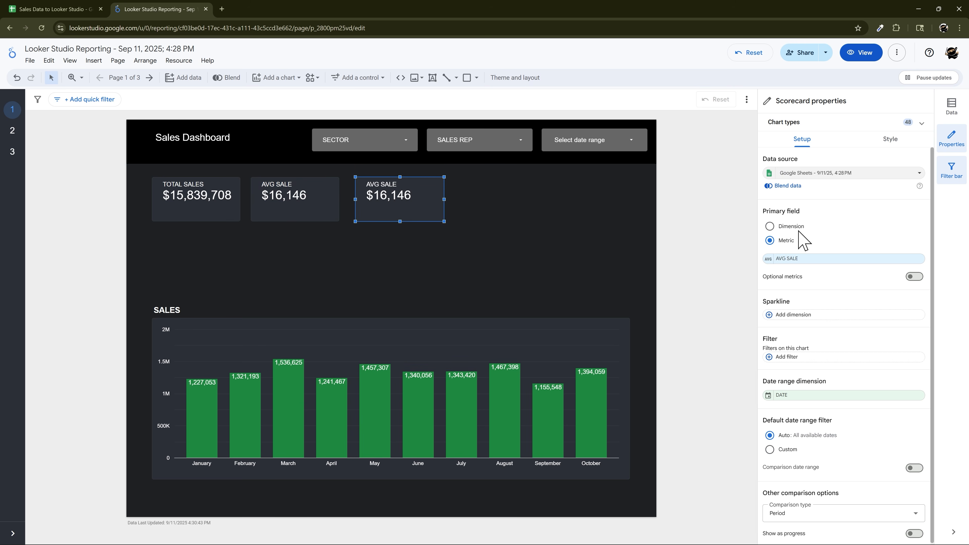
# Change the third scorecard's aggregation to Count and its display format to Number(0).
pyautogui.click(774, 258)
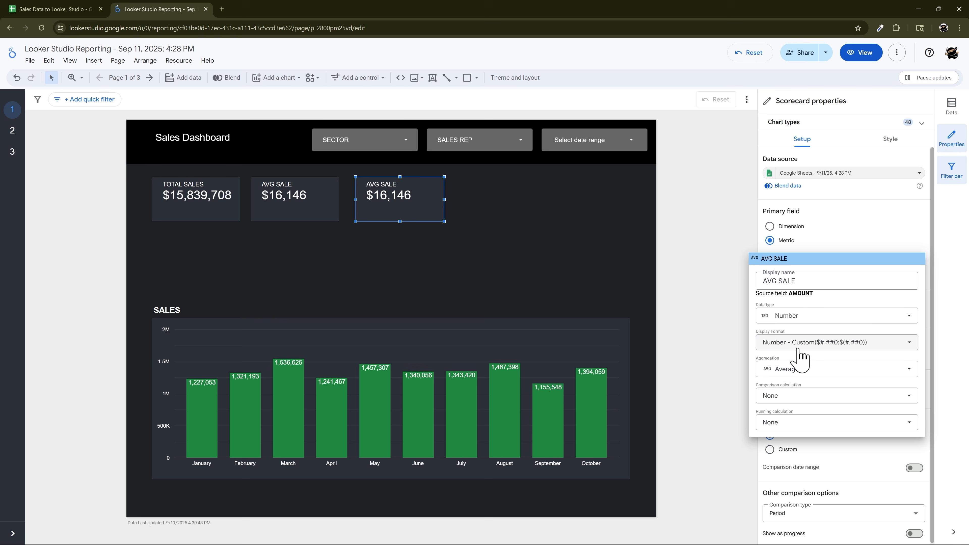
pyautogui.click(800, 368)
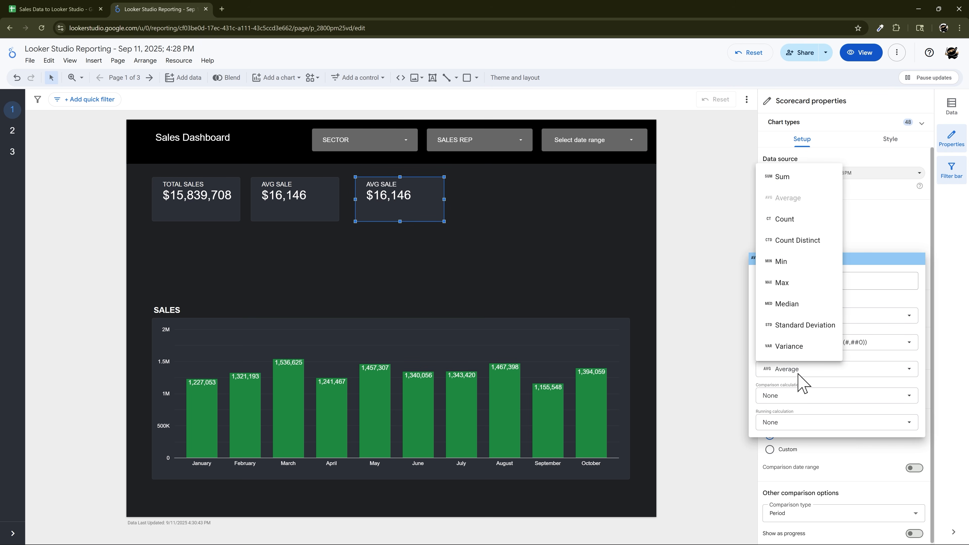
pyautogui.click(786, 220)
pyautogui.click(792, 344)
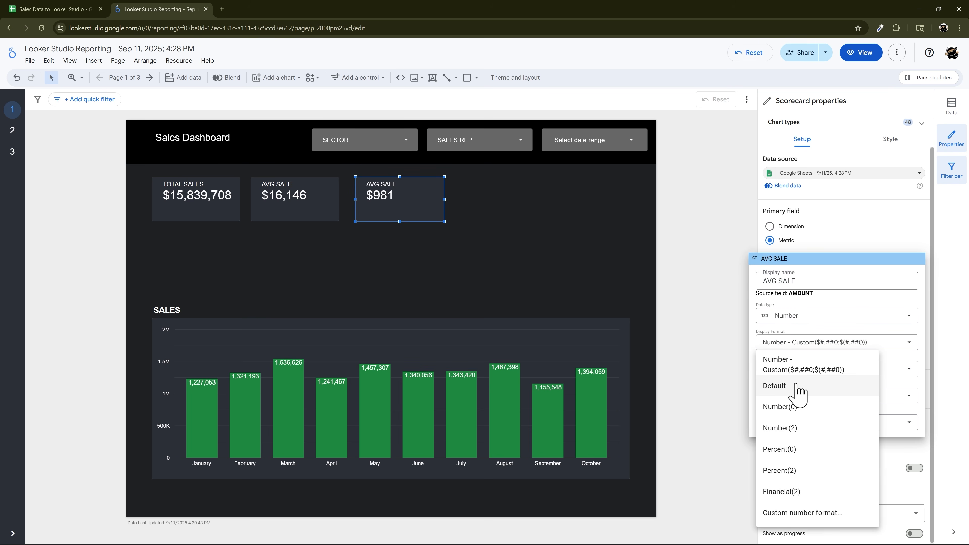
pyautogui.click(787, 407)
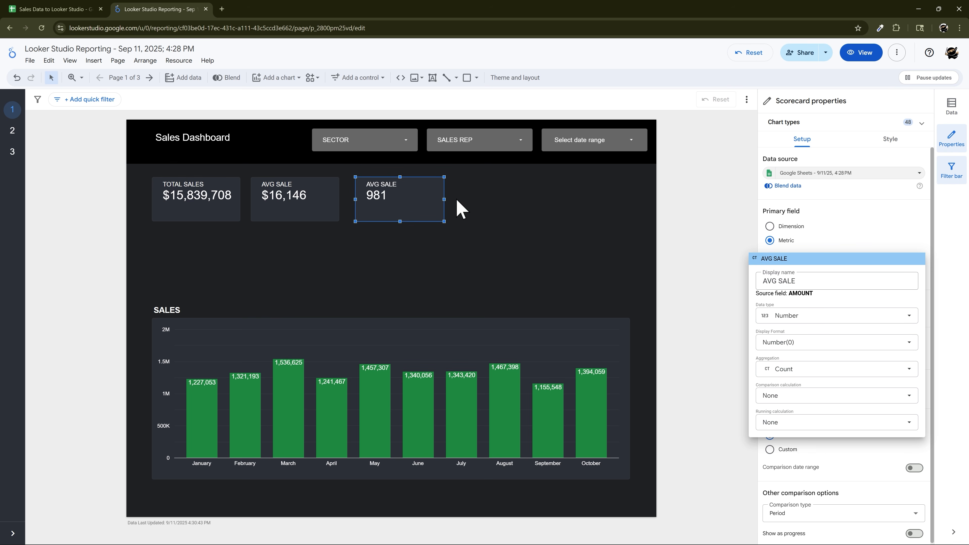
# Rename the third scorecard's metric to # OF SALES.
pyautogui.moveTo(796, 277); pyautogui.dragTo(740, 277)
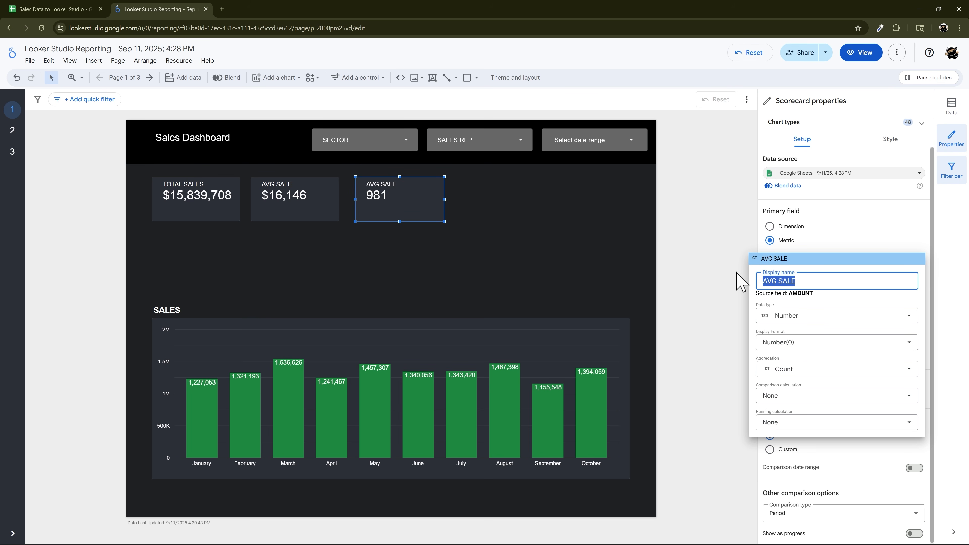
pyautogui.write('# OF')
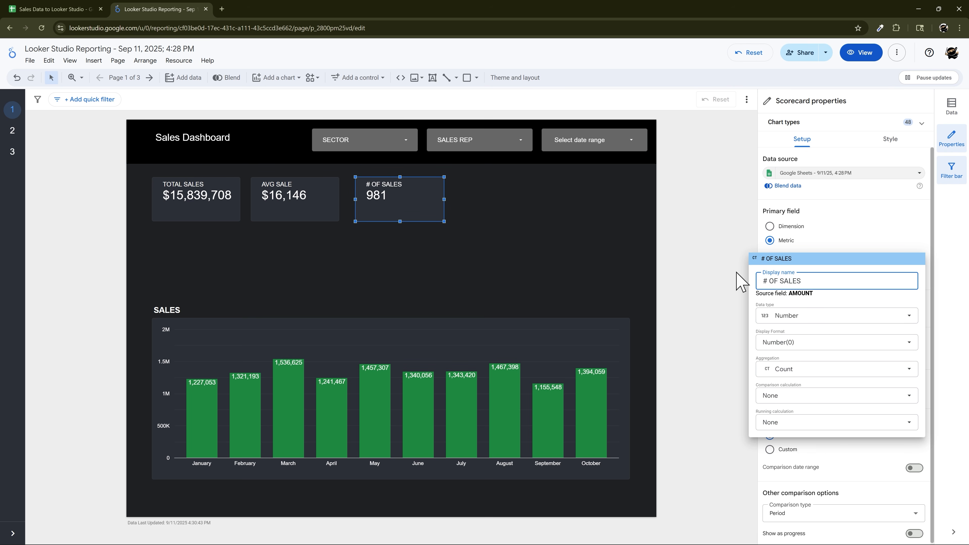
pyautogui.click(864, 244)
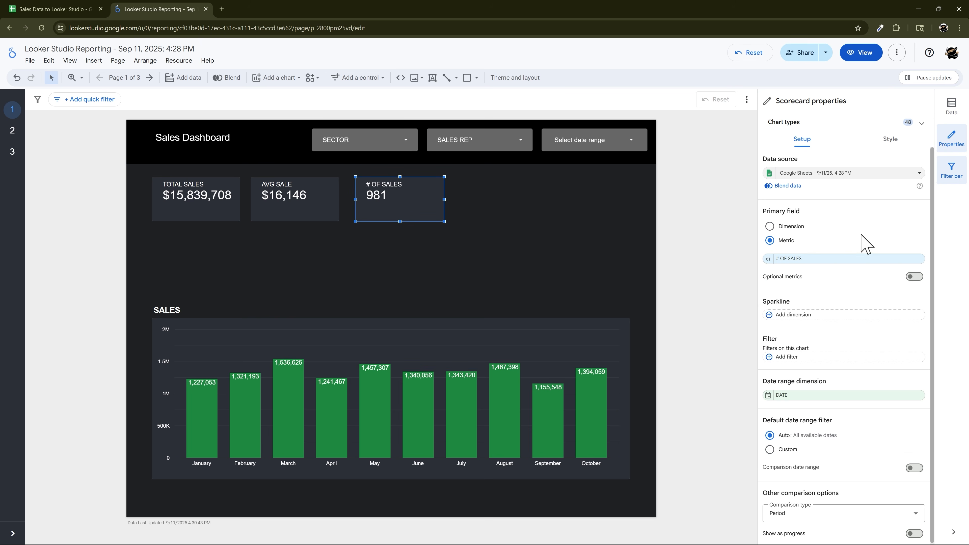
# Center the field name, field value and comparison of the # OF SALES scorecard.
pyautogui.click(894, 145)
pyautogui.scroll(-5, 820, 248)
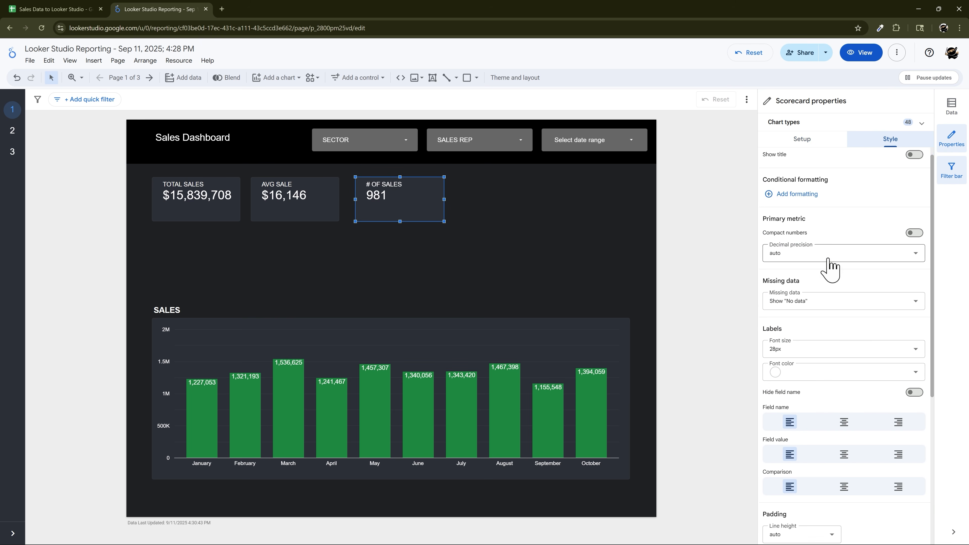
pyautogui.click(849, 265)
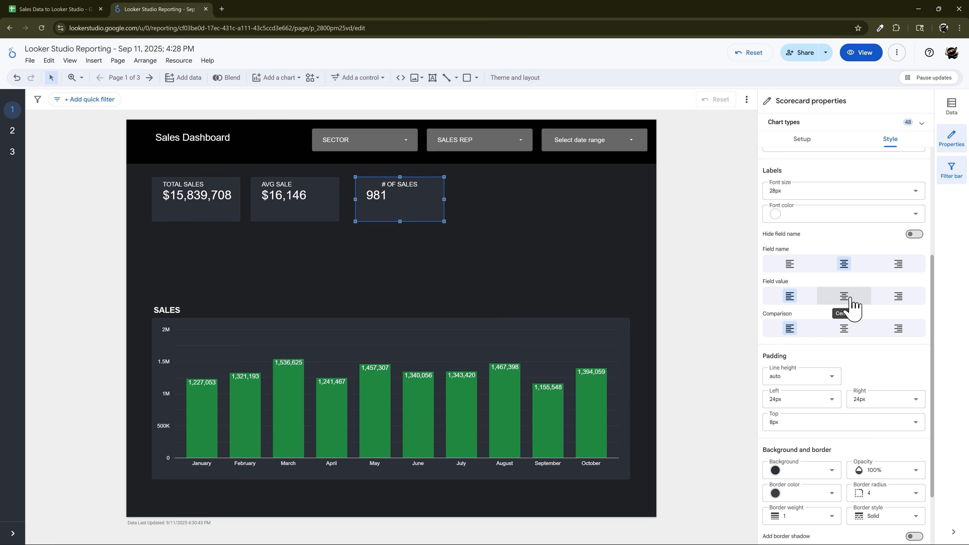
pyautogui.click(848, 298)
pyautogui.click(848, 329)
# Center the field name, field value and comparison of the AVG SALE scorecard.
pyautogui.click(288, 198)
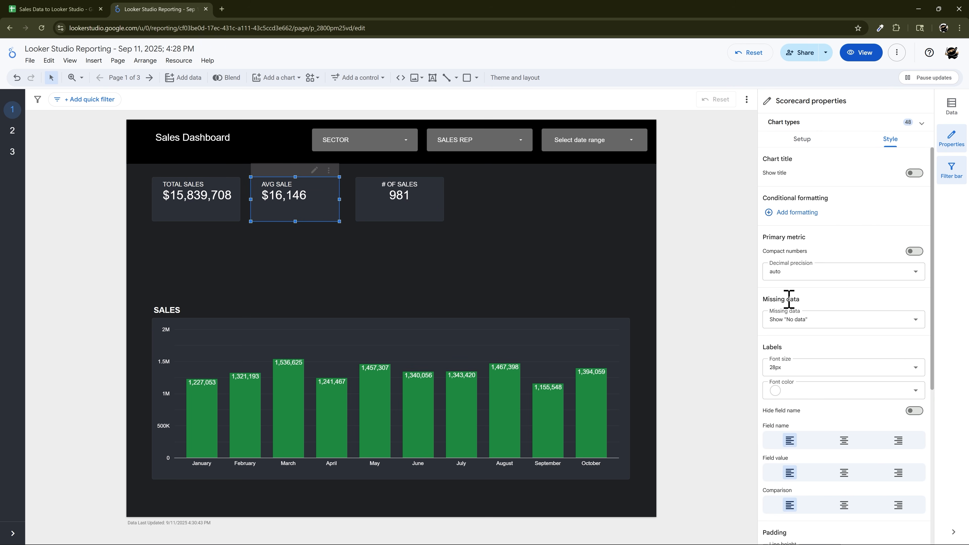
pyautogui.click(844, 440)
pyautogui.click(844, 472)
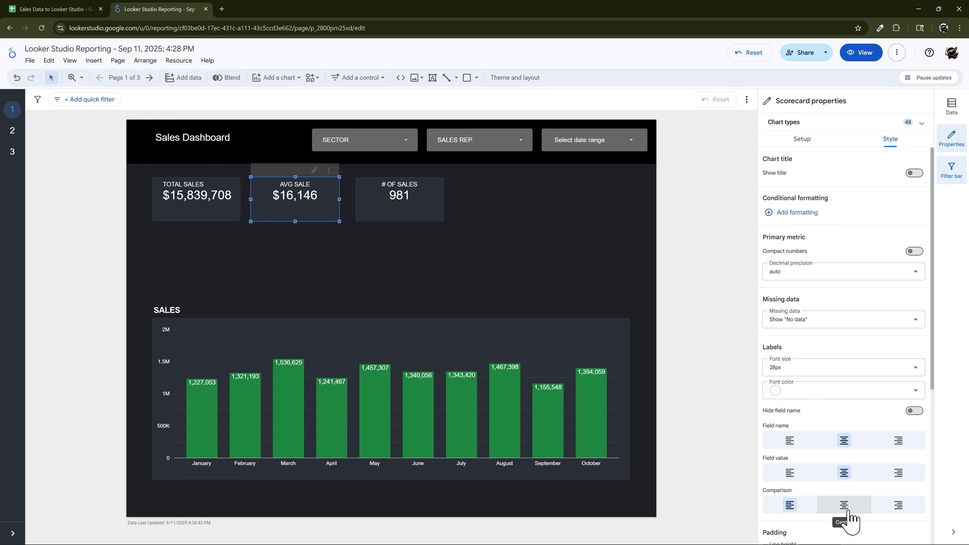
pyautogui.click(843, 505)
# Center the field name, field value and comparison of the TOTAL SALES scorecard.
pyautogui.click(236, 208)
pyautogui.click(844, 441)
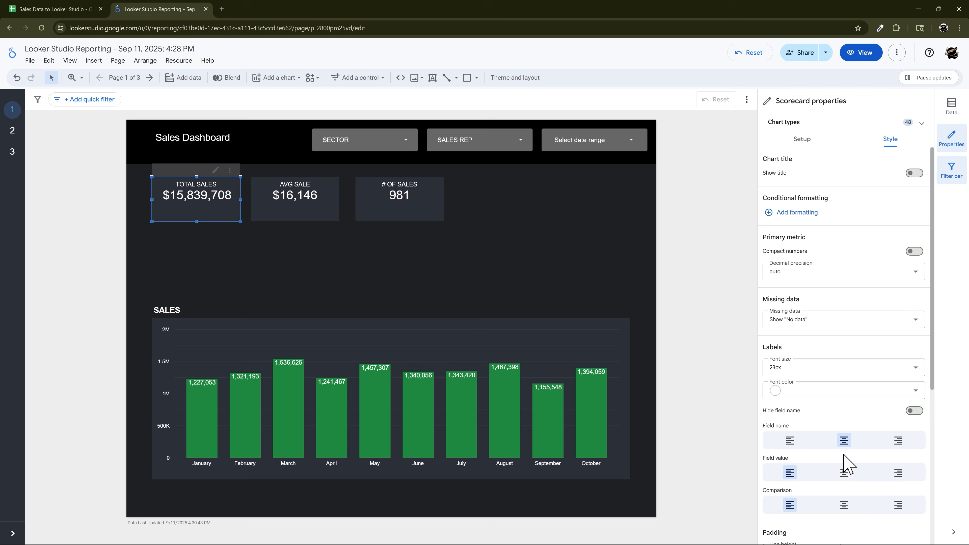
pyautogui.click(844, 473)
pyautogui.click(843, 505)
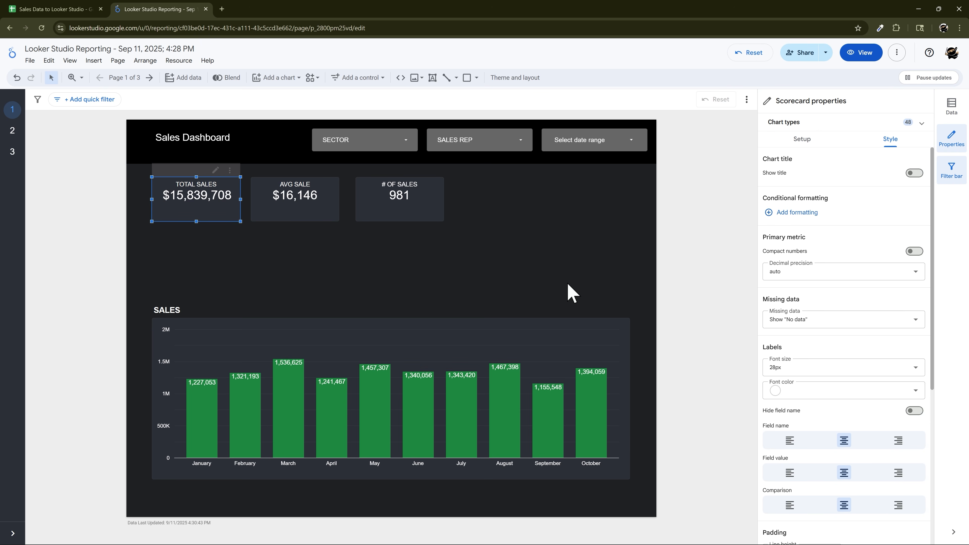
pyautogui.scroll(-4, 829, 415)
pyautogui.scroll(4, 839, 372)
pyautogui.click(535, 228)
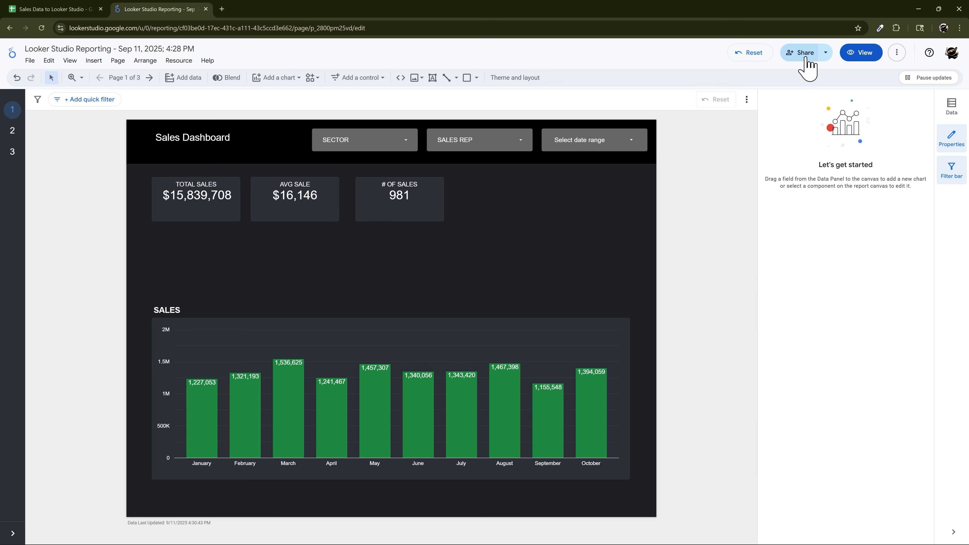
# Preview the Overall page in view mode and return to the TOTAL SALES scorecard's setup options.
pyautogui.click(857, 55)
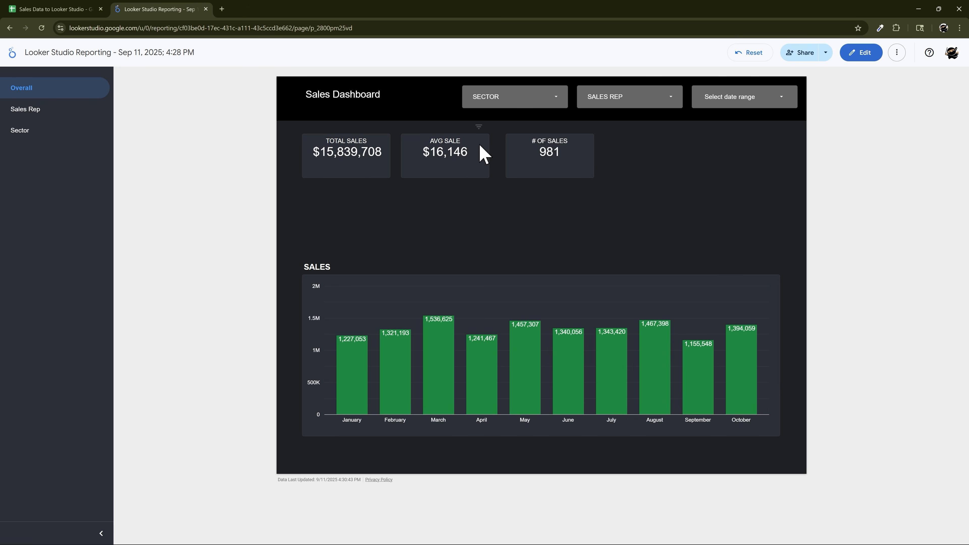
pyautogui.click(855, 53)
pyautogui.click(210, 220)
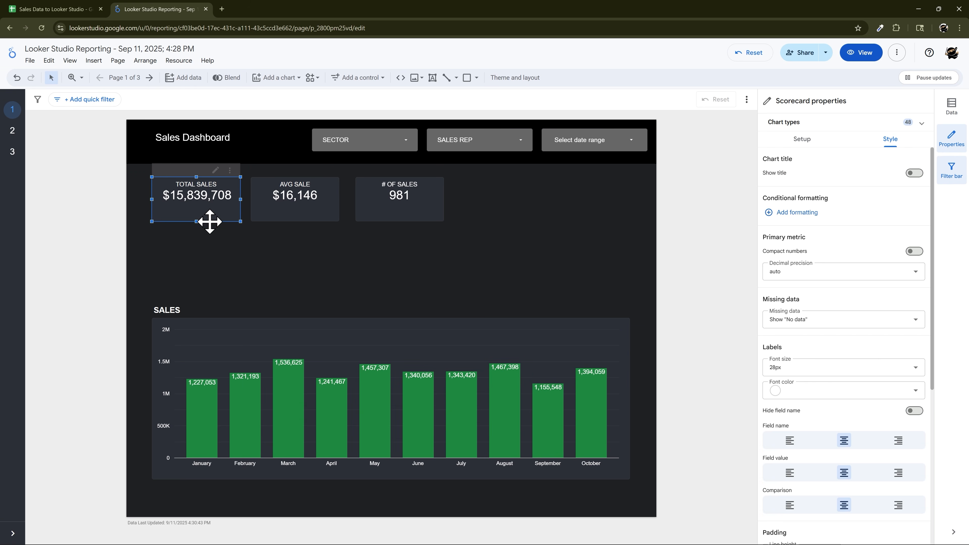
pyautogui.click(800, 142)
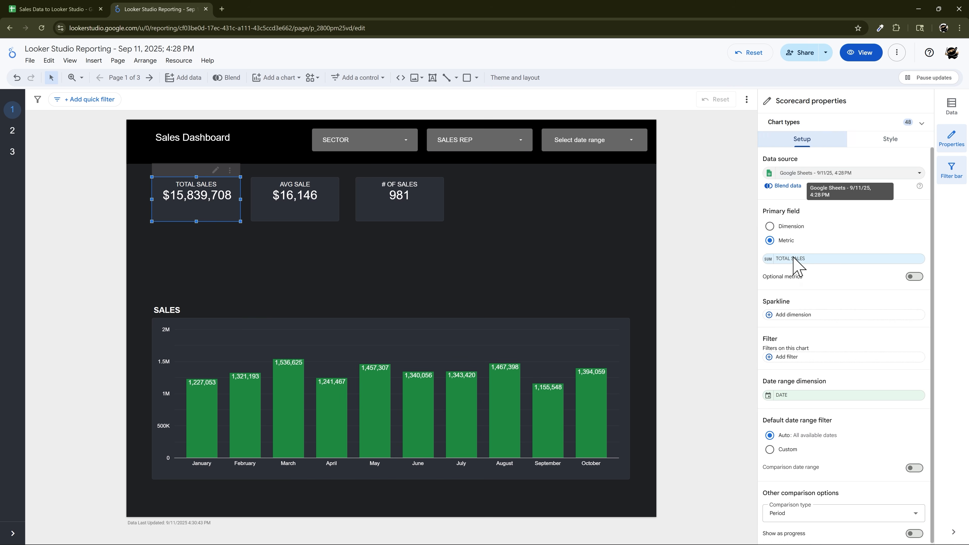
pyautogui.click(922, 123)
# In view mode, filter the dashboard to the date range Sep 1, 2025 to Sep 30, 2025.
pyautogui.click(860, 52)
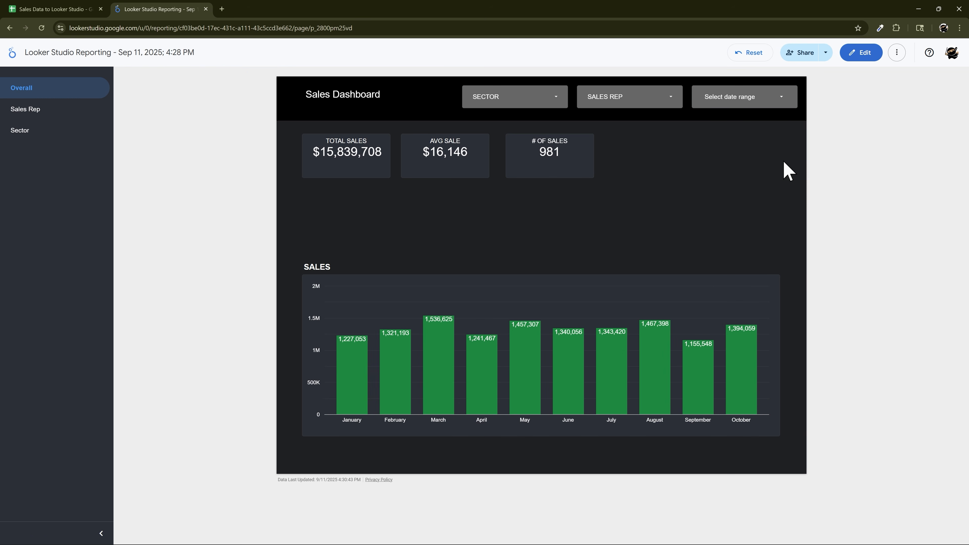
pyautogui.click(753, 97)
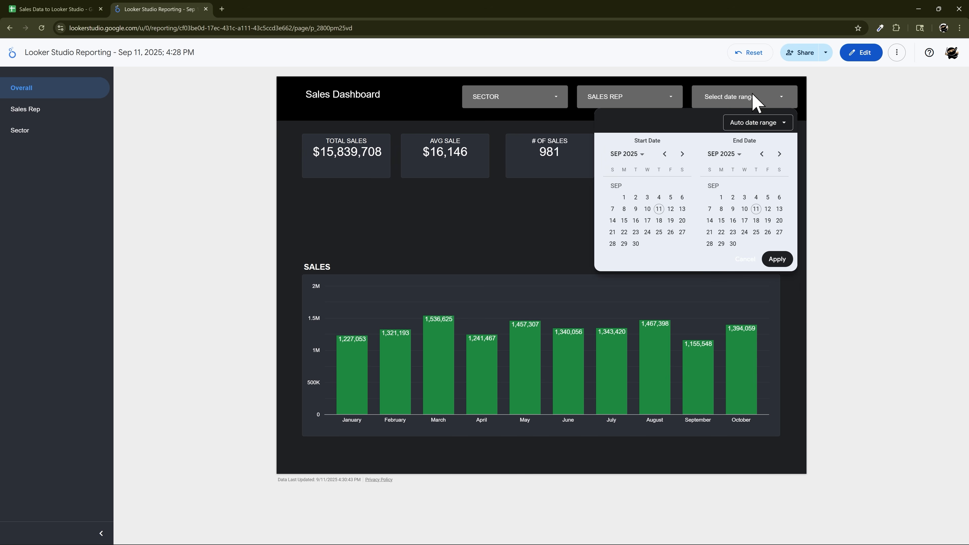
pyautogui.click(624, 198)
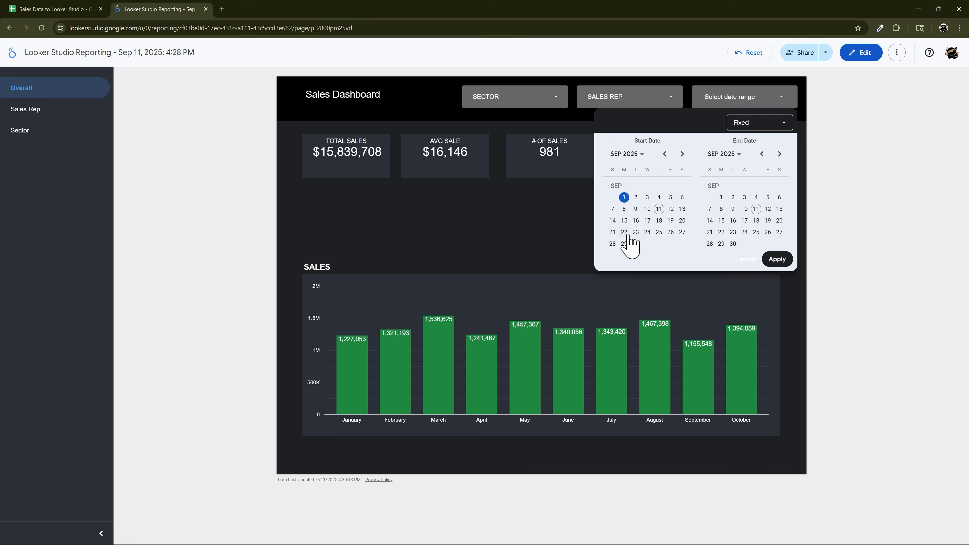
pyautogui.click(624, 197)
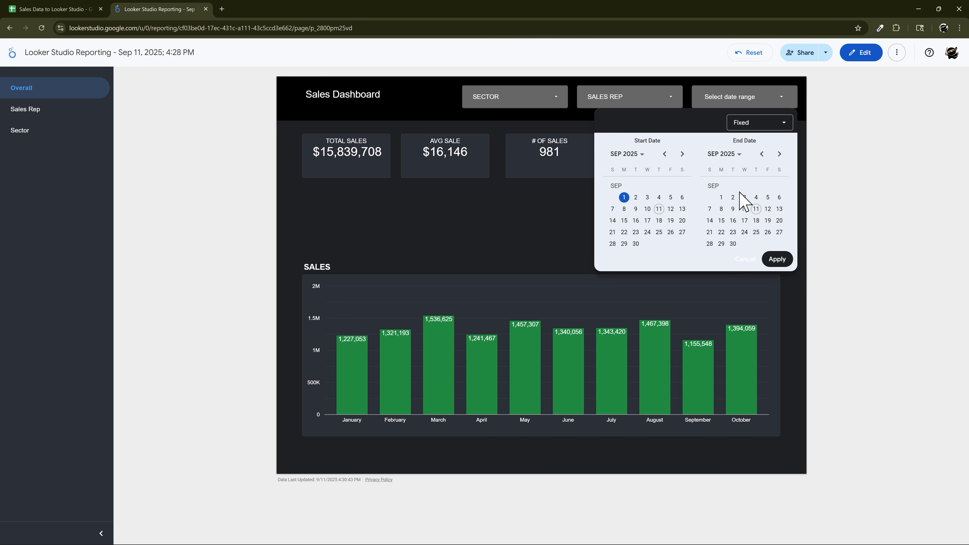
pyautogui.click(734, 244)
pyautogui.click(776, 259)
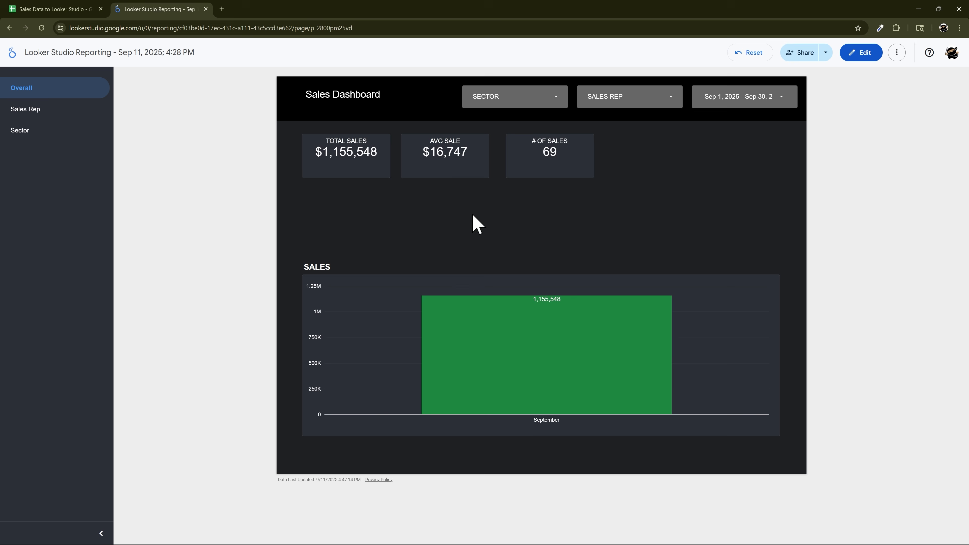
# Set the TOTAL SALES scorecard's comparison date range to Previous period and turn off showing it as progress.
pyautogui.click(859, 52)
pyautogui.click(222, 214)
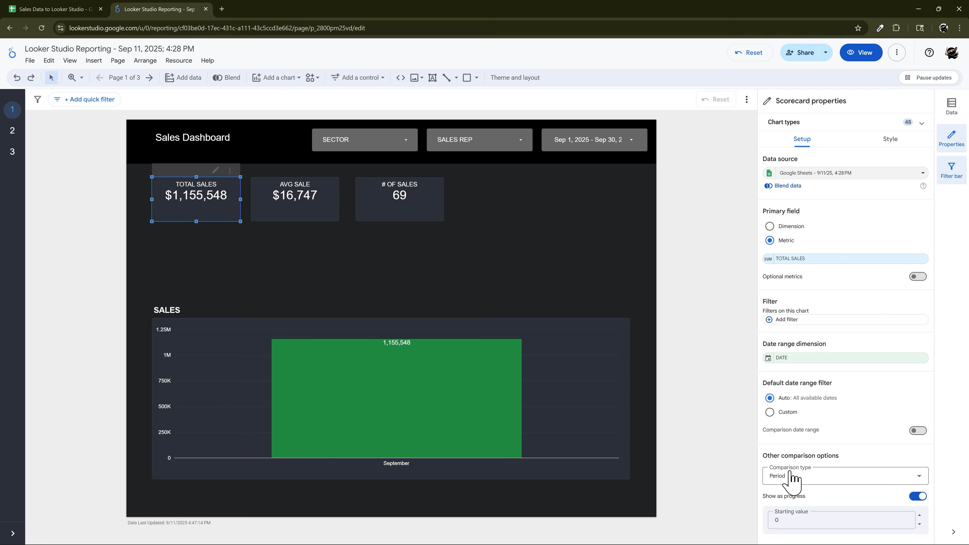
pyautogui.click(911, 431)
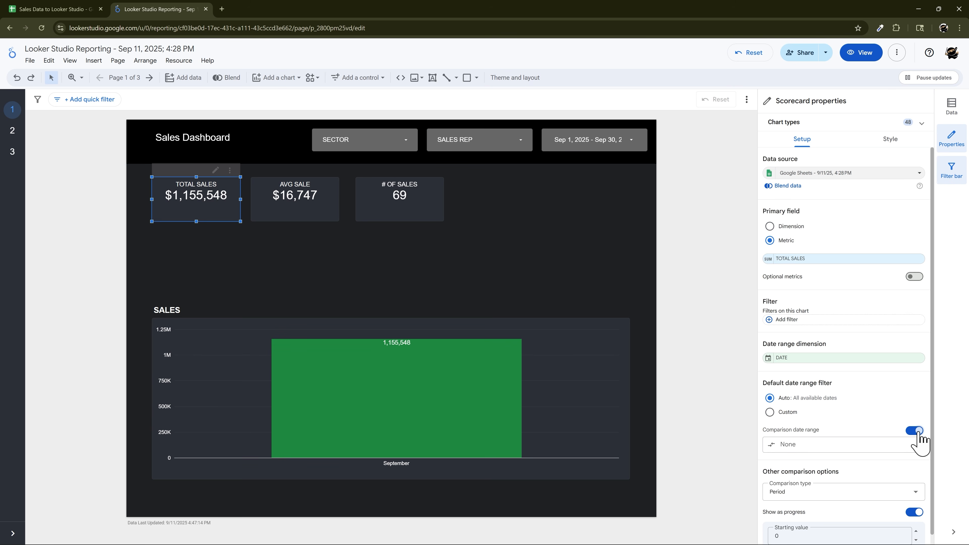
pyautogui.click(836, 447)
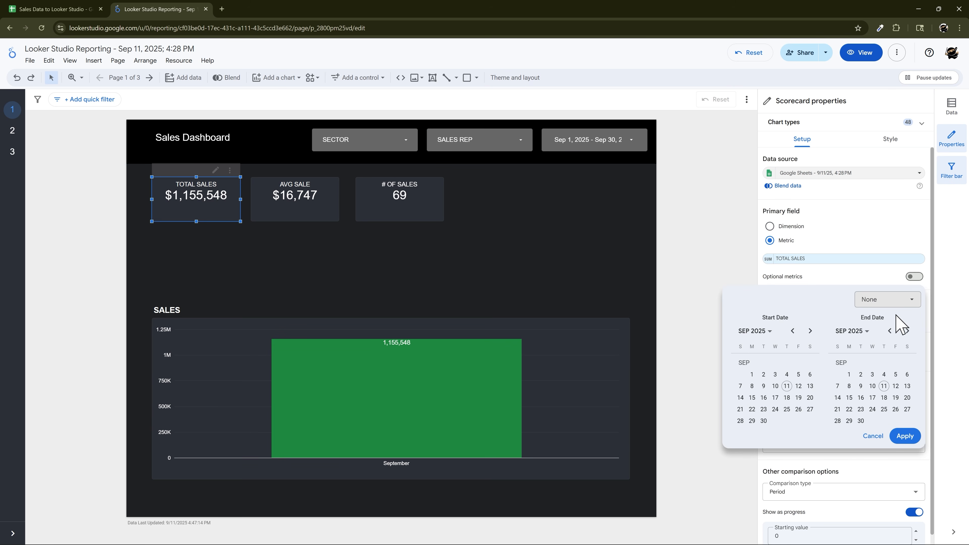
pyautogui.click(889, 301)
pyautogui.click(883, 343)
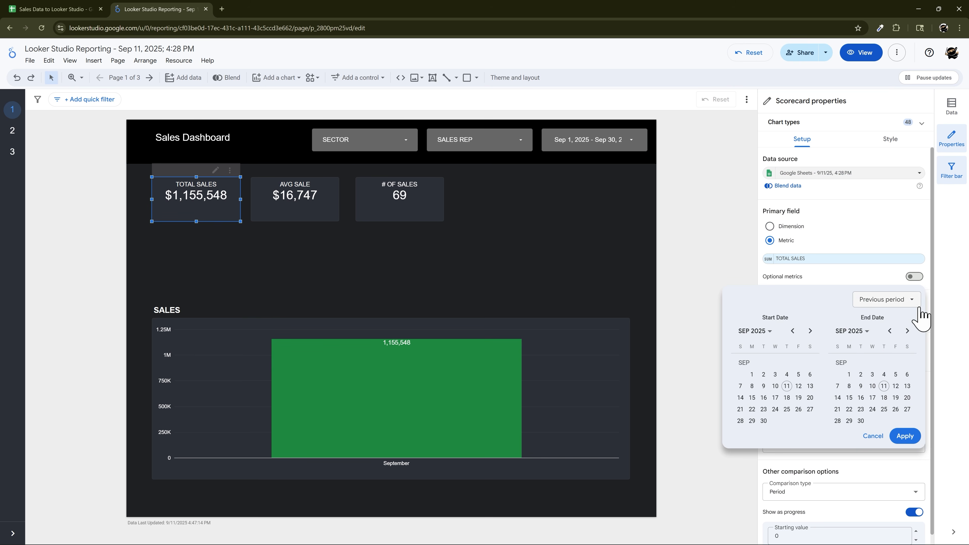
pyautogui.click(905, 437)
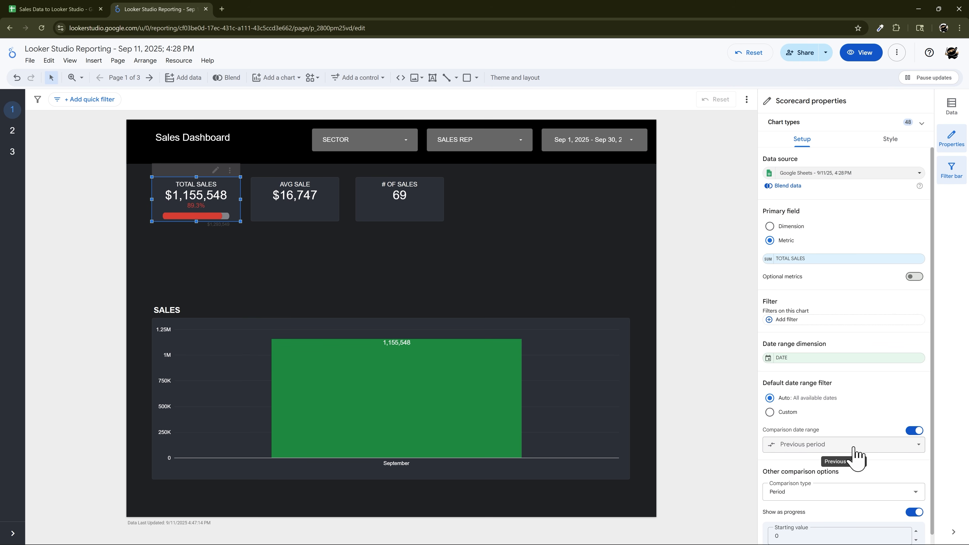
pyautogui.click(913, 508)
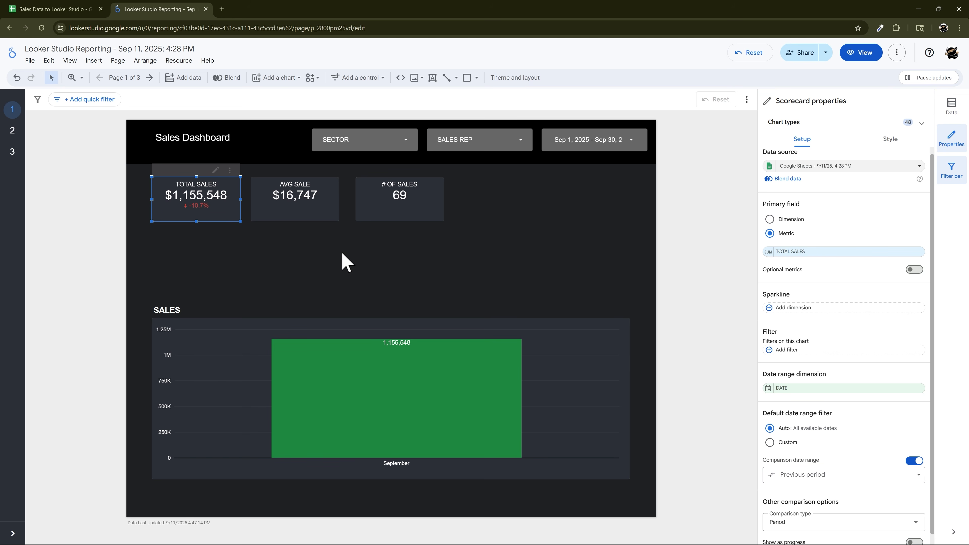
# In view mode, change the dashboard's date range filter to Aug 1, 2025 through Aug 31, 2025.
pyautogui.click(861, 54)
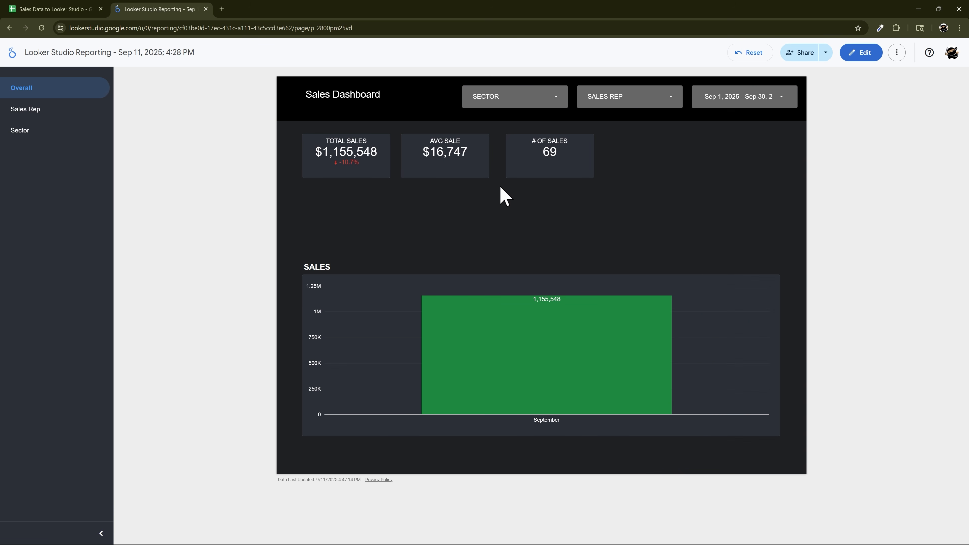
pyautogui.click(775, 99)
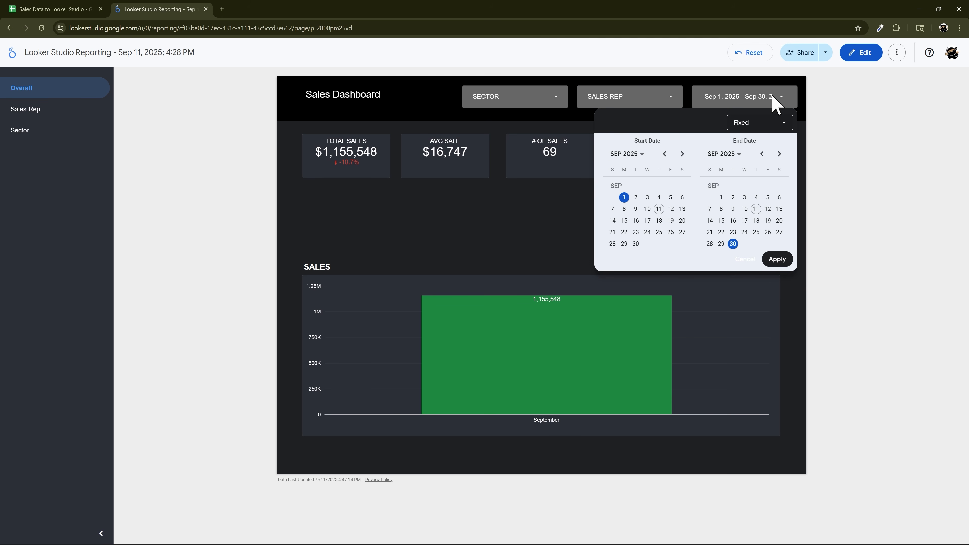
pyautogui.click(665, 153)
pyautogui.click(670, 186)
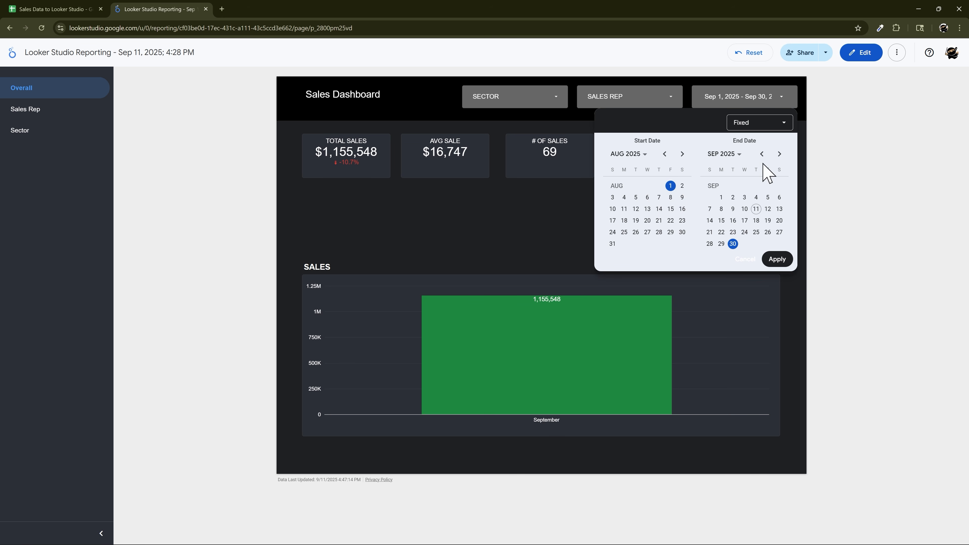
pyautogui.click(762, 154)
pyautogui.click(710, 244)
pyautogui.click(777, 259)
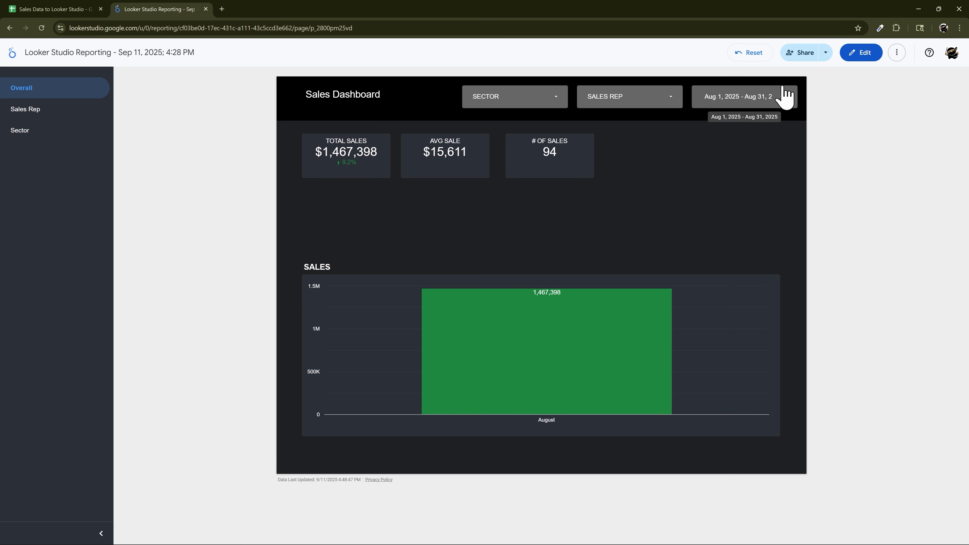
# Return to edit mode and set the AVG SALE scorecard's comparison date range to Previous period.
pyautogui.click(855, 55)
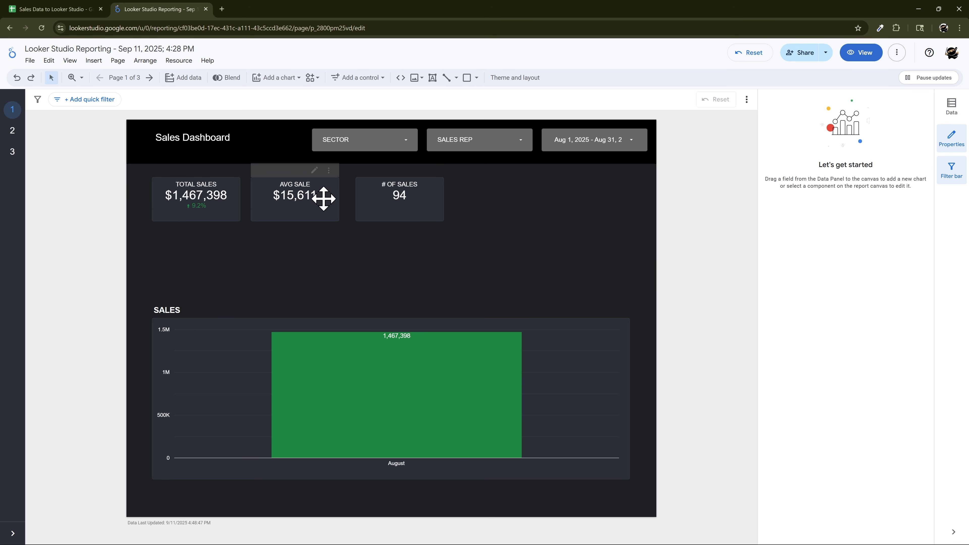
pyautogui.click(302, 201)
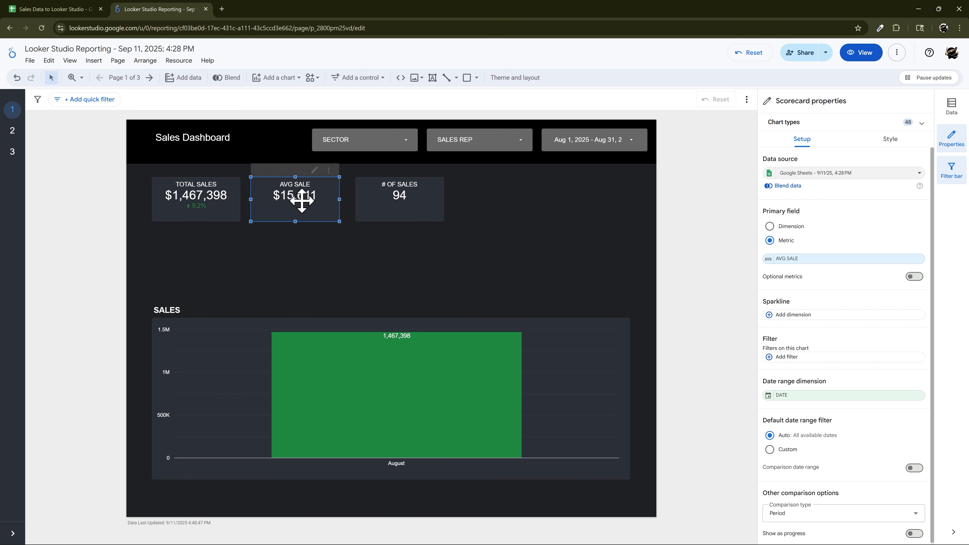
pyautogui.click(914, 466)
pyautogui.click(891, 336)
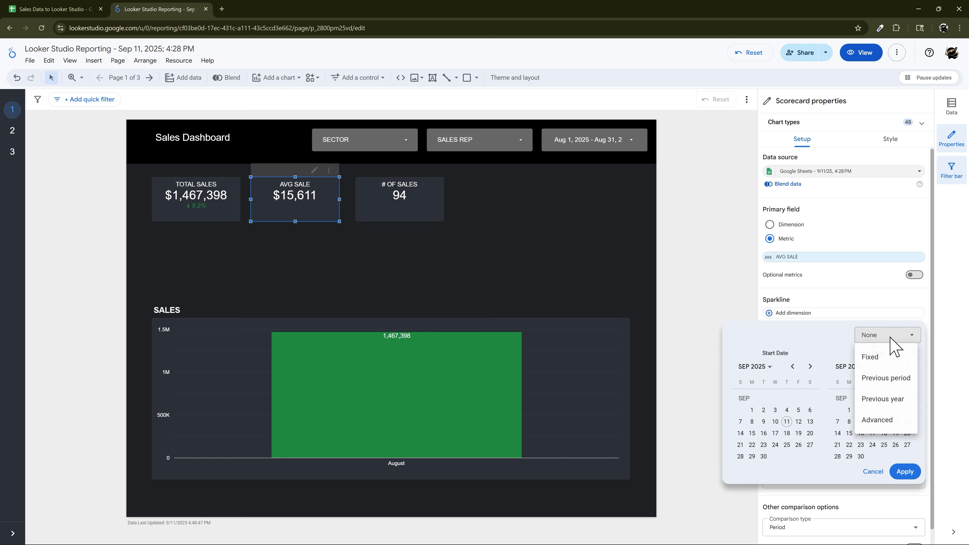
pyautogui.click(886, 379)
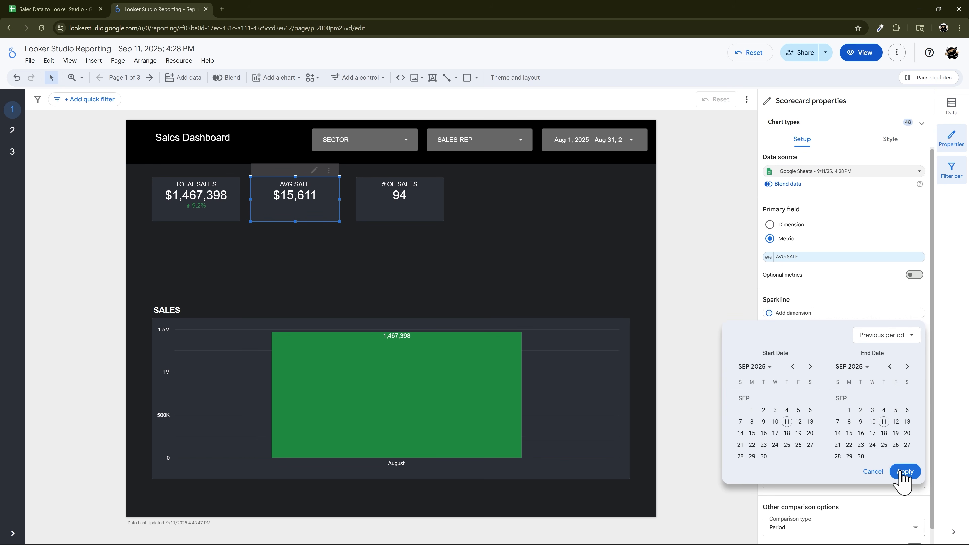
# Set the # OF SALES scorecard's comparison date range to Previous period.
pyautogui.click(411, 196)
pyautogui.click(913, 468)
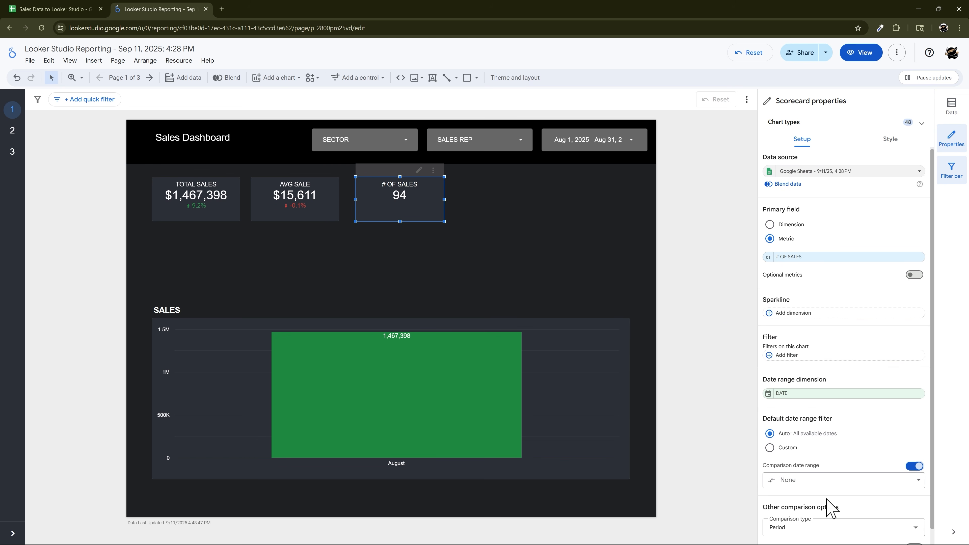
pyautogui.click(828, 501)
pyautogui.click(877, 338)
pyautogui.click(885, 378)
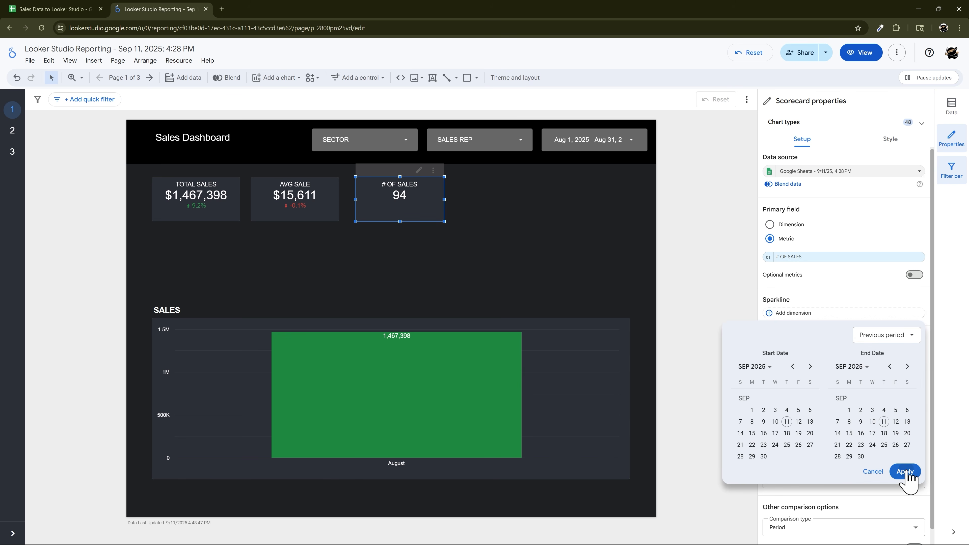
pyautogui.click(905, 471)
pyautogui.click(428, 246)
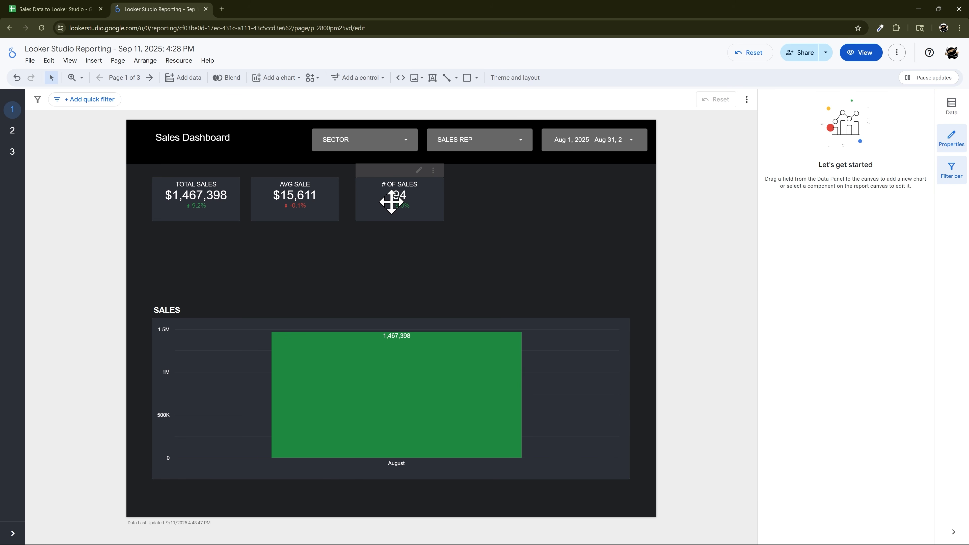
# Spread the # OF SALES and AVG SALE scorecards across the SALES chart's width and widen the TOTAL SALES scorecard to match them.
pyautogui.moveTo(390, 203); pyautogui.dragTo(524, 199)
pyautogui.click(267, 195)
pyautogui.moveTo(340, 200); pyautogui.dragTo(424, 210)
pyautogui.click(238, 196)
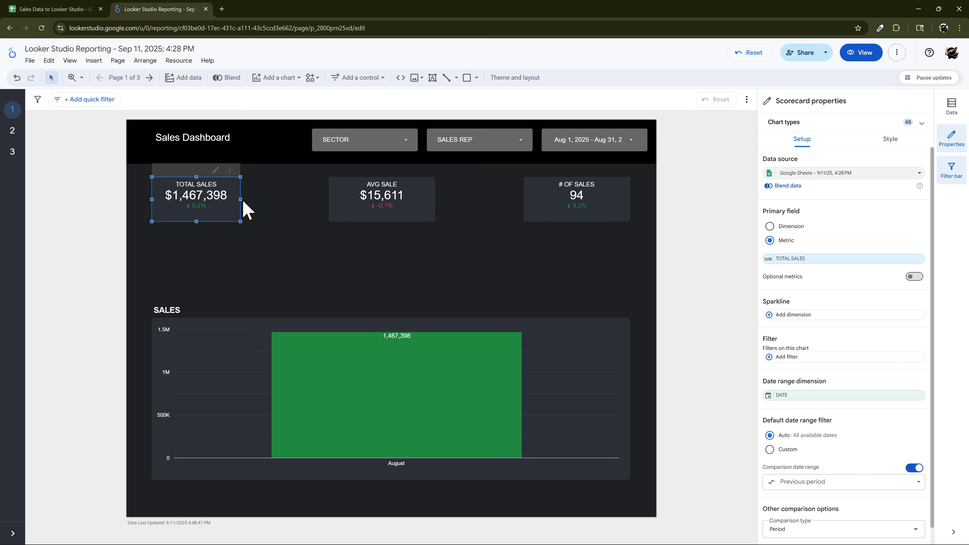
pyautogui.moveTo(243, 201); pyautogui.dragTo(258, 200)
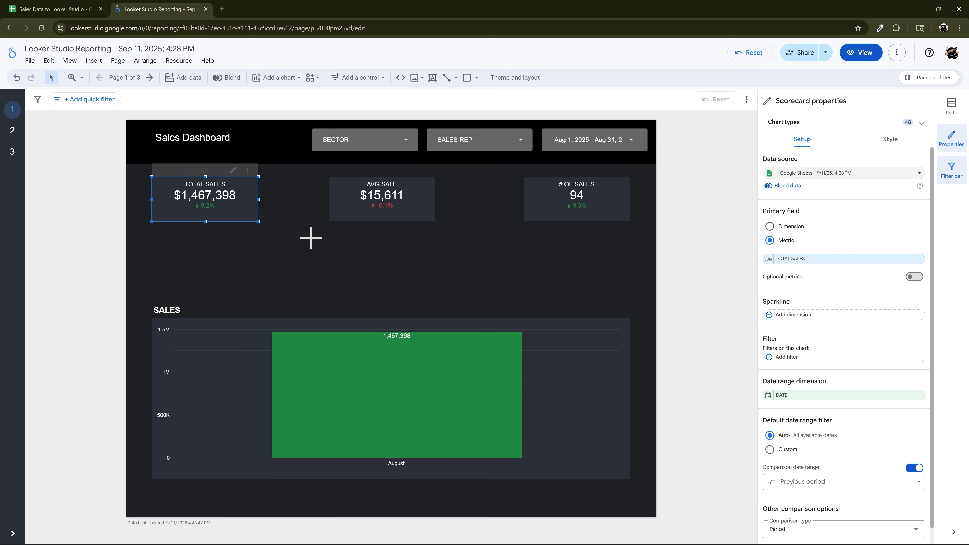
# Center the AVG SALE scorecard between the other two and move the SALES chart up beneath the scorecards.
pyautogui.moveTo(372, 210); pyautogui.dragTo(380, 210)
pyautogui.click(359, 291)
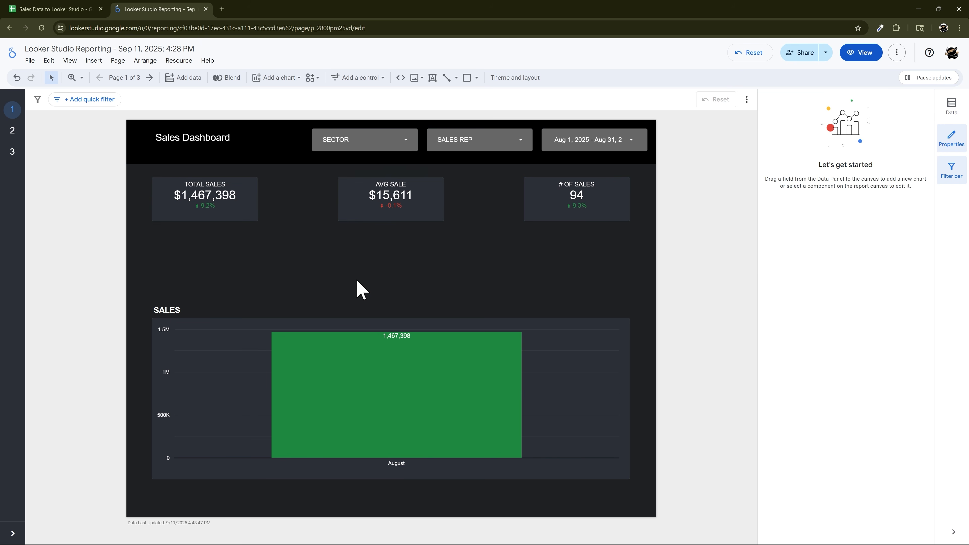
pyautogui.moveTo(411, 336); pyautogui.dragTo(413, 270)
pyautogui.click(332, 228)
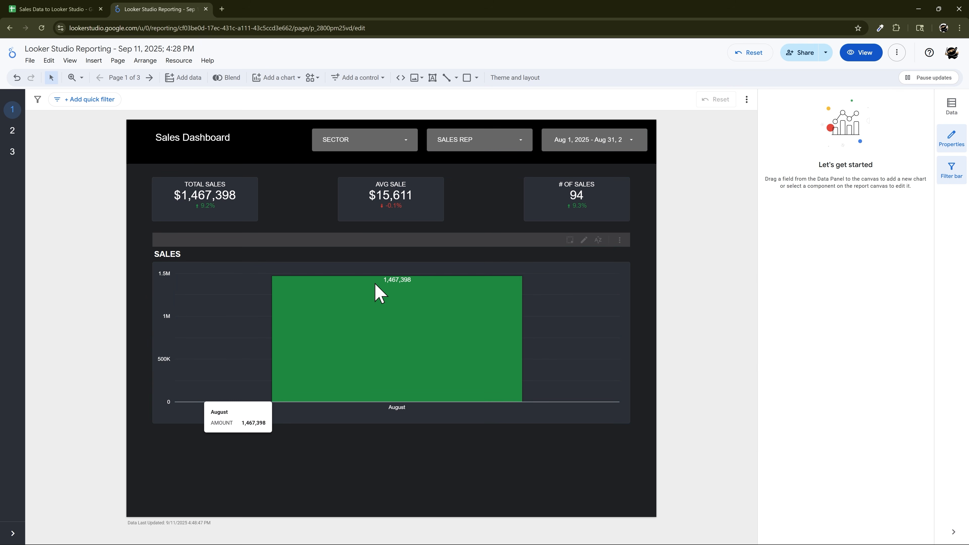
# Set the dashboard's date range filter to Jan 1, 2025 through Dec 31, 2025.
pyautogui.click(604, 146)
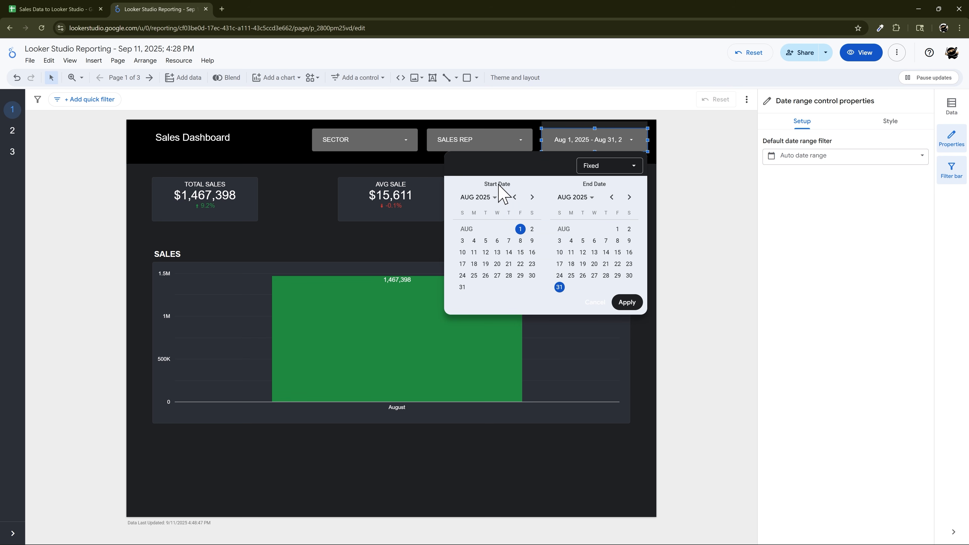
pyautogui.click(480, 197)
pyautogui.click(487, 244)
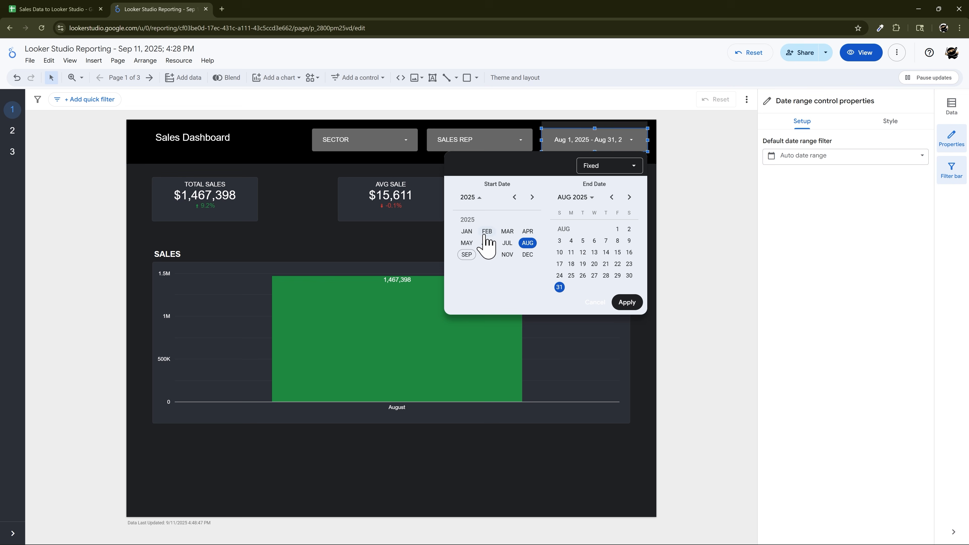
pyautogui.click(473, 229)
pyautogui.click(496, 229)
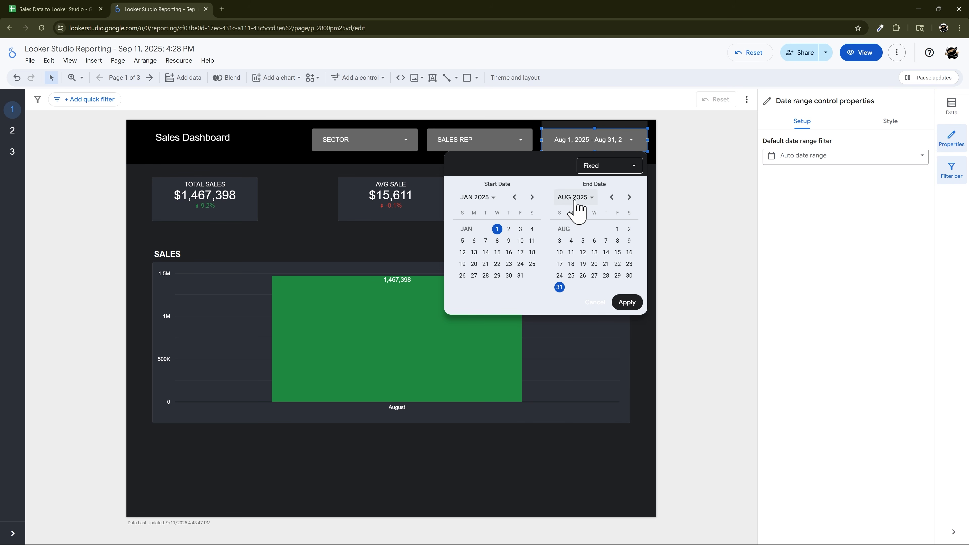
pyautogui.click(576, 198)
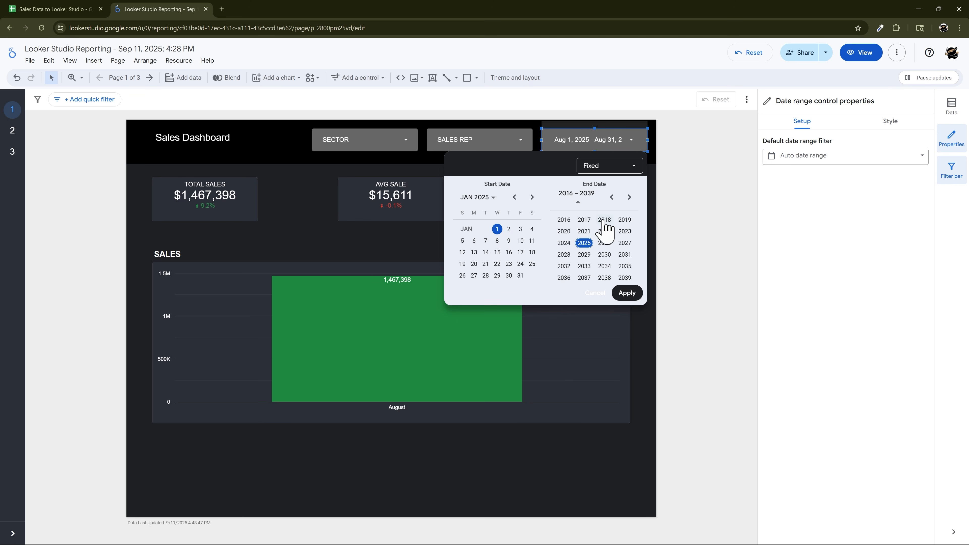
pyautogui.click(584, 243)
pyautogui.click(624, 255)
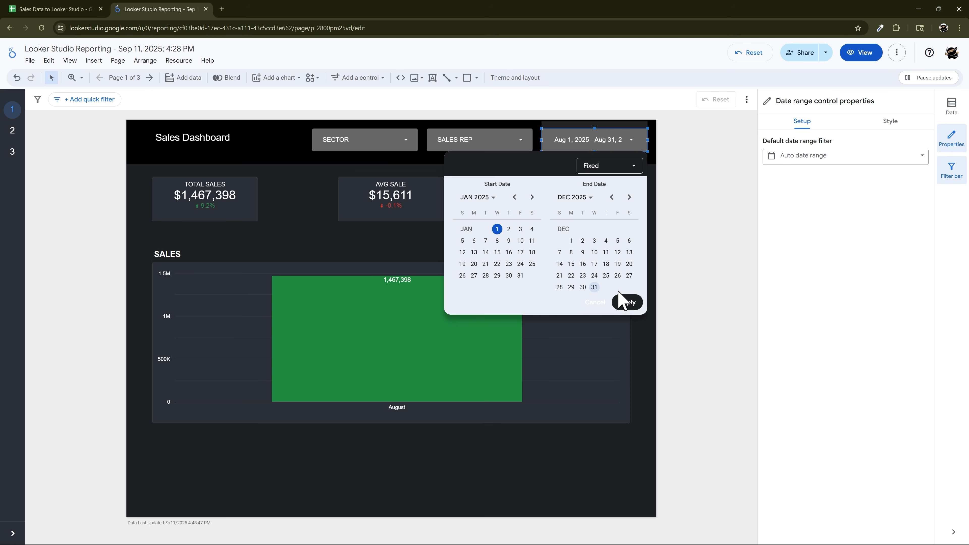
pyautogui.click(627, 302)
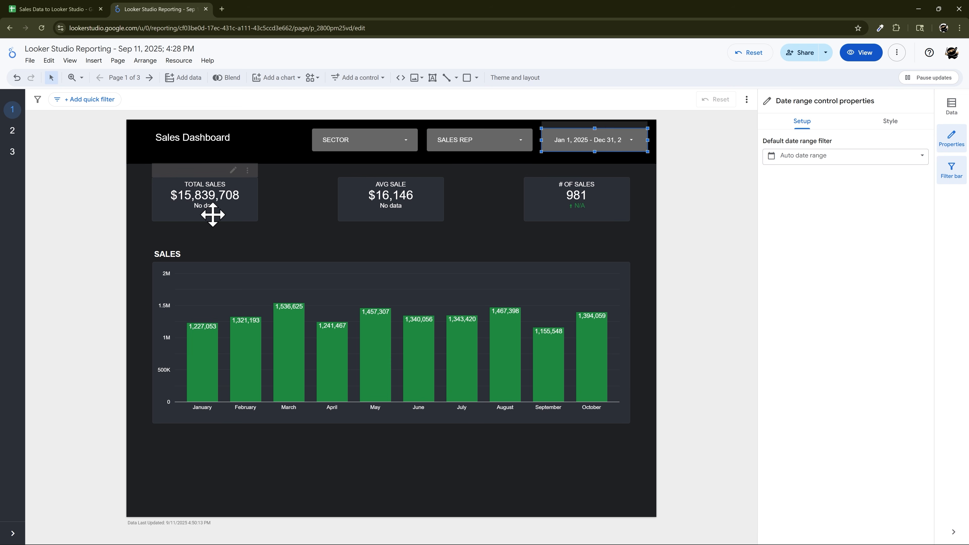
# Check the DATE column in the Google Sheets sales data and return to the Looker Studio report.
pyautogui.click(17, 9)
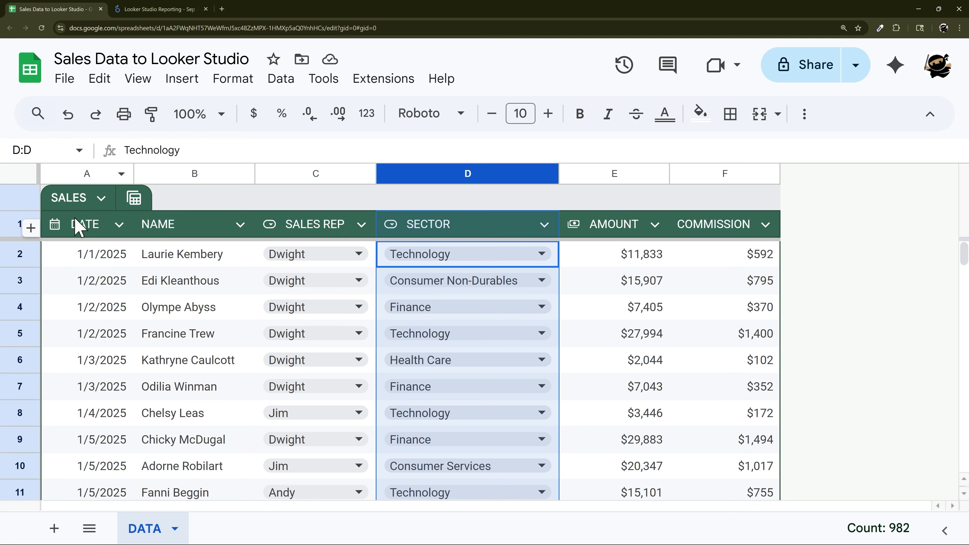
pyautogui.moveTo(88, 261); pyautogui.dragTo(88, 386)
pyautogui.click(160, 10)
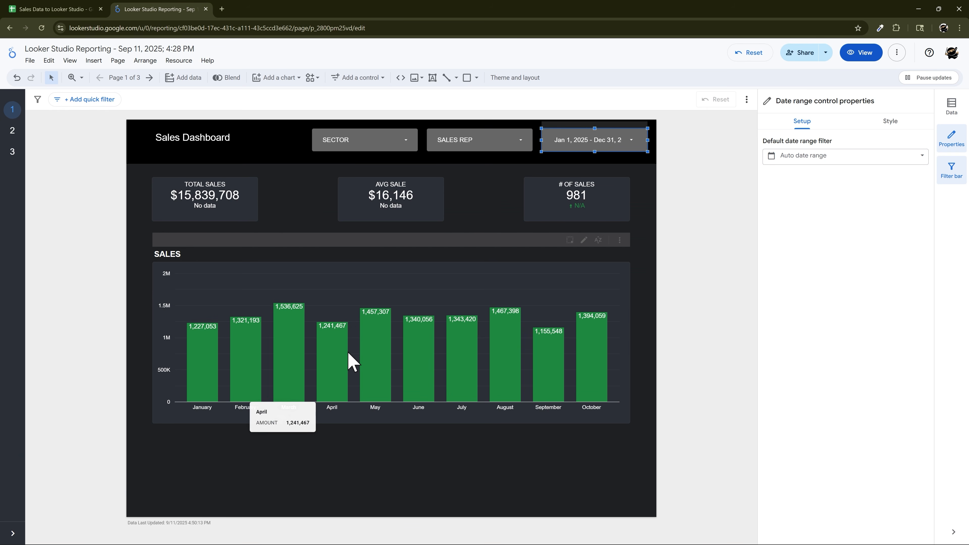
# Move the SALES chart slightly higher, closer to the scorecards, and select its May bar.
pyautogui.moveTo(377, 287); pyautogui.dragTo(378, 282)
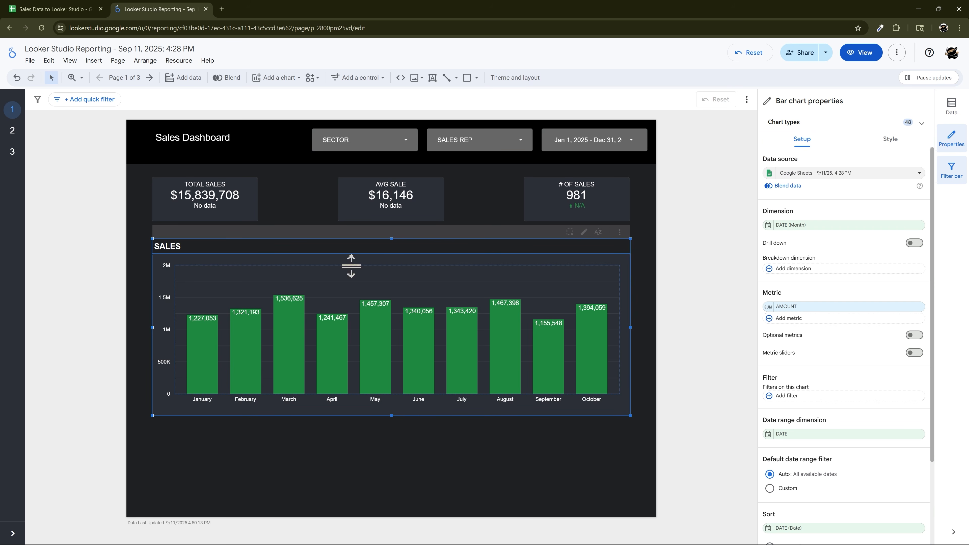
pyautogui.click(365, 357)
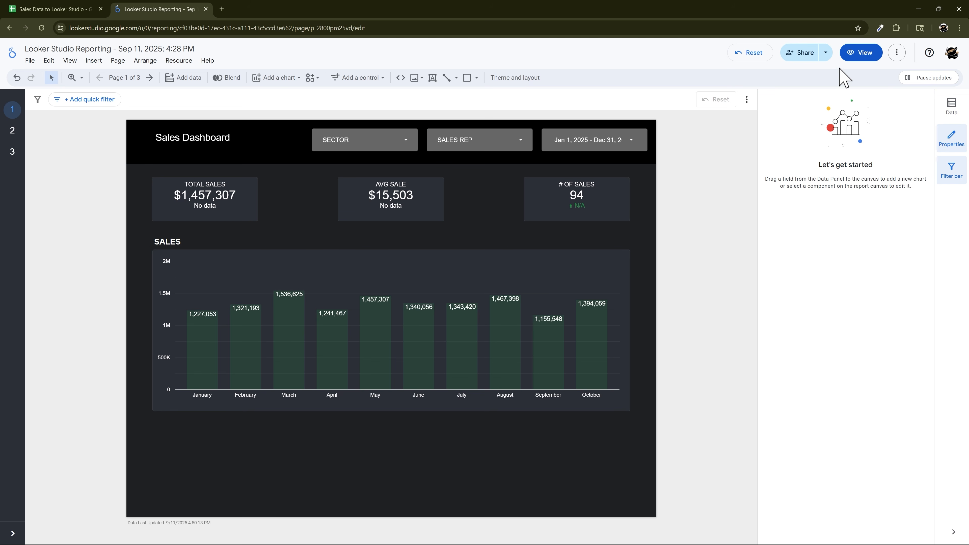
# Switch the report to view mode and look through the Overall, Sales Rep and Sector pages.
pyautogui.click(863, 58)
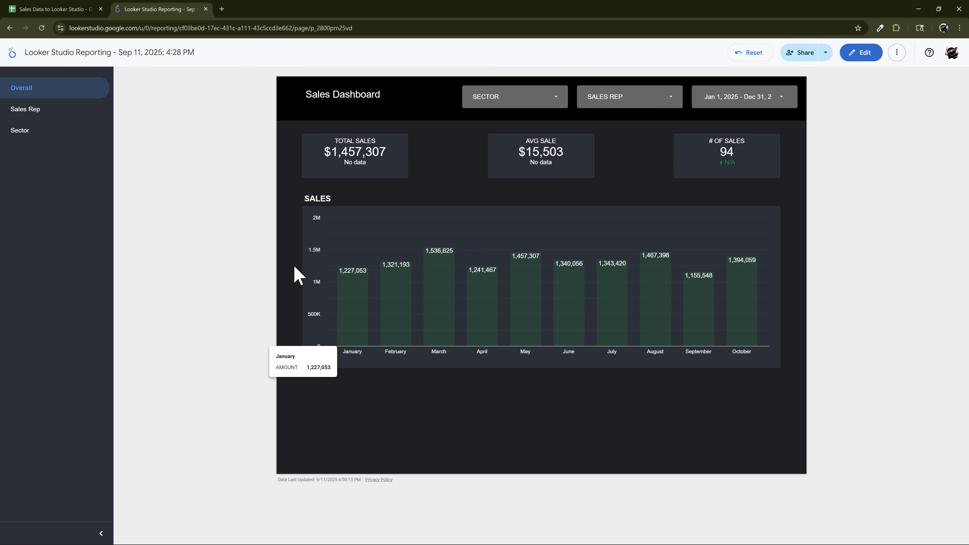
pyautogui.click(30, 115)
pyautogui.click(30, 128)
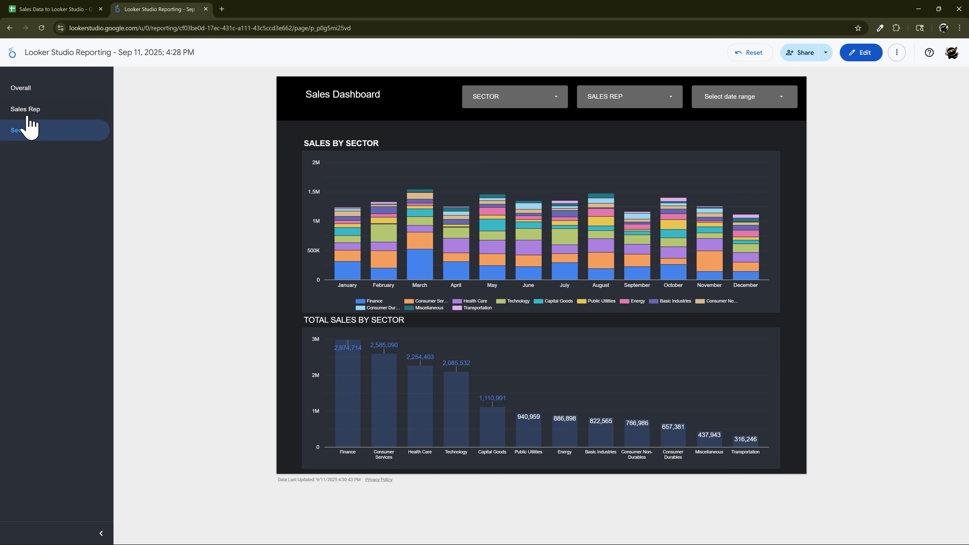
pyautogui.click(30, 111)
pyautogui.click(25, 90)
pyautogui.click(25, 110)
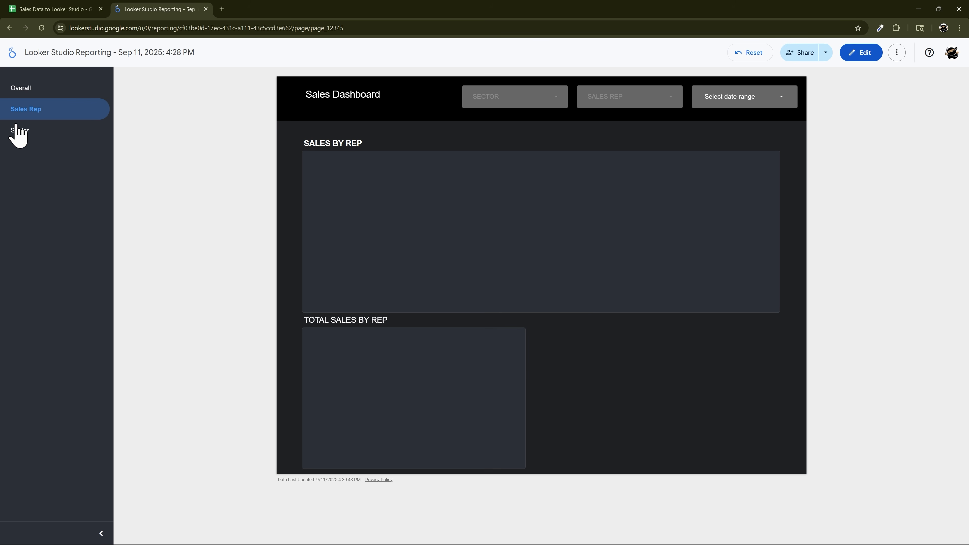
pyautogui.click(18, 132)
# Return to edit mode on the Overall page and browse the chart types available for the # OF SALES scorecard.
pyautogui.click(864, 56)
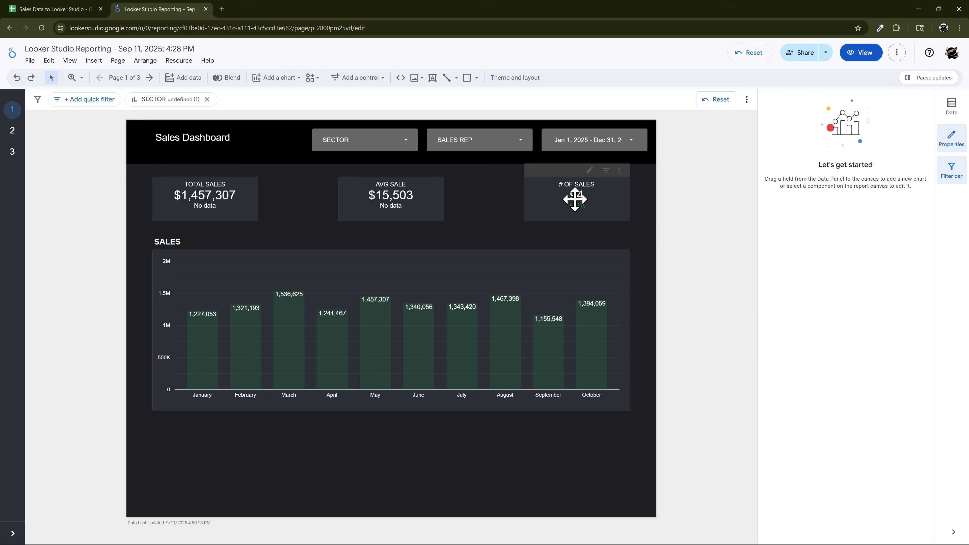
pyautogui.click(563, 200)
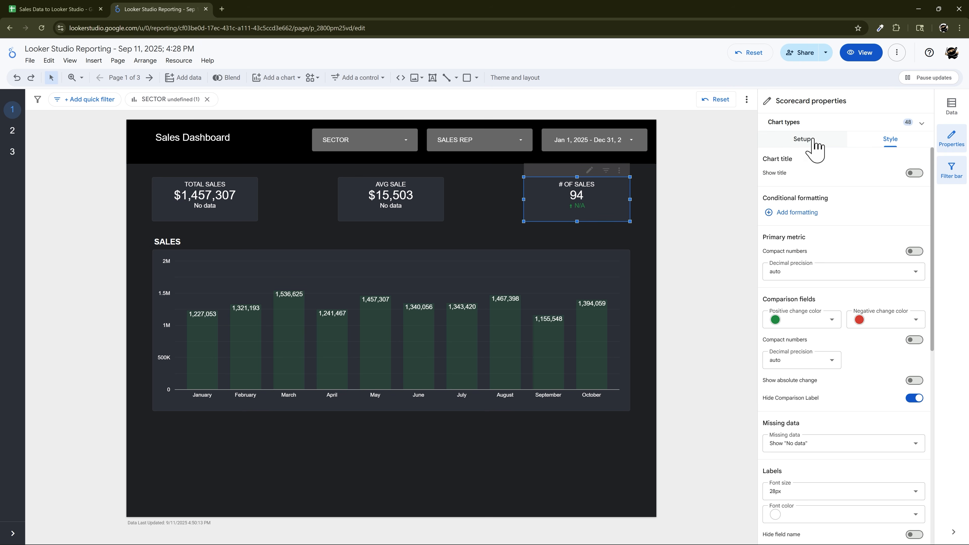
pyautogui.click(922, 123)
pyautogui.scroll(-5, 878, 172)
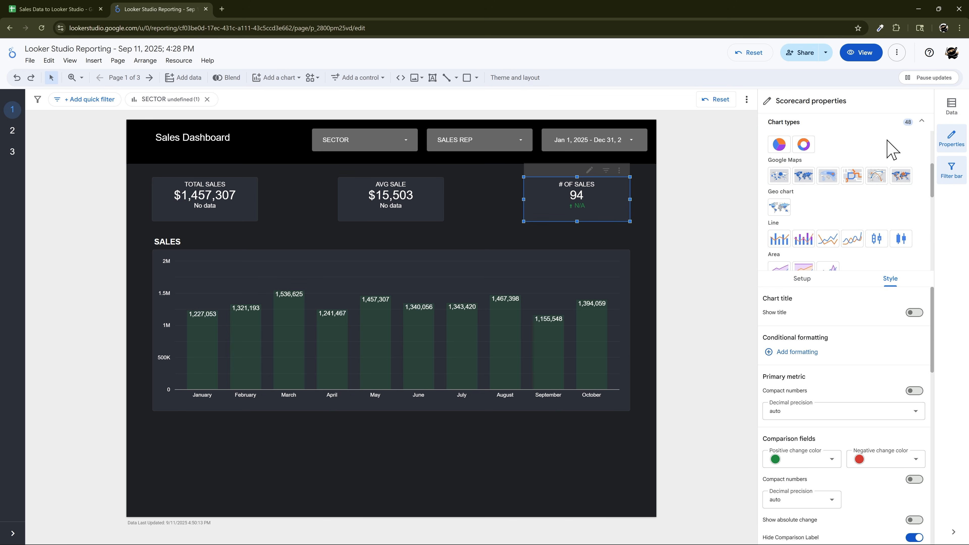
pyautogui.click(922, 123)
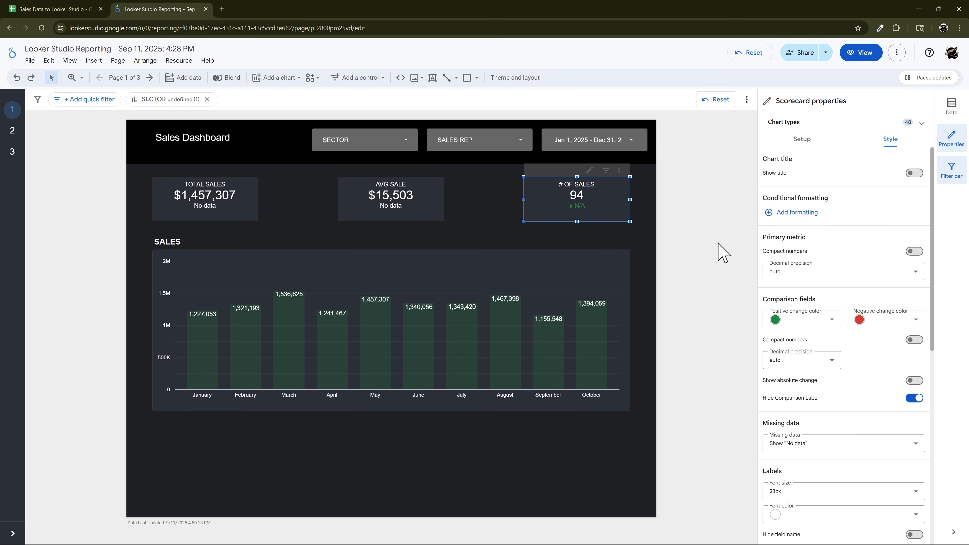